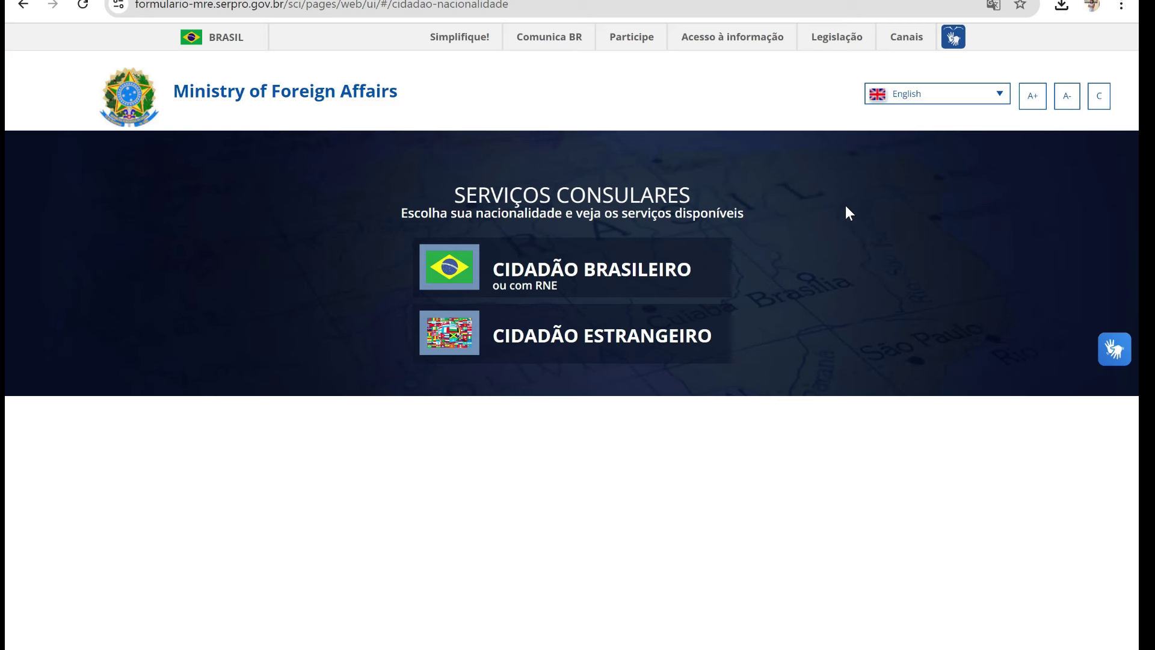
{"action": "left_click", "coordinate": [998, 97]}
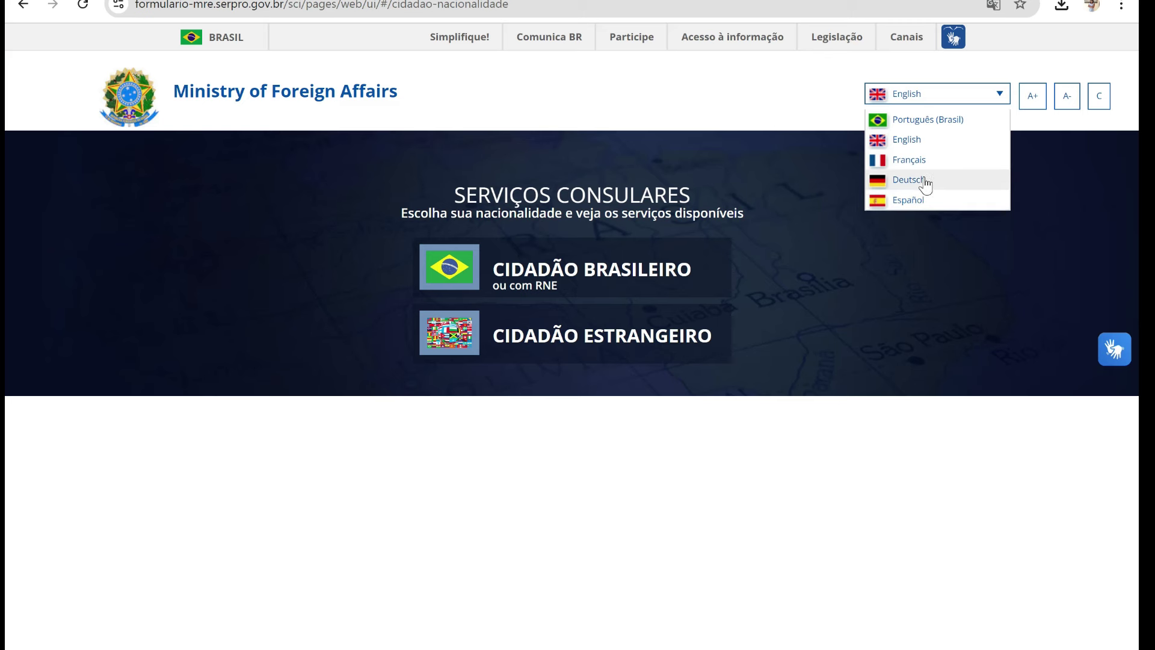
{"action": "left_click", "coordinate": [927, 138]}
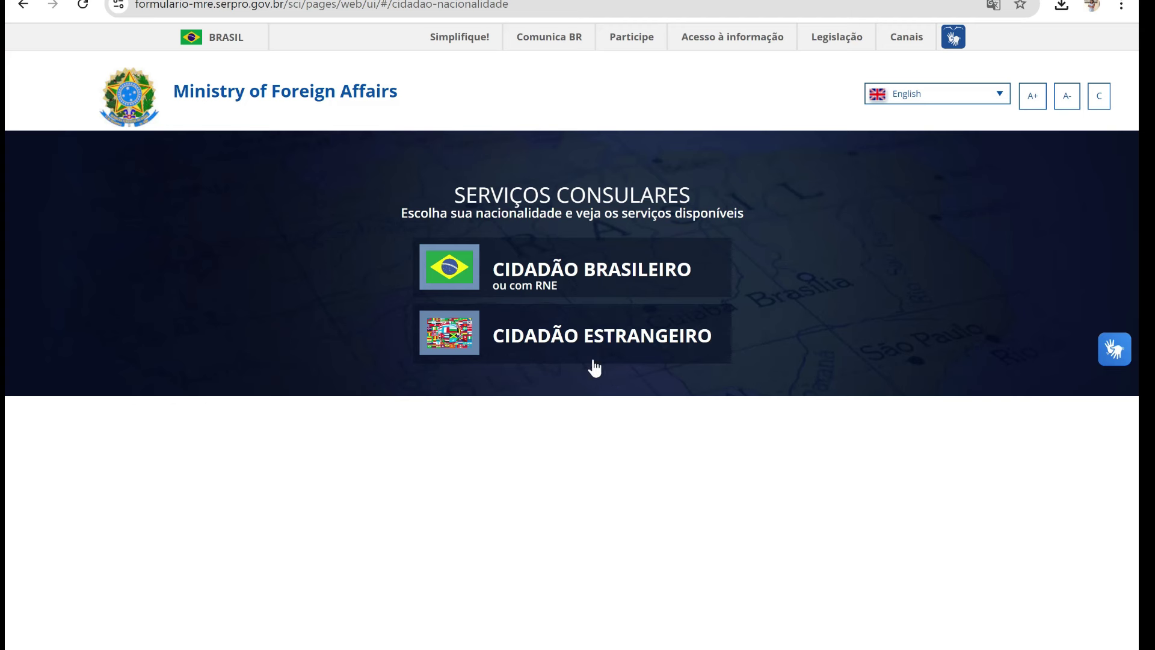
- Open the VISA application information page from the foreign citizen (CIDADÃO ESTRANGEIRO) services
{"action": "left_click", "coordinate": [587, 338]}
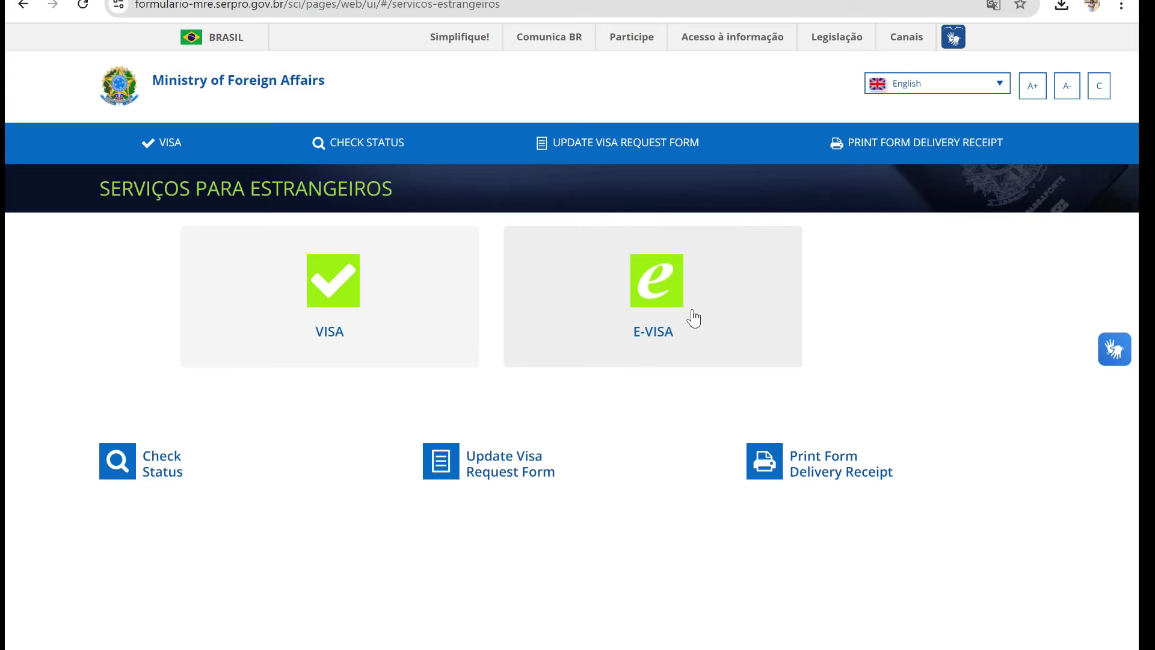
{"action": "left_click", "coordinate": [328, 288]}
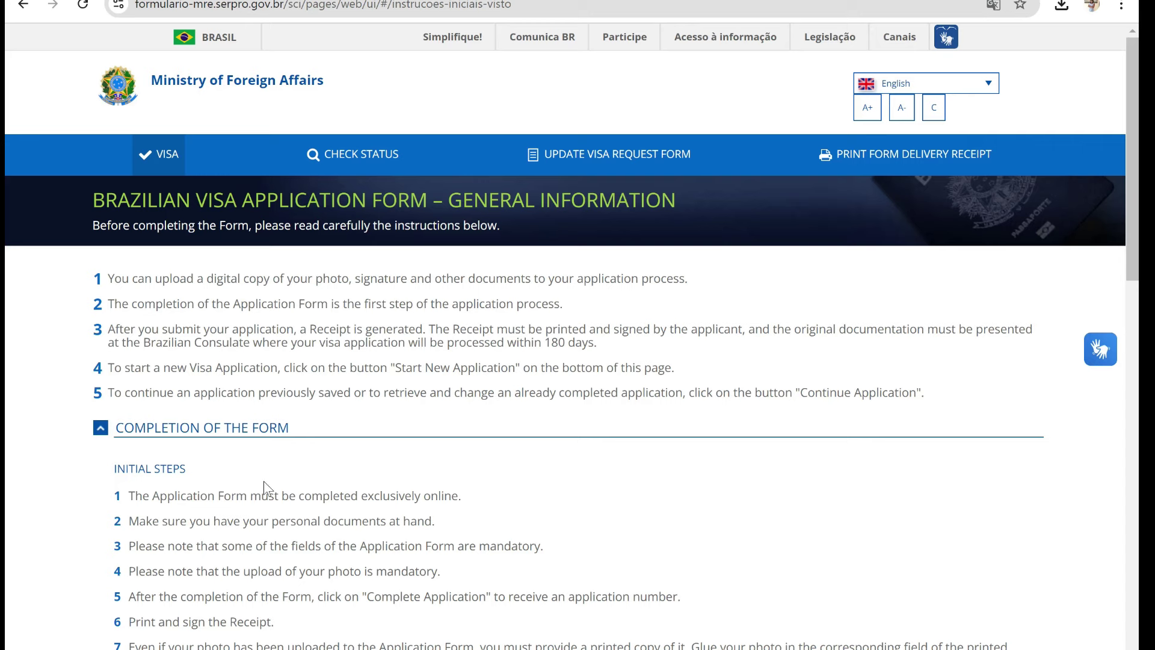
- Scroll through the visa instructions down to the captcha and Start New Application button
{"action": "scroll", "coordinate": [5, 191], "scroll_direction": "down", "scroll_amount": 4}
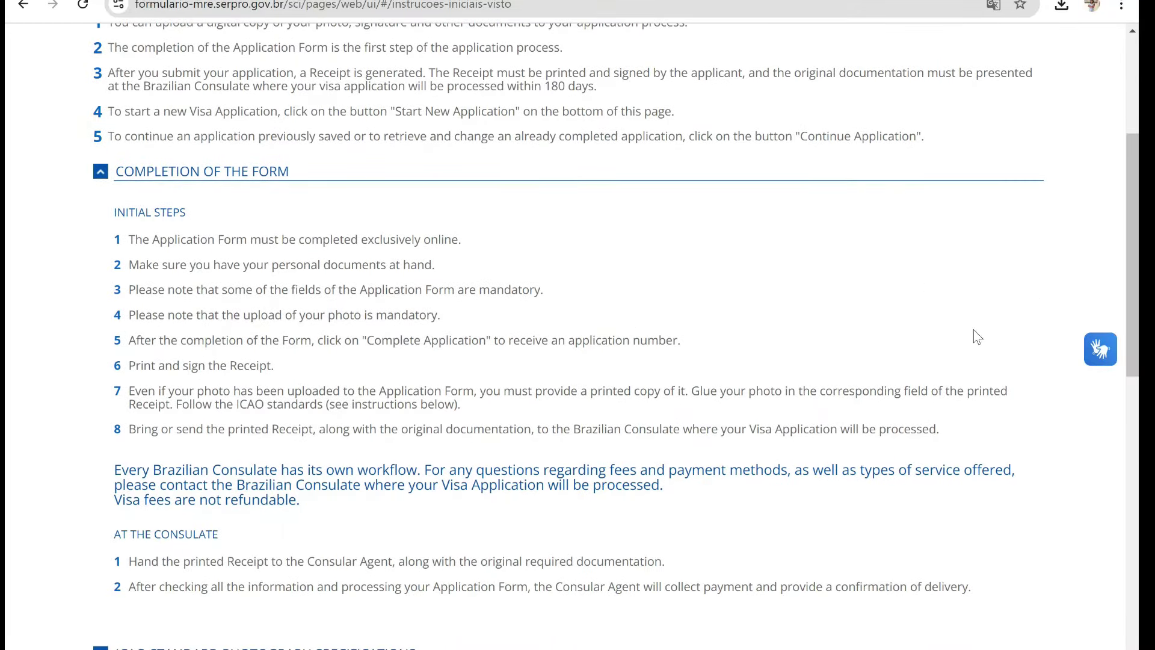
{"action": "scroll", "coordinate": [7, 356], "scroll_direction": "down", "scroll_amount": 3}
{"action": "scroll", "coordinate": [7, 356], "scroll_direction": "down", "scroll_amount": 3}
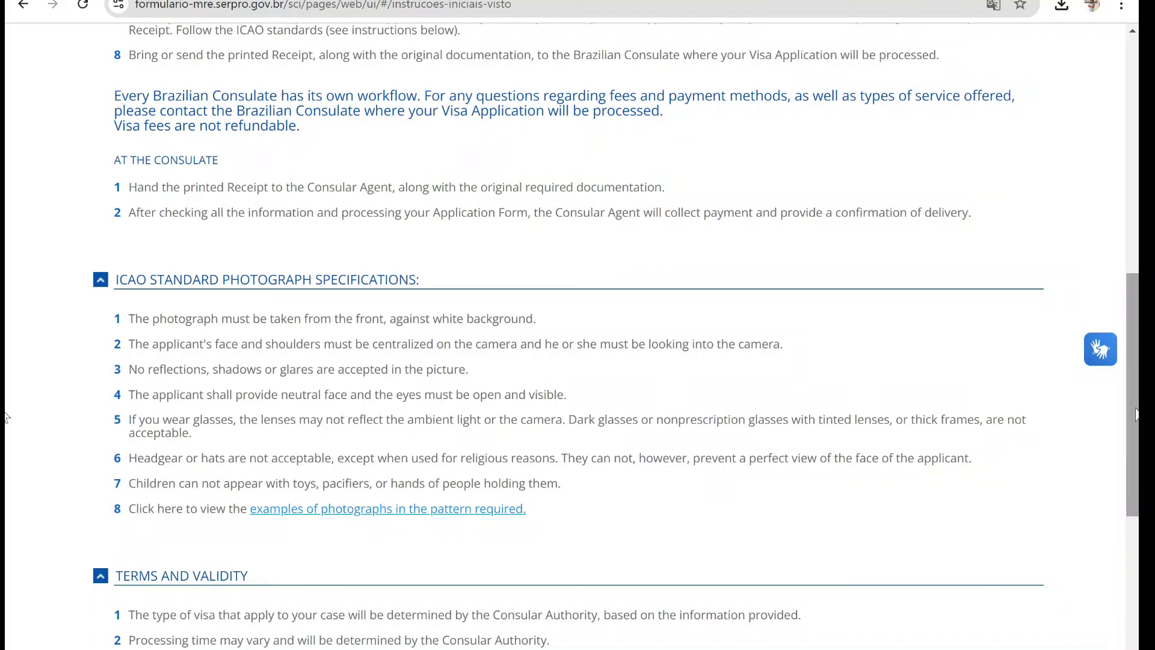
{"action": "left_click_drag", "start_coordinate": [1130, 421], "coordinate": [1127, 499]}
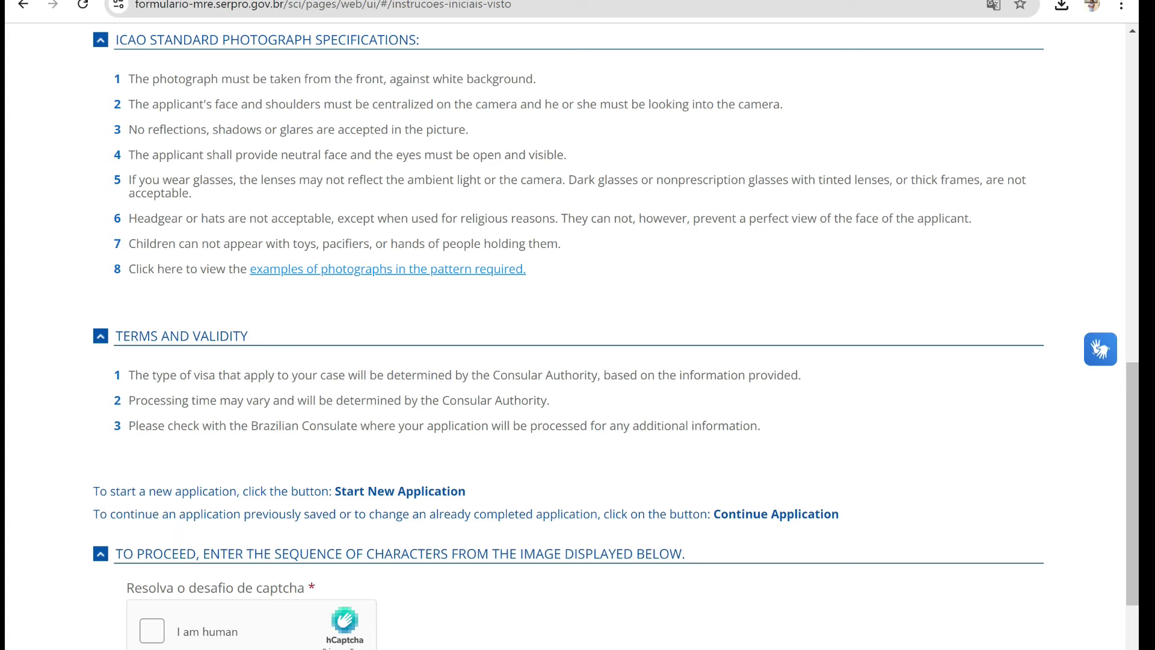
{"action": "scroll", "coordinate": [574, 552], "scroll_direction": "down", "scroll_amount": 3}
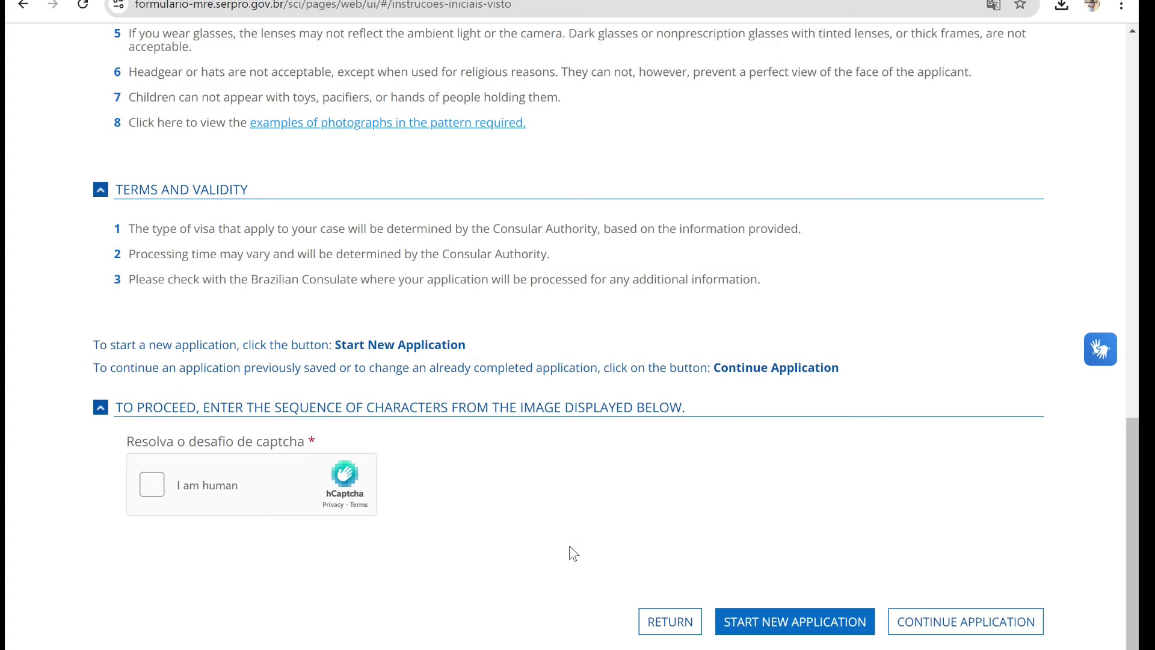
- Pass the 'I am human' captcha by selecting both bear images, then start a new application
{"action": "left_click", "coordinate": [155, 484]}
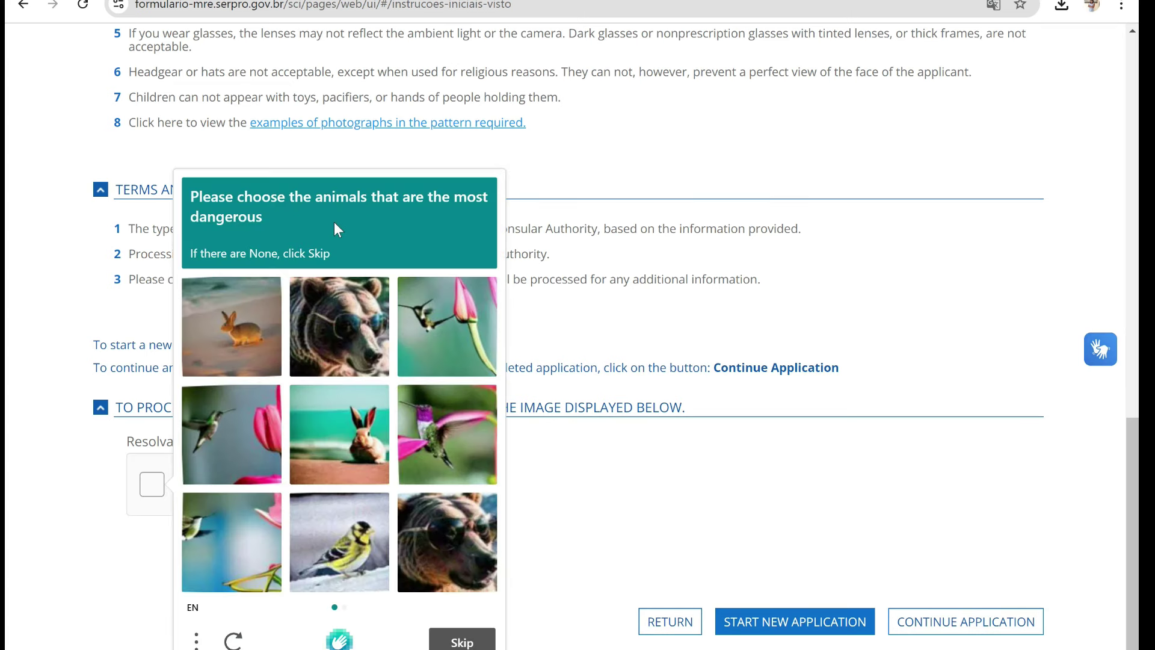
{"action": "left_click", "coordinate": [455, 642]}
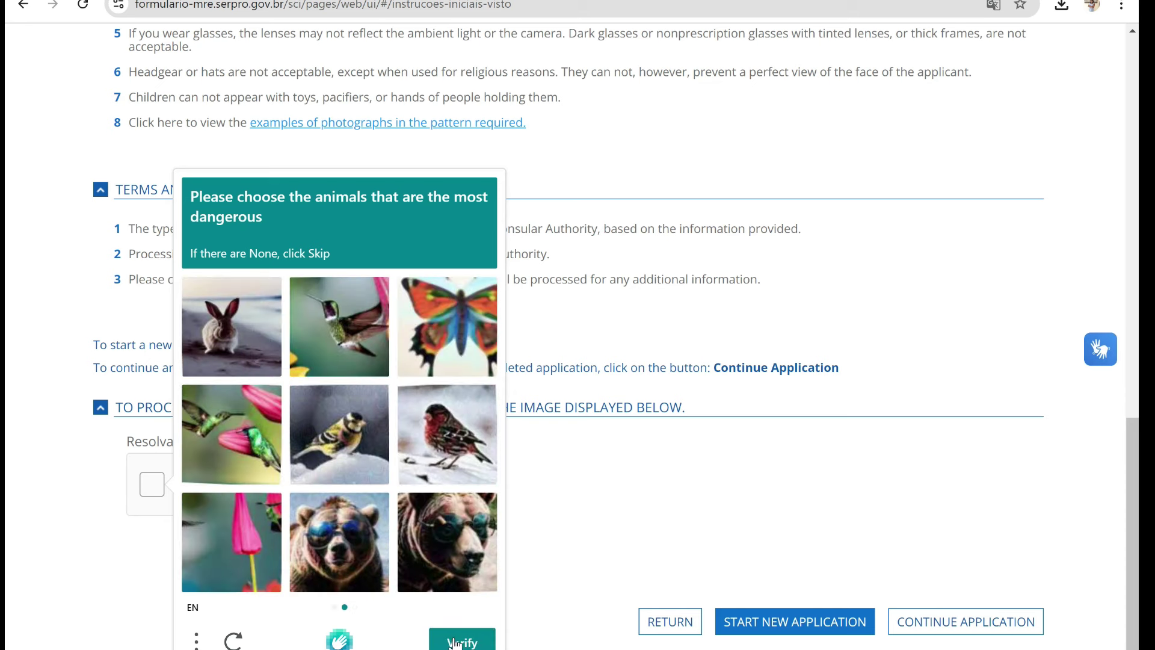
{"action": "left_click", "coordinate": [353, 566]}
{"action": "left_click", "coordinate": [447, 542]}
{"action": "left_click", "coordinate": [462, 642]}
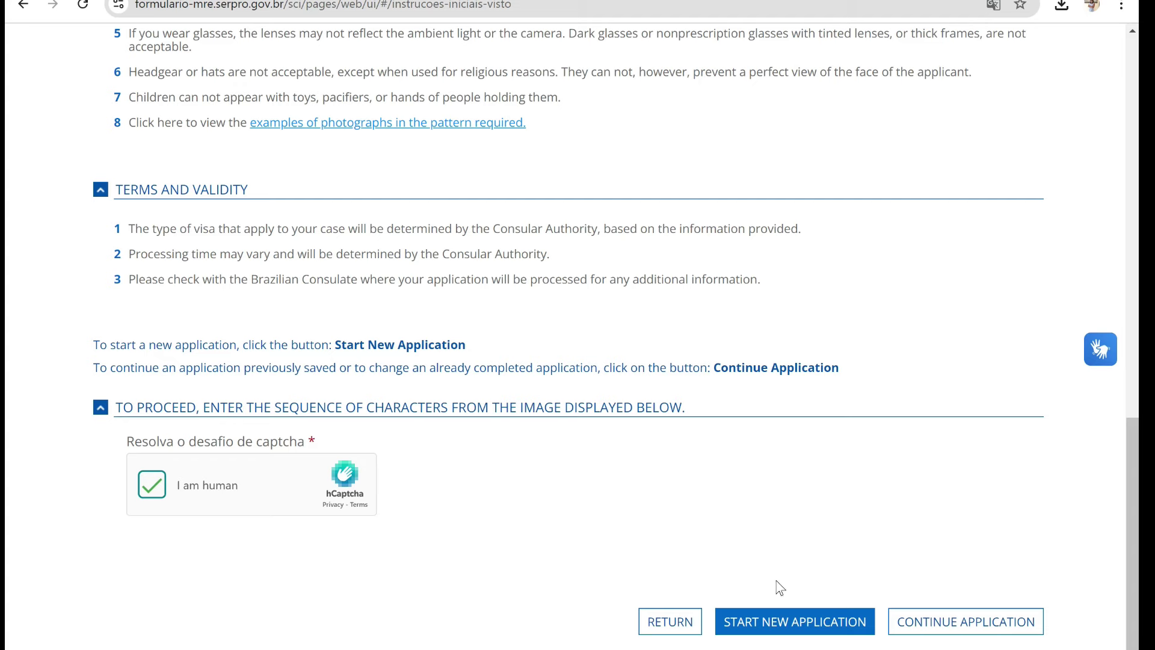
{"action": "left_click", "coordinate": [781, 623]}
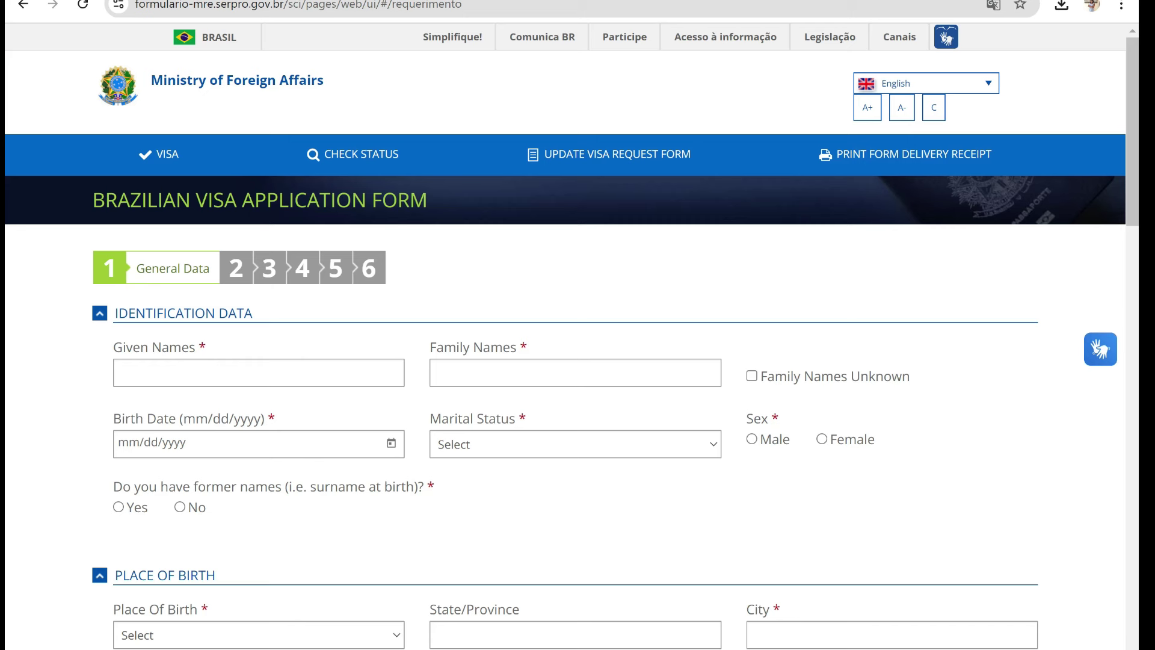
- Enter the applicant's given names and family names
{"action": "left_click", "coordinate": [258, 373]}
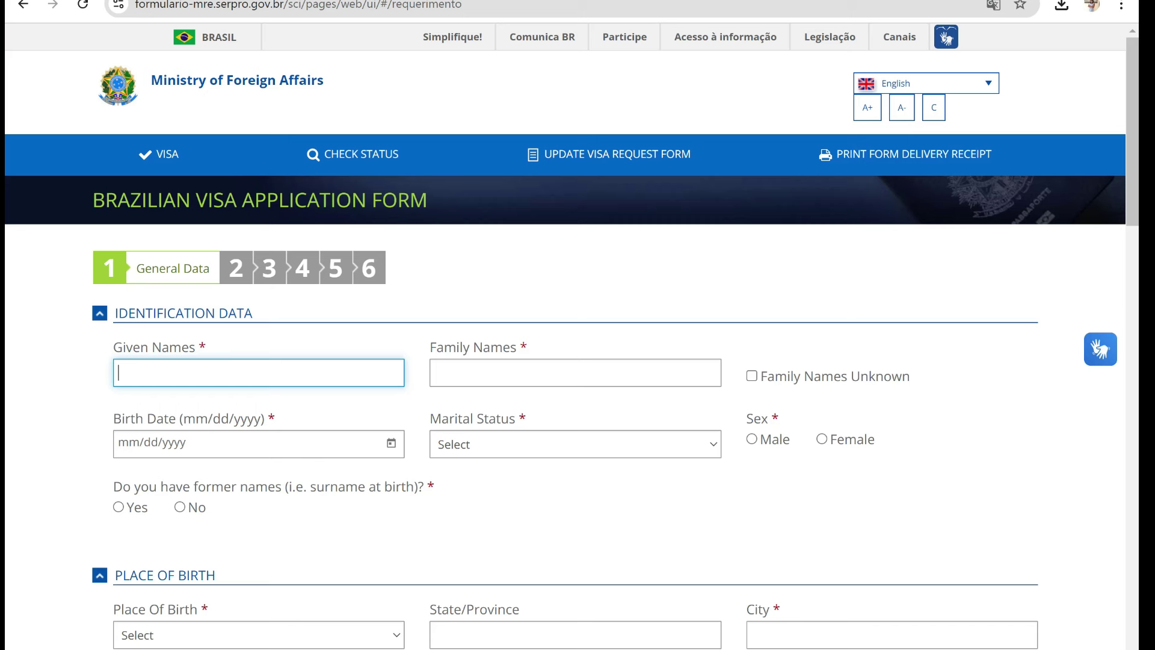
{"action": "key", "text": "Tab"}
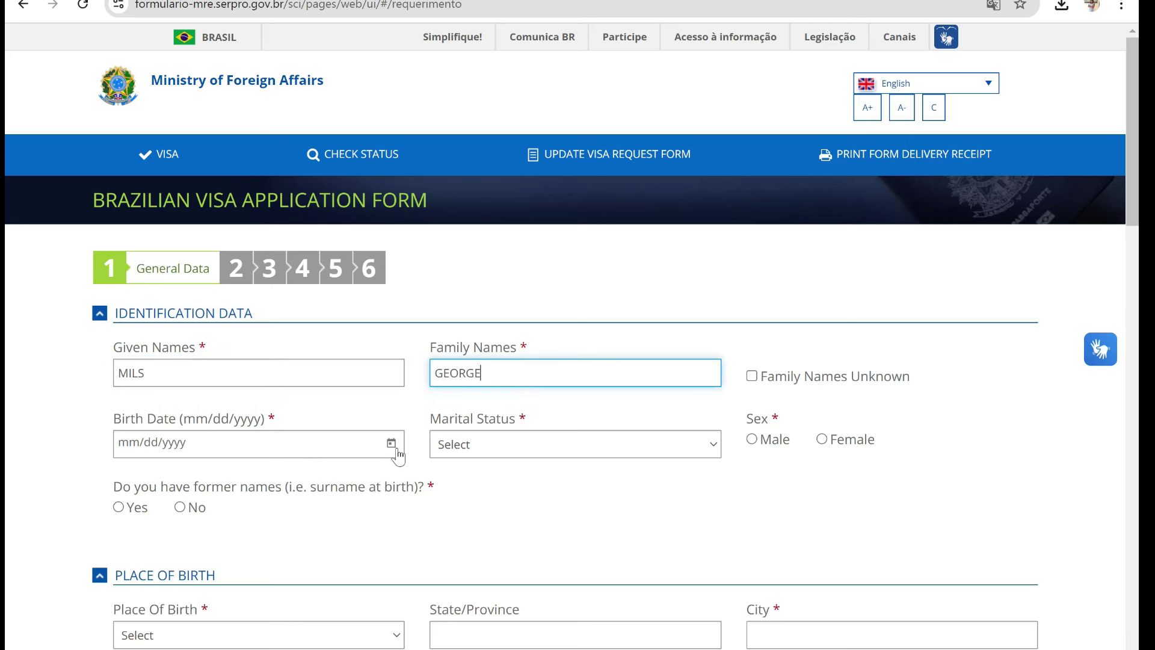
{"action": "left_click", "coordinate": [394, 452]}
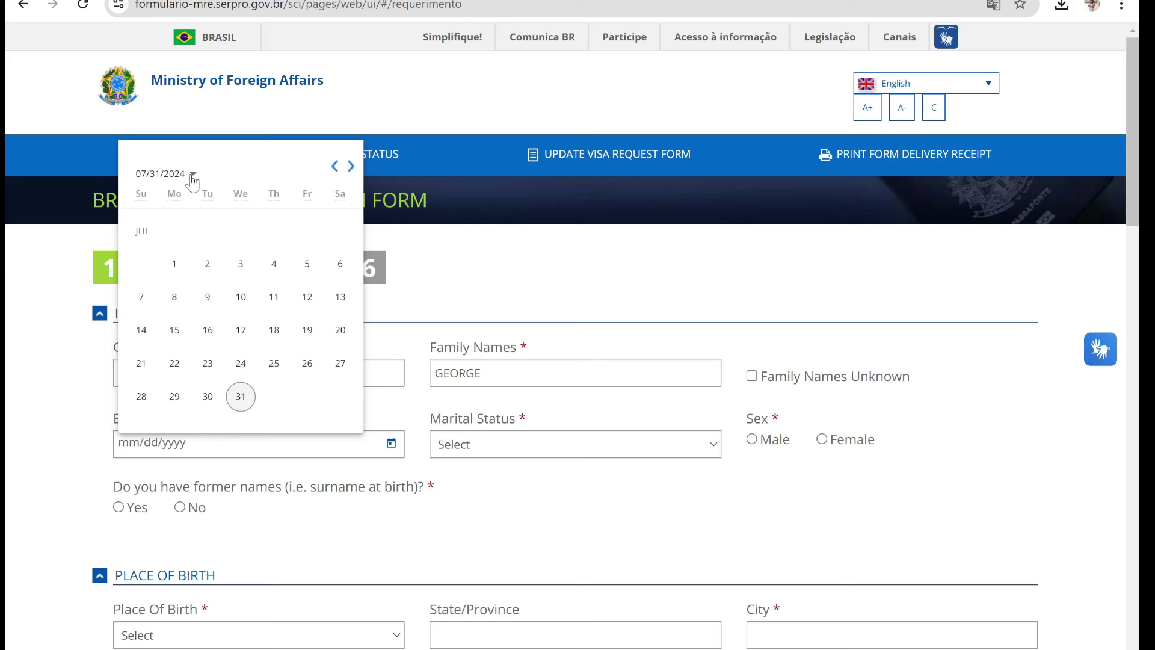
{"action": "left_click", "coordinate": [193, 176]}
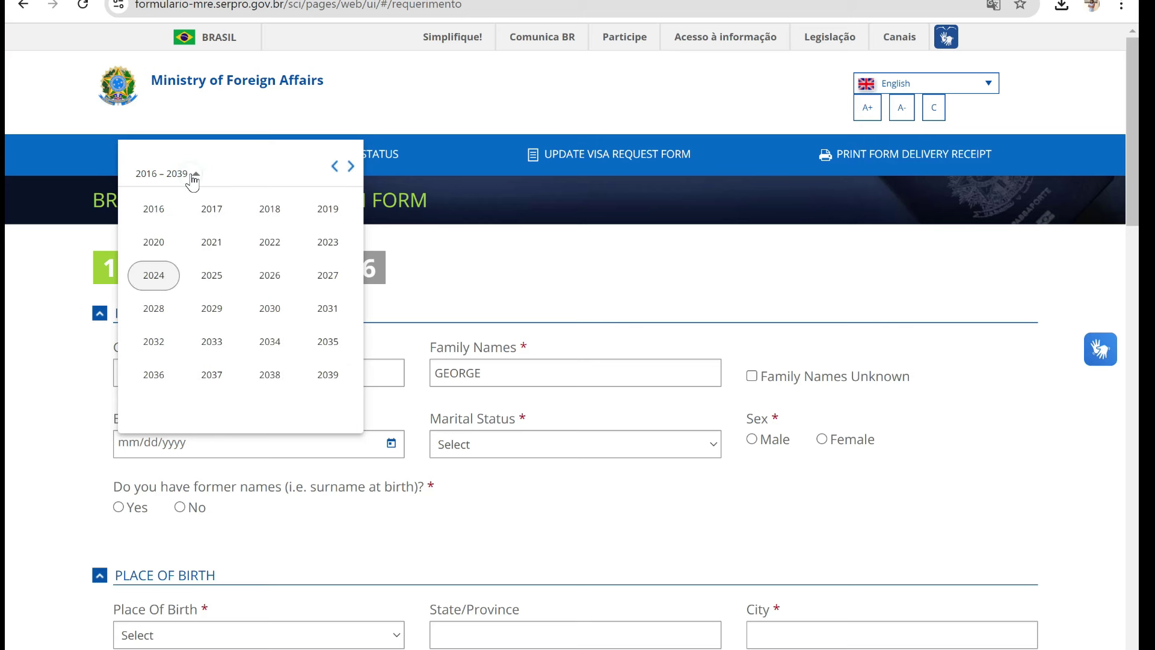
{"action": "left_click", "coordinate": [334, 167]}
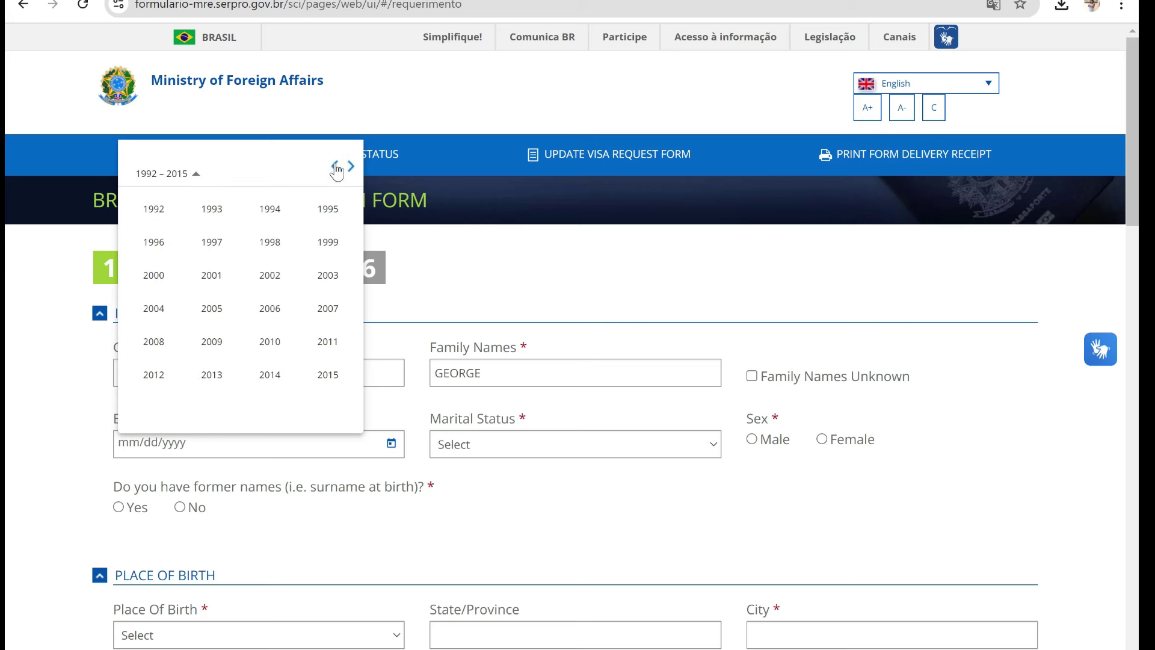
{"action": "left_click", "coordinate": [335, 168]}
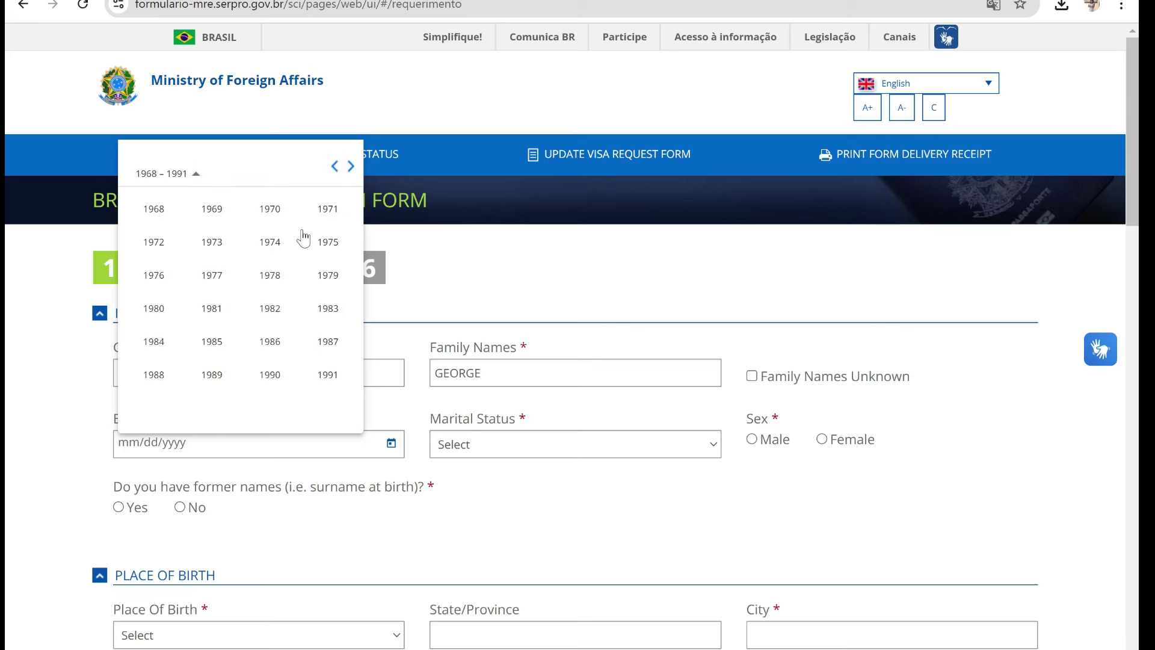
{"action": "left_click", "coordinate": [217, 379]}
{"action": "left_click", "coordinate": [212, 309]}
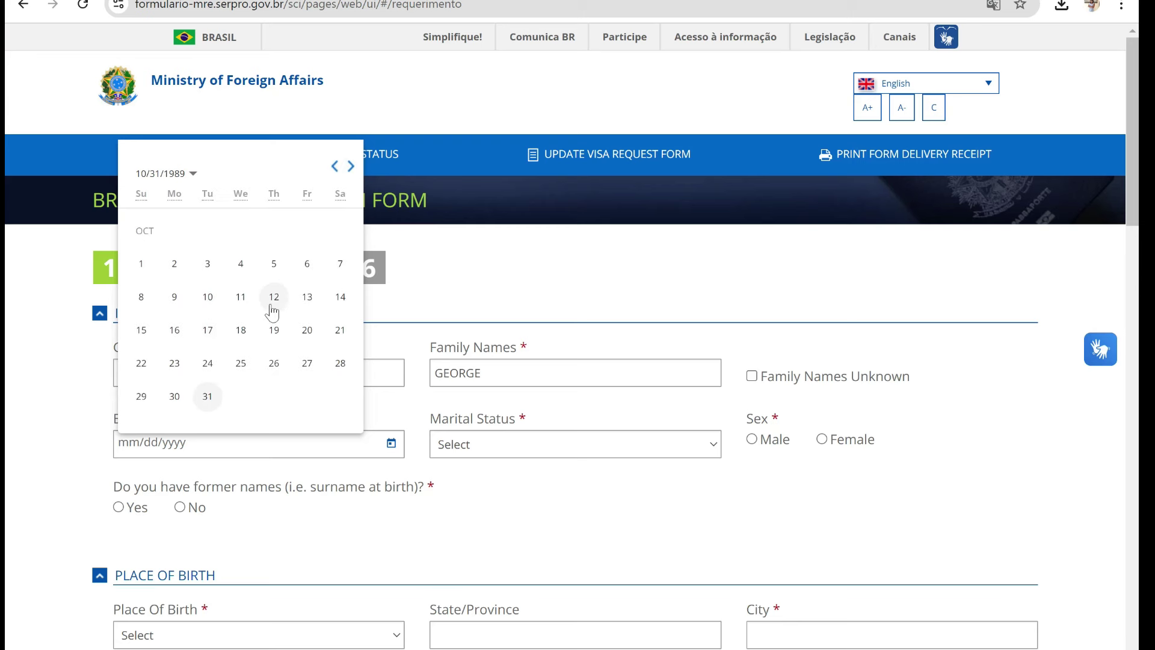
{"action": "left_click", "coordinate": [308, 296]}
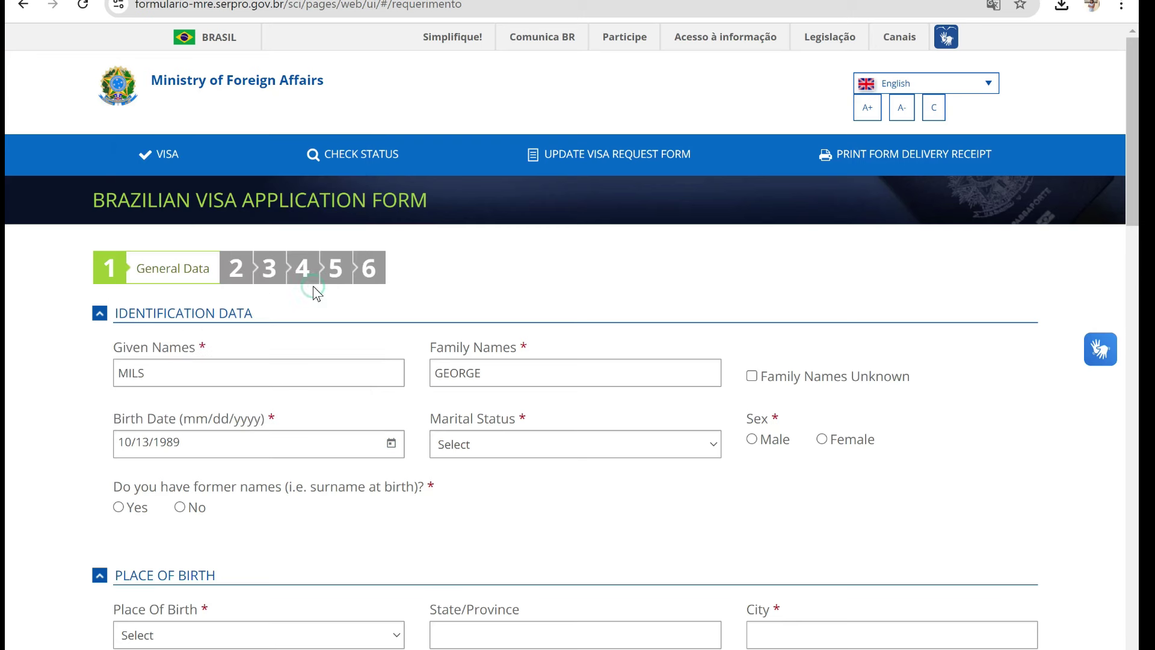
- Set marital status Married, sex Female, no former names, and birthplace Cameroon
{"action": "left_click", "coordinate": [591, 453]}
{"action": "left_click", "coordinate": [581, 500]}
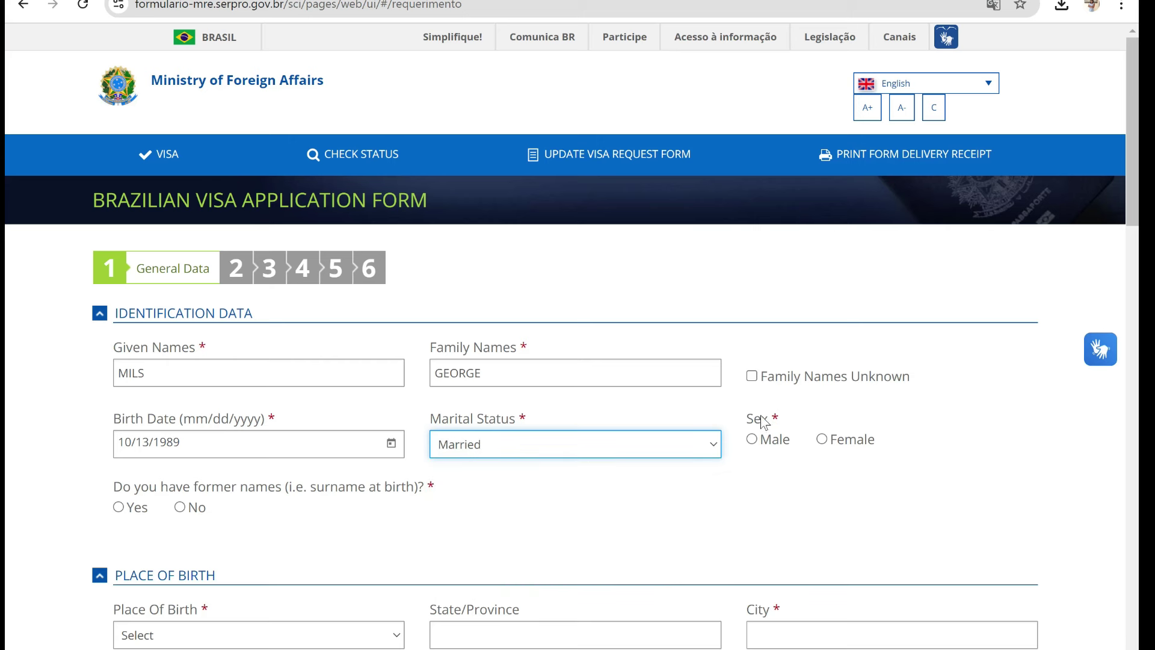
{"action": "left_click", "coordinate": [835, 446]}
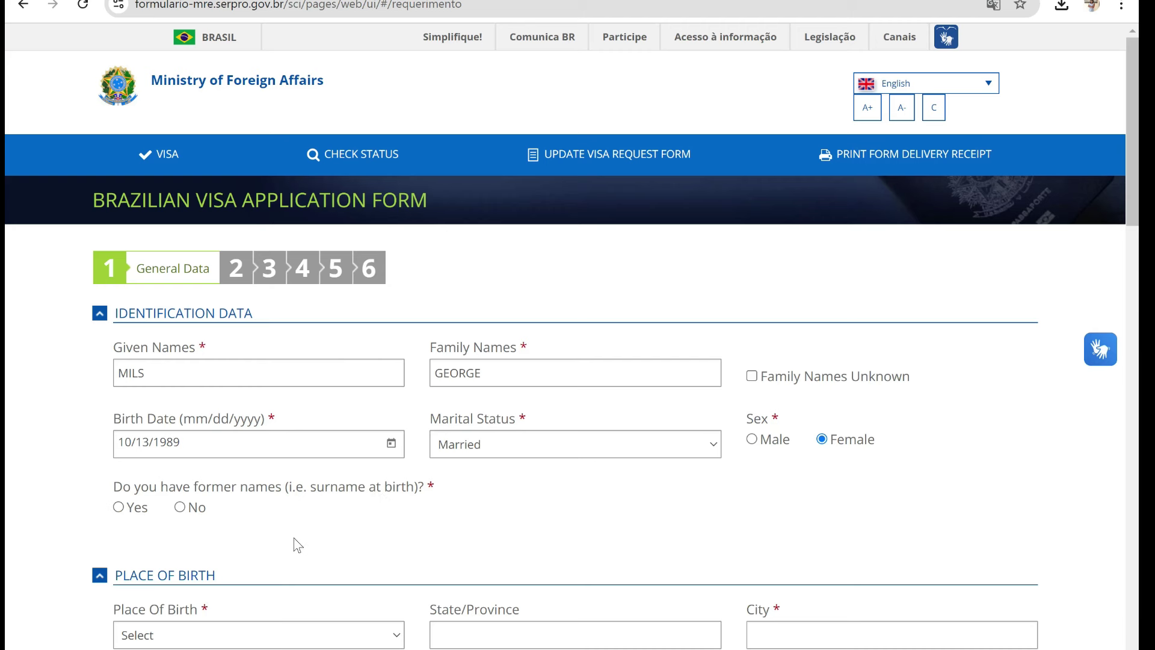
{"action": "left_click", "coordinate": [180, 507]}
{"action": "scroll", "coordinate": [739, 316], "scroll_direction": "down", "scroll_amount": 5}
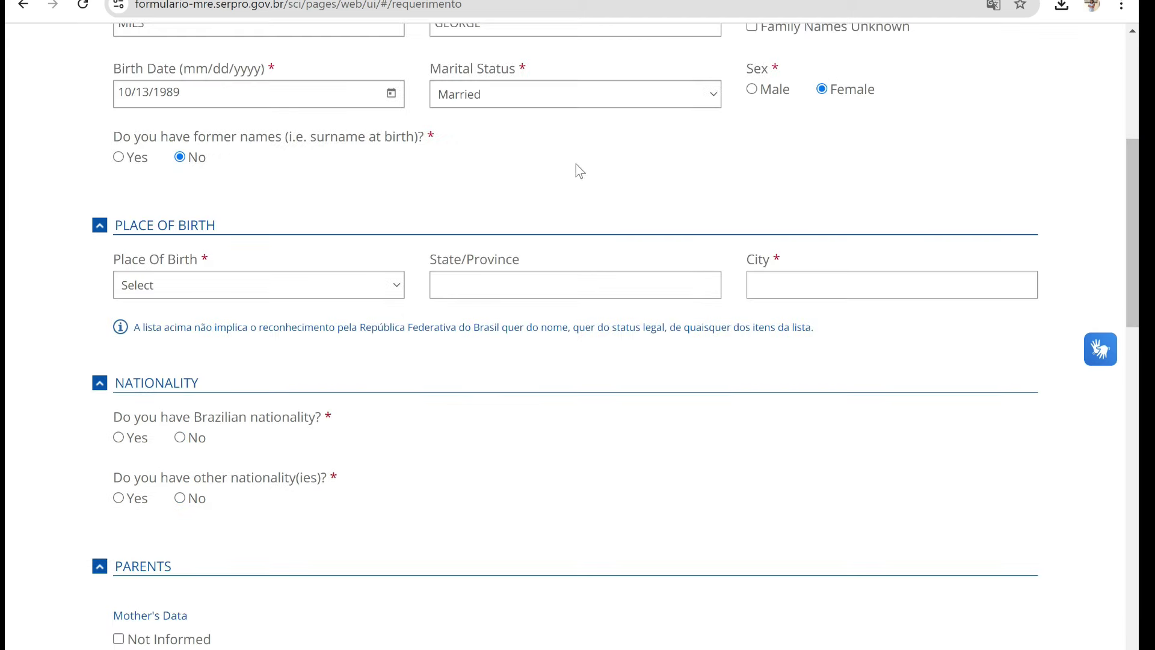
{"action": "left_click", "coordinate": [388, 285]}
{"action": "left_click", "coordinate": [277, 344]}
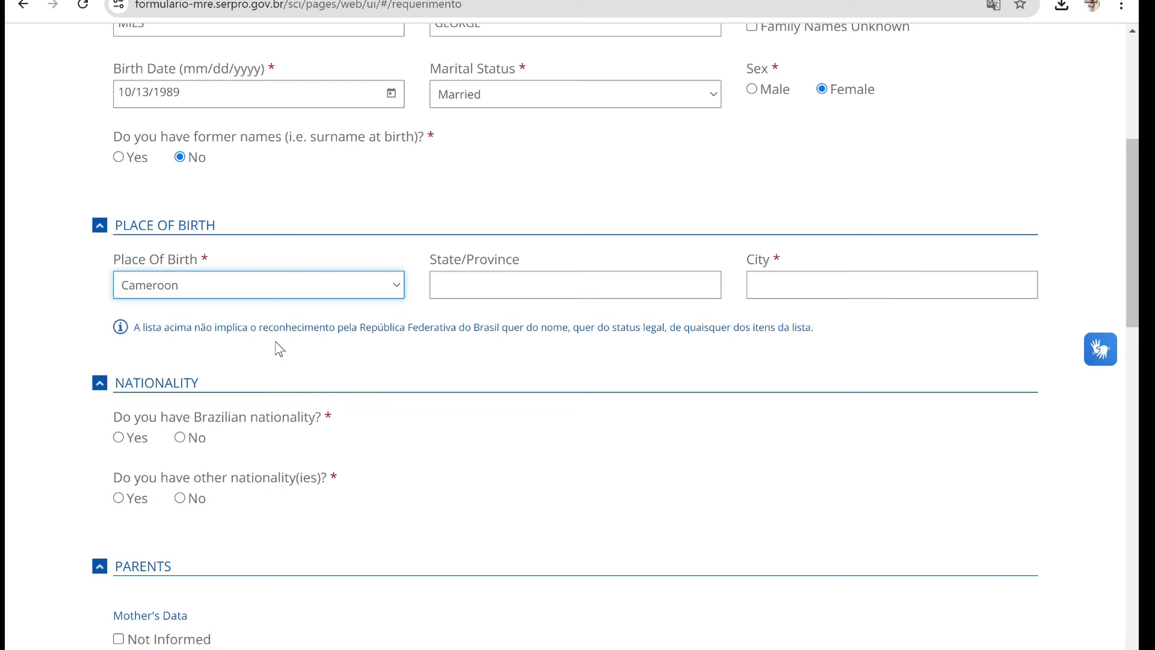
{"action": "left_click", "coordinate": [517, 283]}
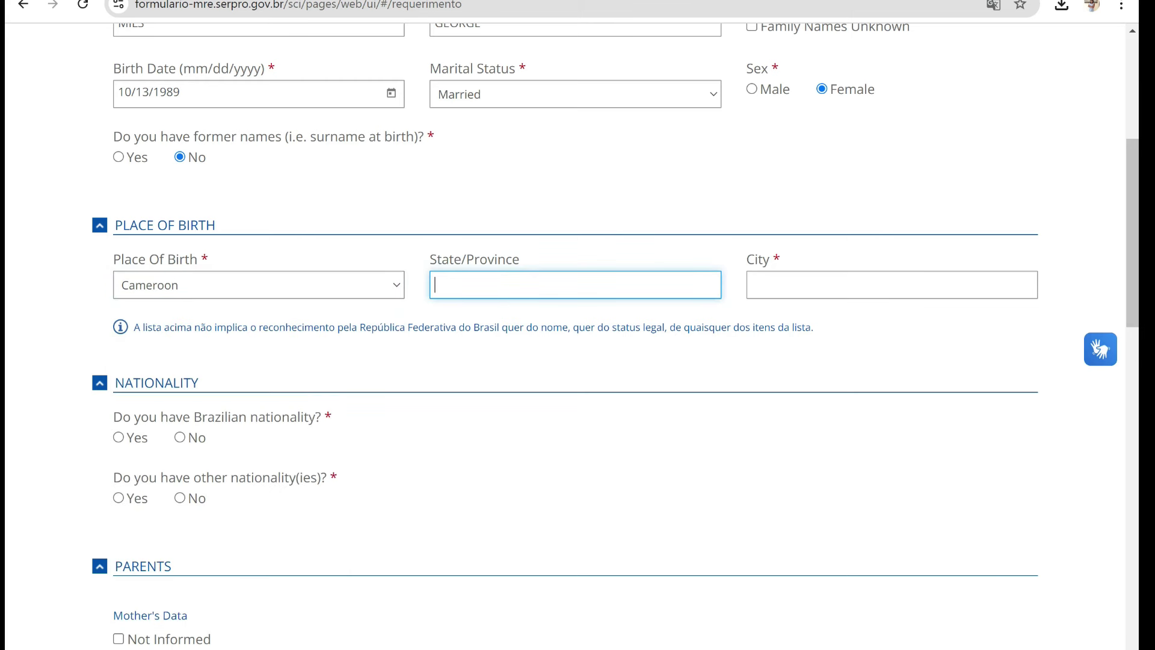
- Enter NWP as state/province and BAMENDA as city of birth
{"action": "type", "text": "NWP"}
{"action": "key", "text": "Tab"}
{"action": "type", "text": "BAMENDA"}
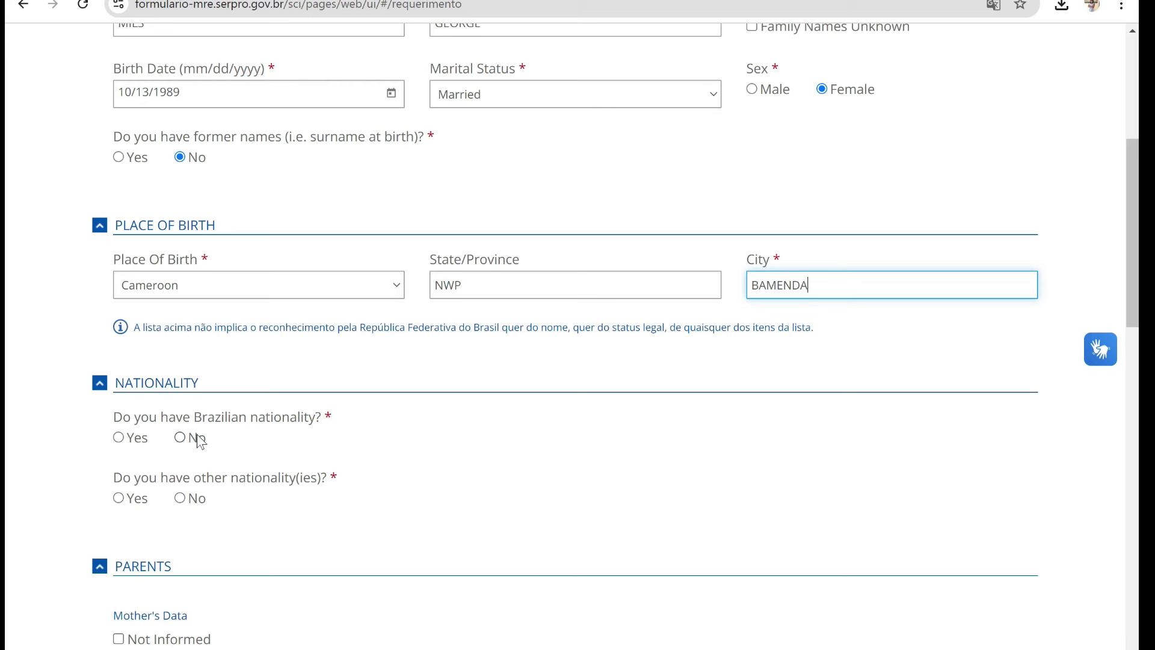
- Answer No to Brazilian nationality, choose Cameroon as passport authority, and No to other nationalities
{"action": "left_click", "coordinate": [180, 439]}
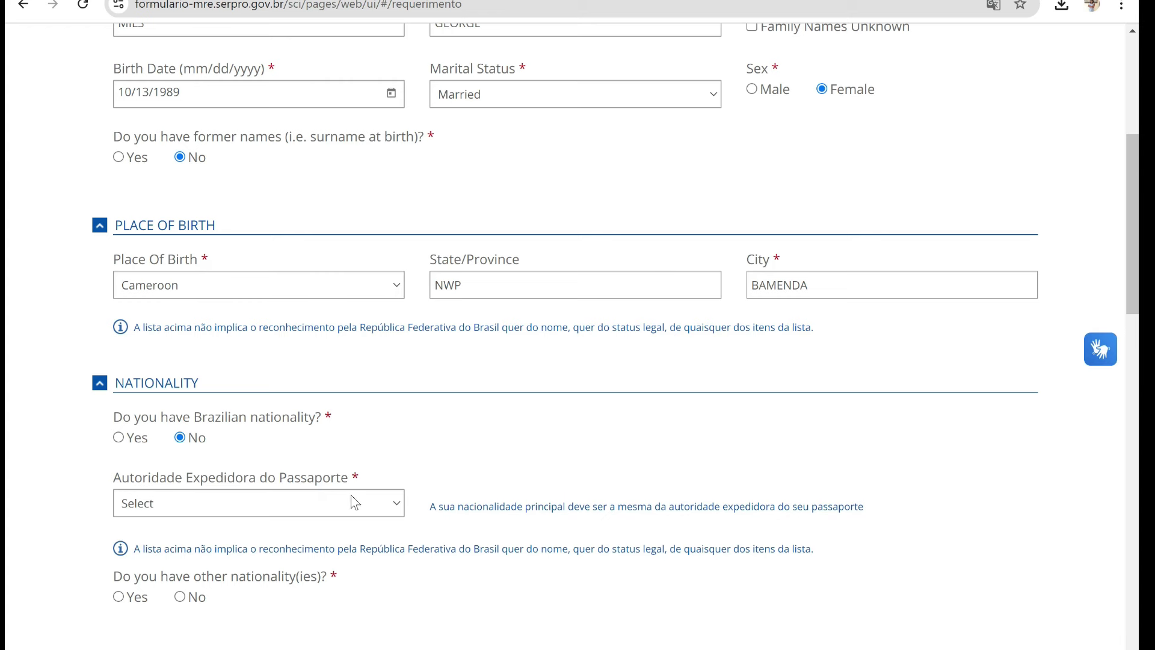
{"action": "left_click", "coordinate": [376, 509]}
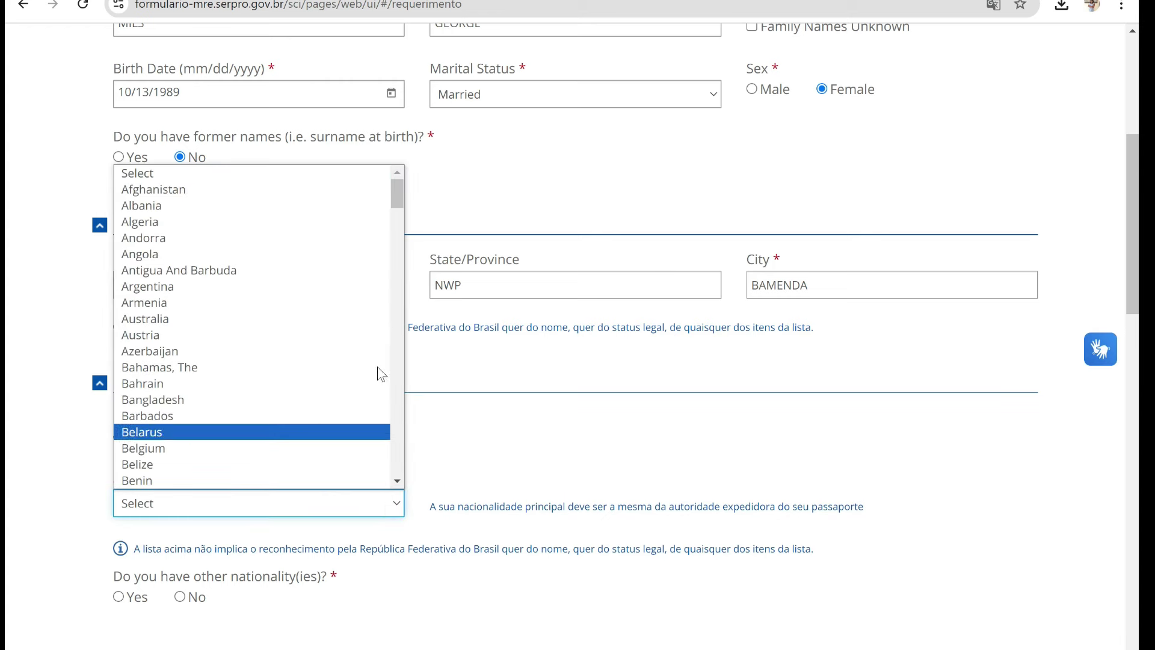
{"action": "left_click_drag", "start_coordinate": [396, 194], "coordinate": [392, 236]}
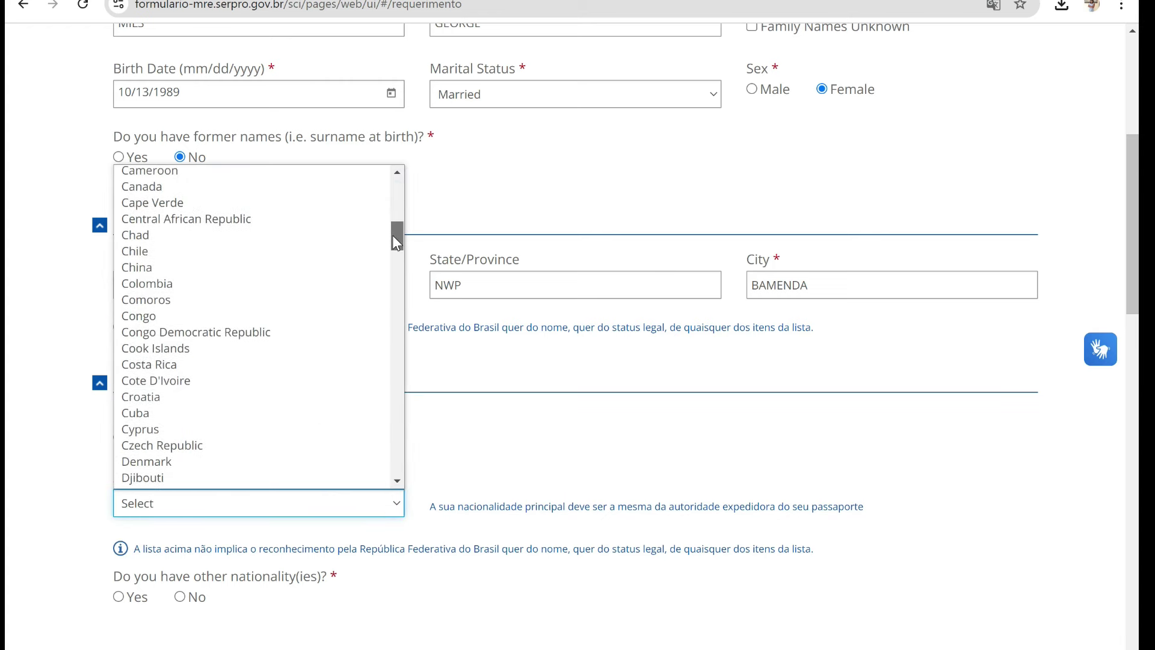
{"action": "left_click", "coordinate": [292, 175]}
{"action": "scroll", "coordinate": [291, 181], "scroll_direction": "down", "scroll_amount": 4}
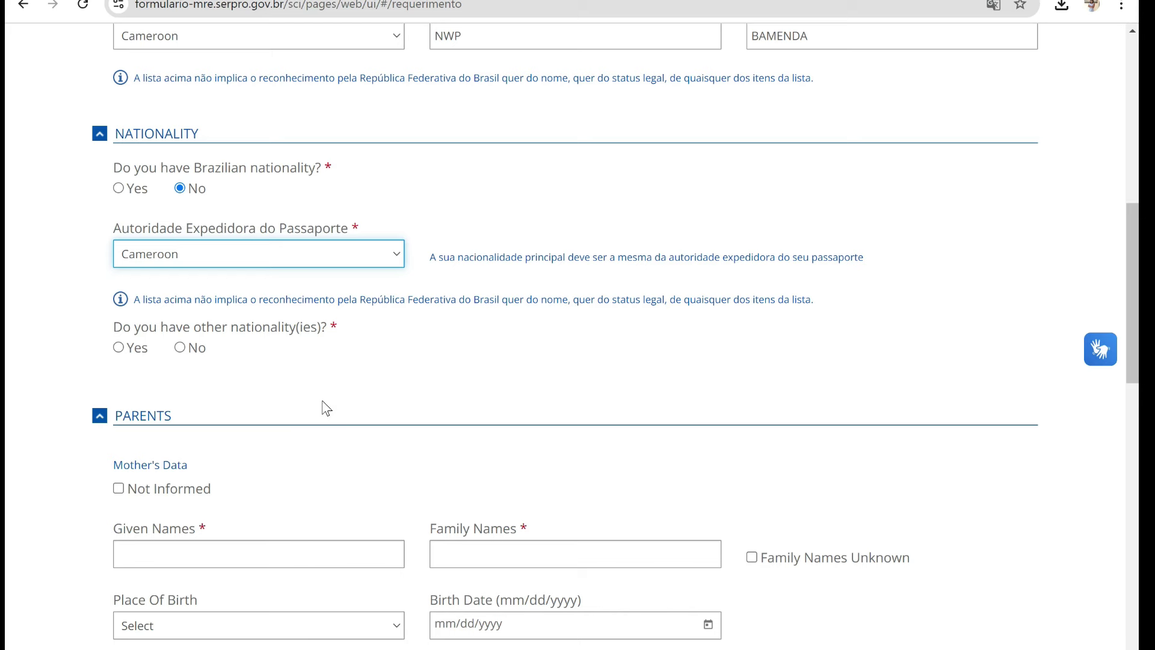
{"action": "left_click", "coordinate": [179, 348]}
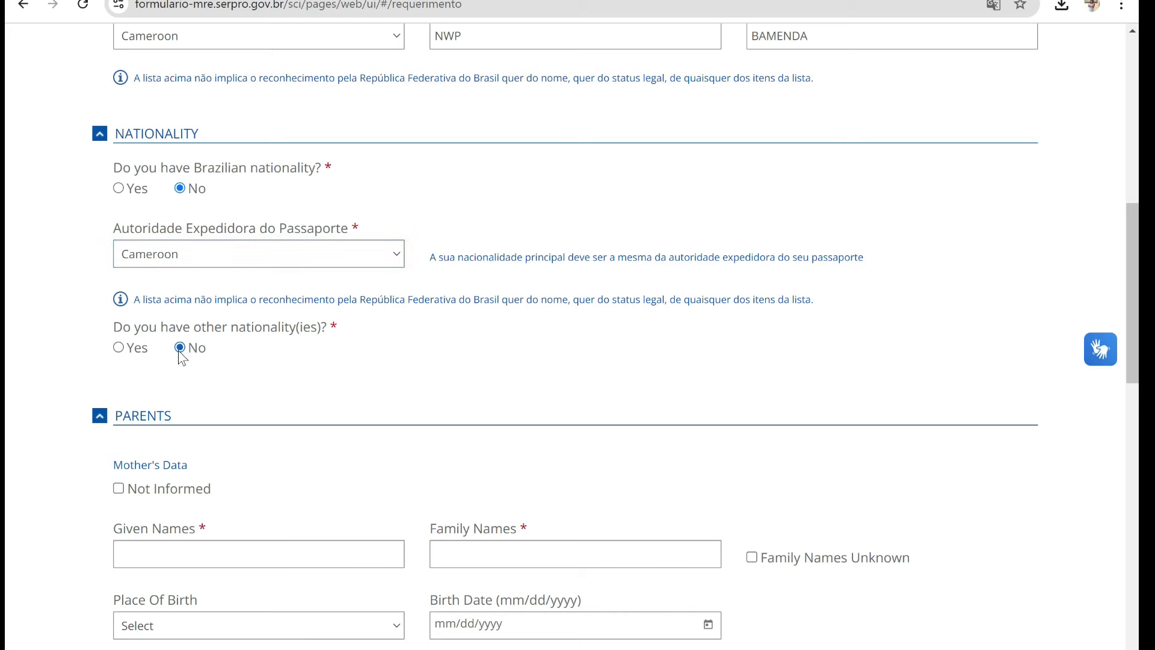
{"action": "scroll", "coordinate": [7, 378], "scroll_direction": "down", "scroll_amount": 4}
{"action": "scroll", "coordinate": [7, 377], "scroll_direction": "down", "scroll_amount": 1}
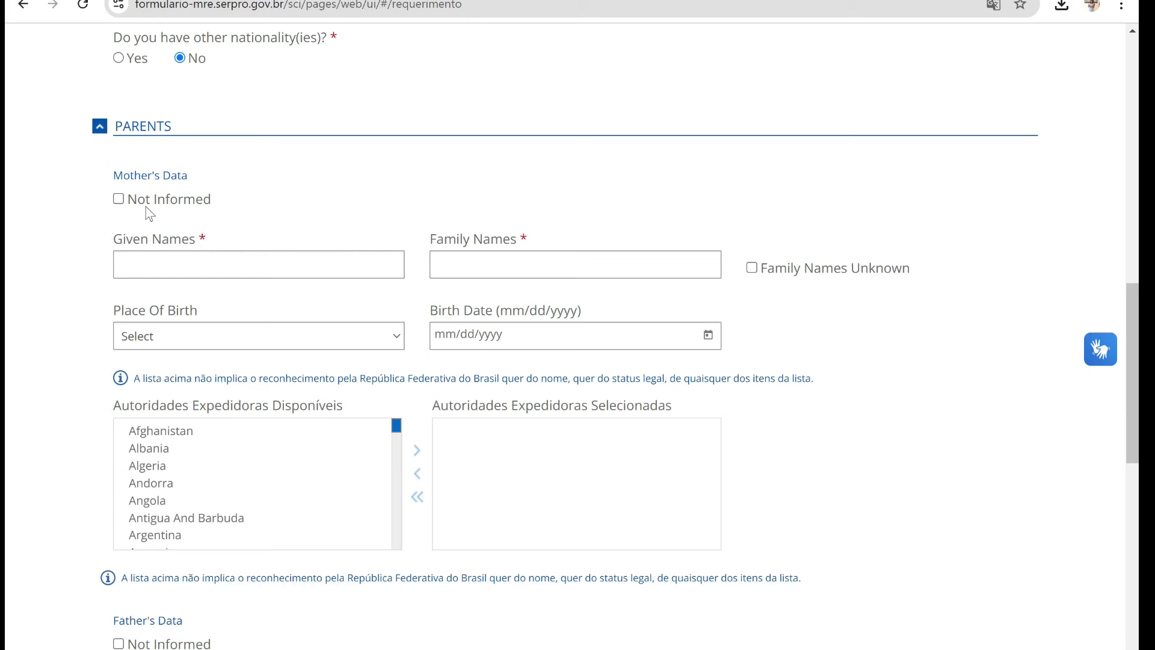
- Enter the mother's given and family names and choose Cameroon as her issuing authority
{"action": "left_click", "coordinate": [209, 268]}
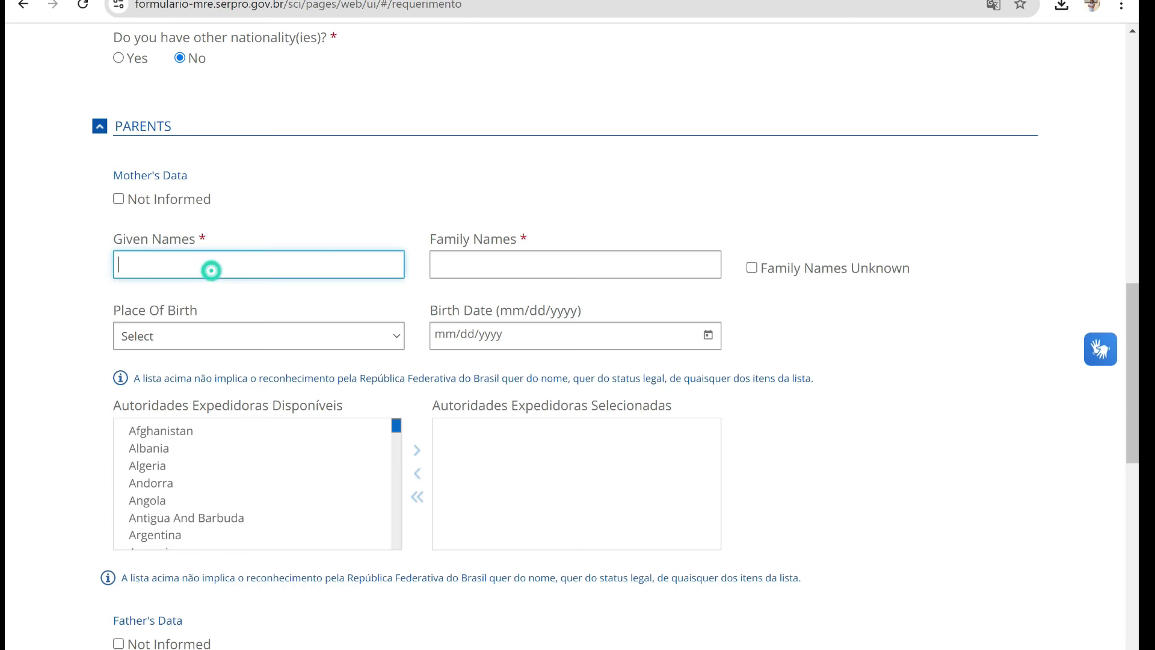
{"action": "left_click", "coordinate": [449, 266]}
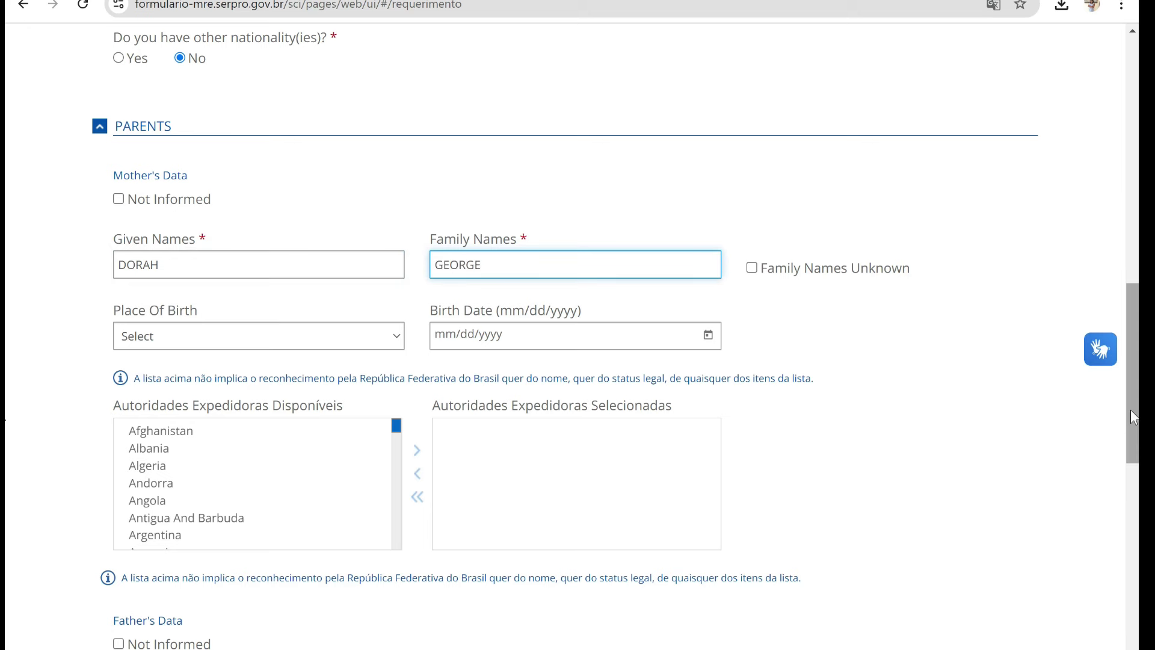
{"action": "left_click_drag", "start_coordinate": [1129, 414], "coordinate": [1132, 467]}
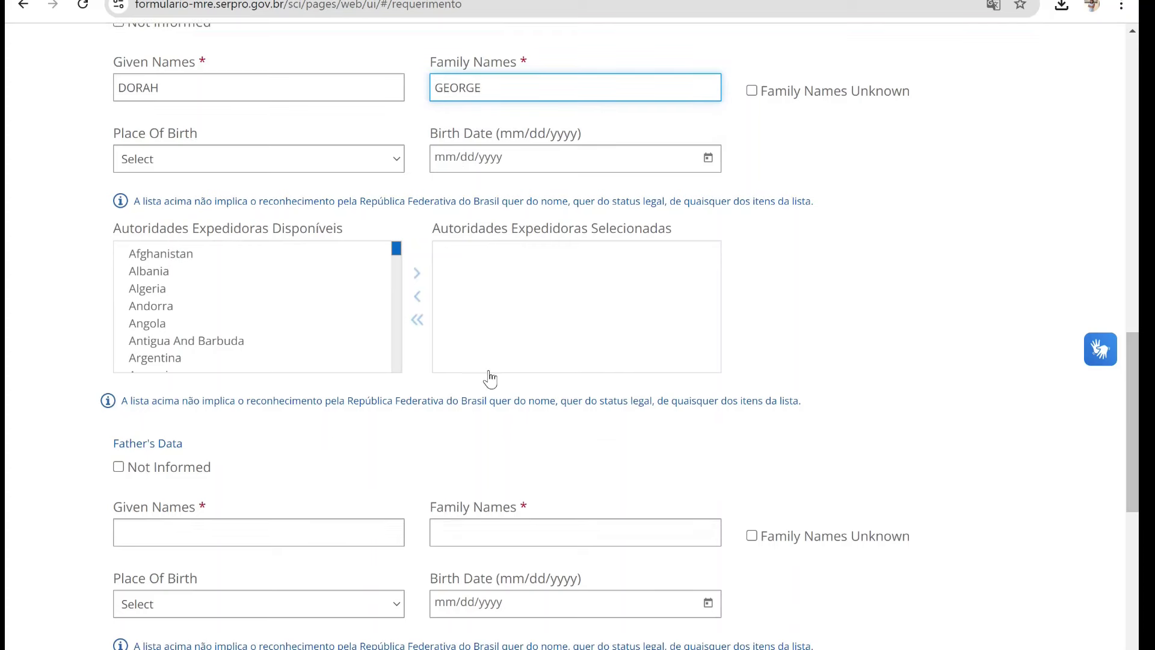
{"action": "left_click_drag", "start_coordinate": [394, 256], "coordinate": [396, 266]}
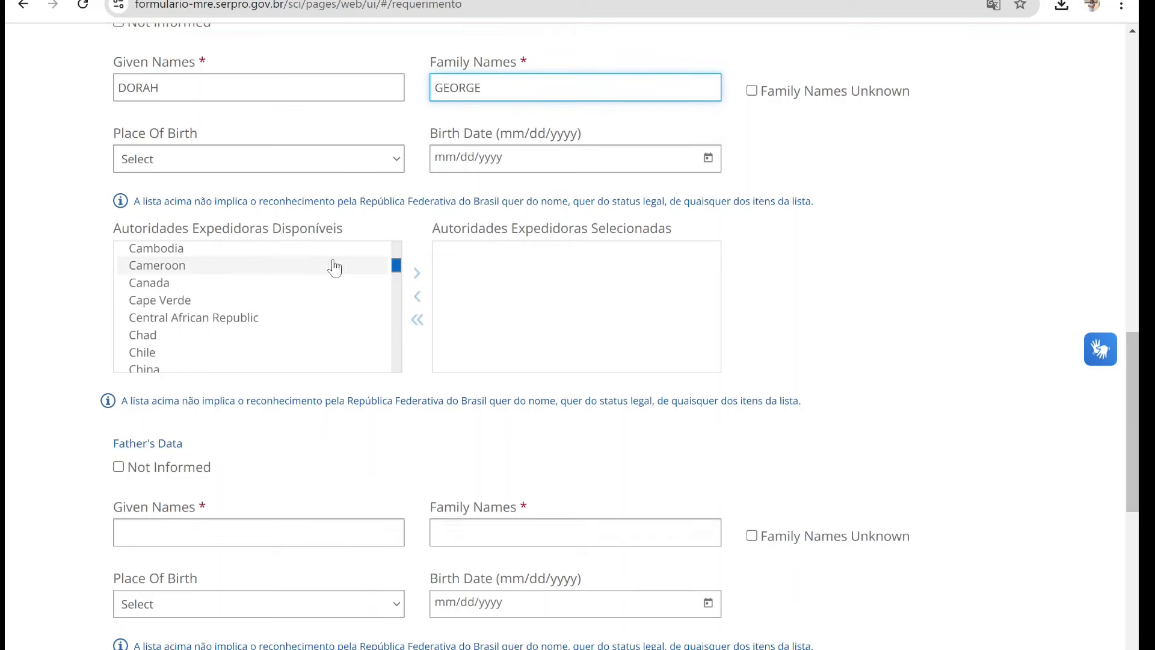
{"action": "left_click", "coordinate": [287, 266]}
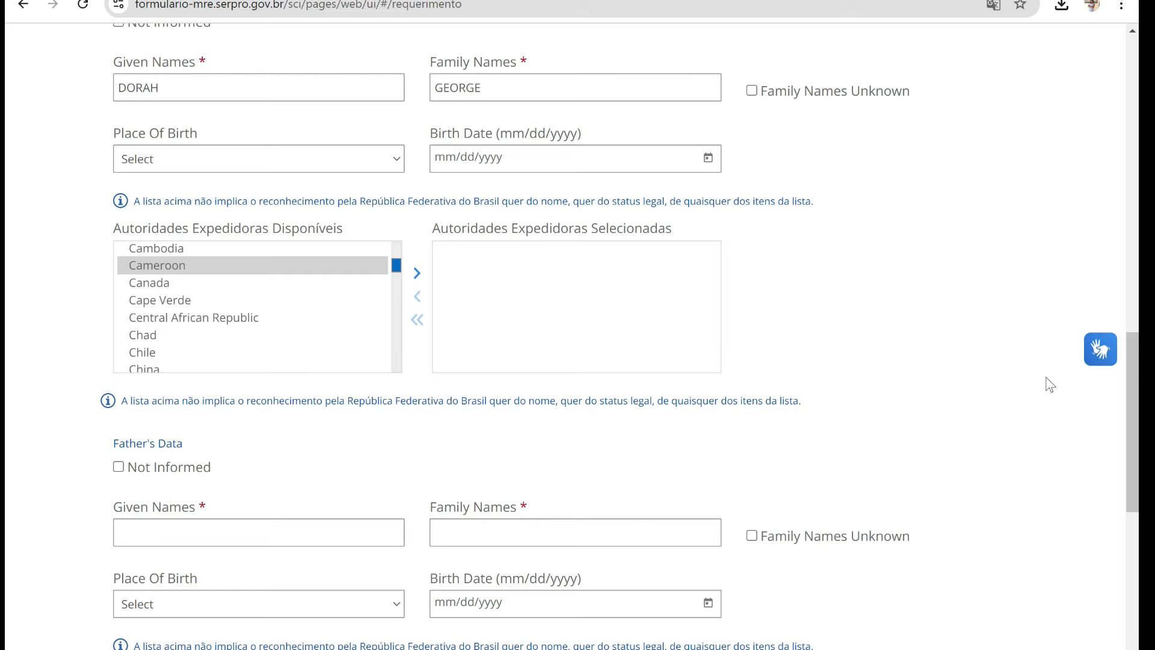
{"action": "left_click_drag", "start_coordinate": [1131, 385], "coordinate": [1137, 443]}
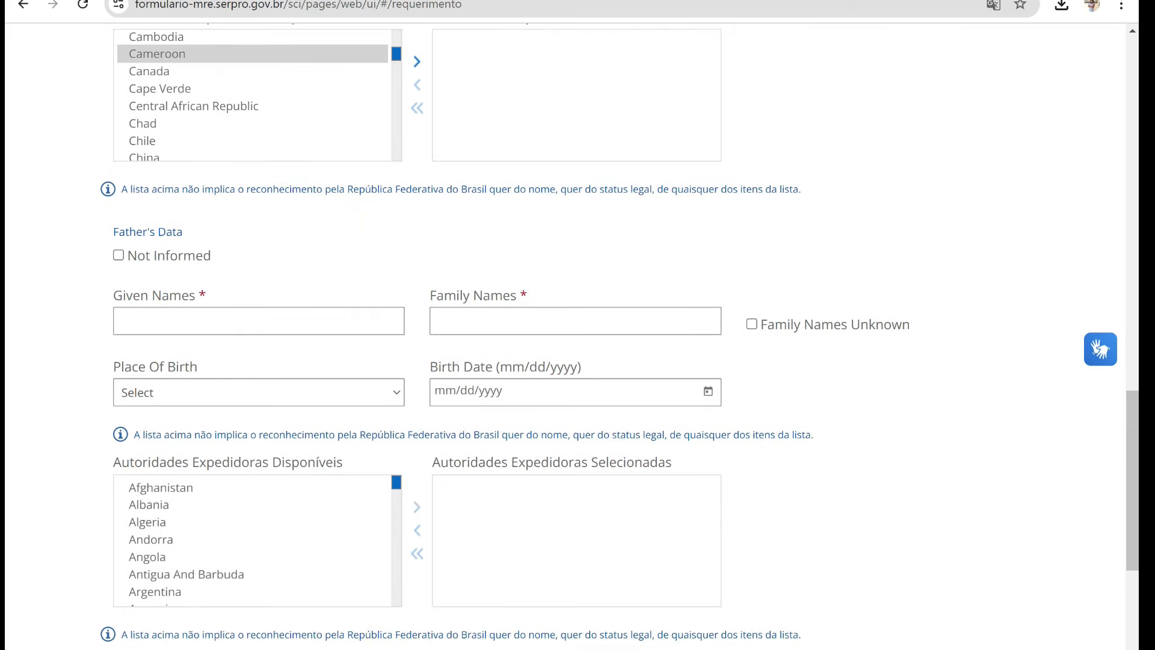
- Enter the father's given and family names and choose Cameroon as his issuing authority
{"action": "left_click", "coordinate": [299, 328]}
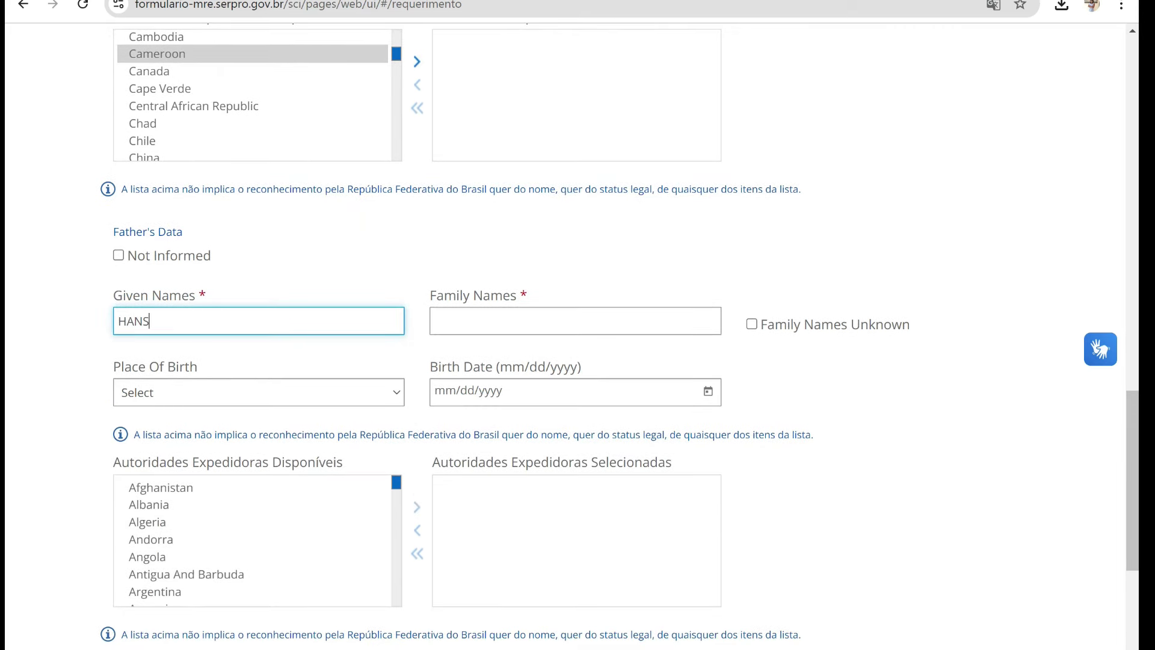
{"action": "left_click", "coordinate": [472, 323]}
{"action": "scroll", "coordinate": [295, 360], "scroll_direction": "down", "scroll_amount": 5}
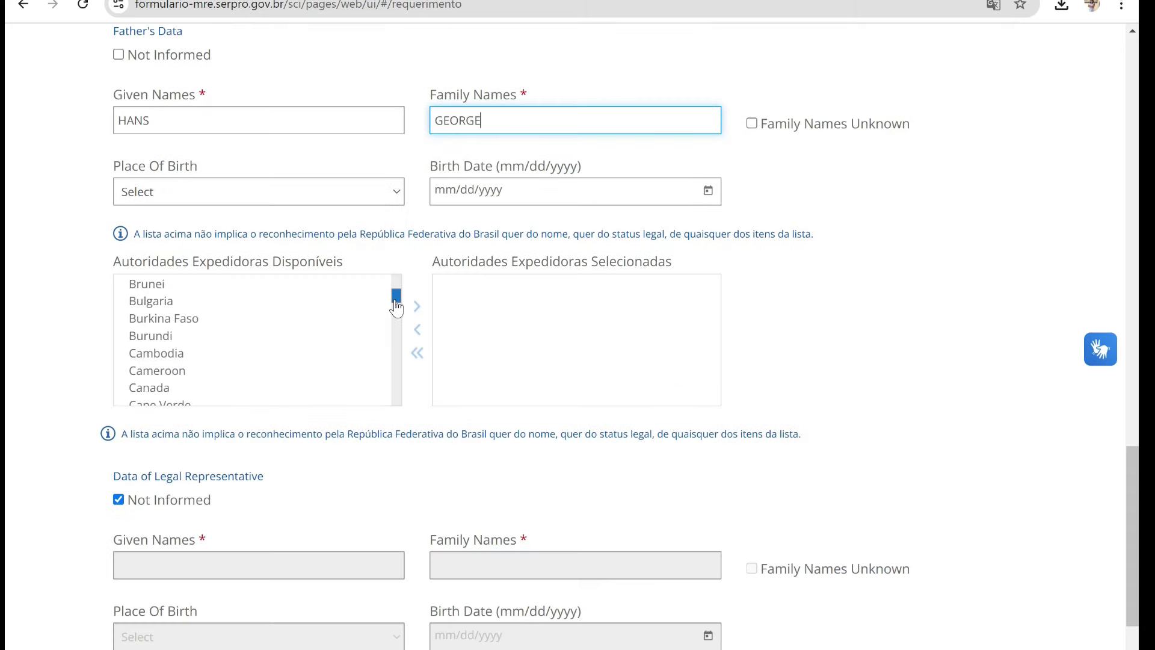
{"action": "left_click", "coordinate": [277, 374]}
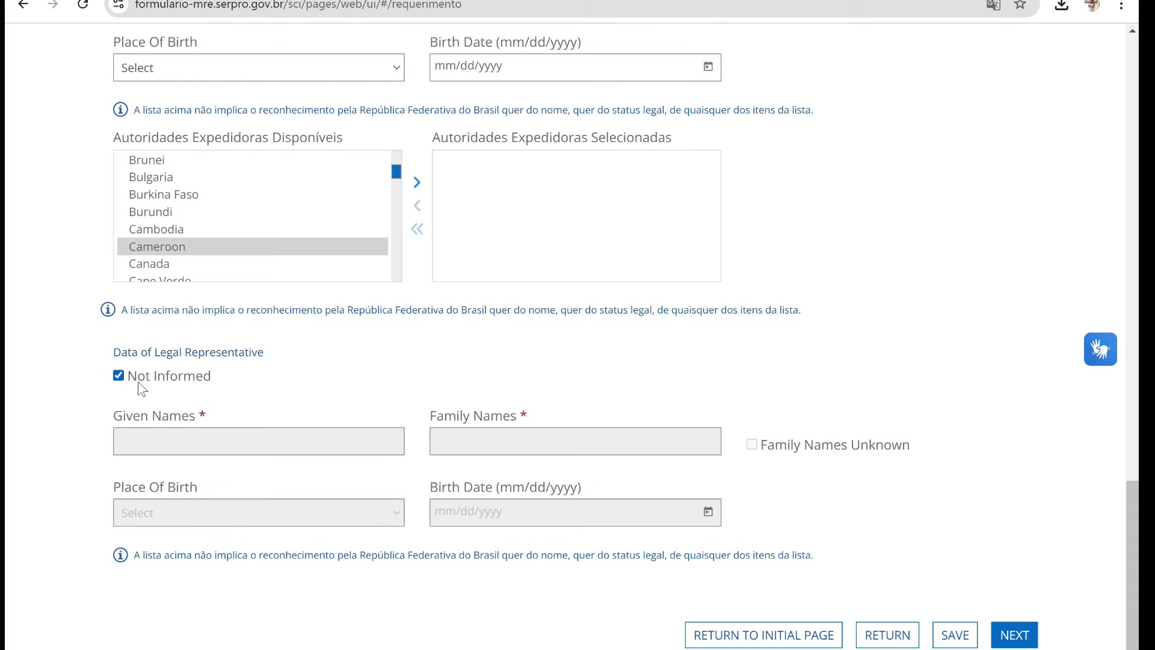
{"action": "scroll", "coordinate": [278, 376], "scroll_direction": "down", "scroll_amount": 3}
- Save step 1 and copy the generated application recovery code
{"action": "left_click", "coordinate": [1016, 637]}
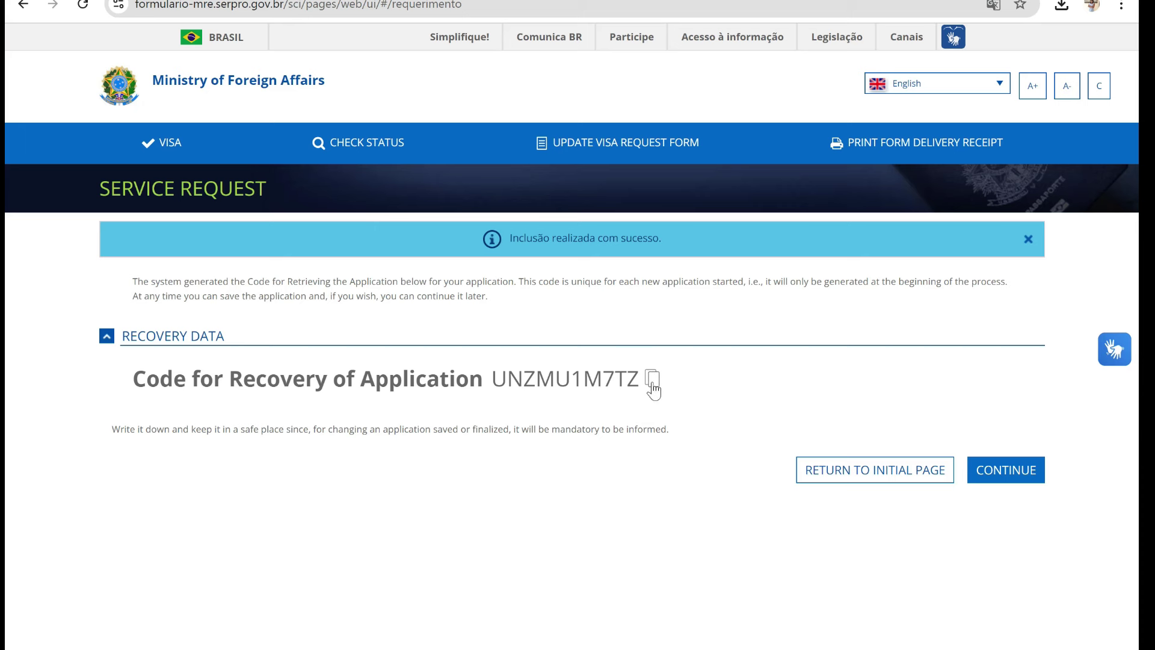
{"action": "left_click", "coordinate": [653, 388]}
- Continue to Visa Data, set Tourism as main trip purpose, and open the arrival-date calendar
{"action": "left_click", "coordinate": [1012, 472]}
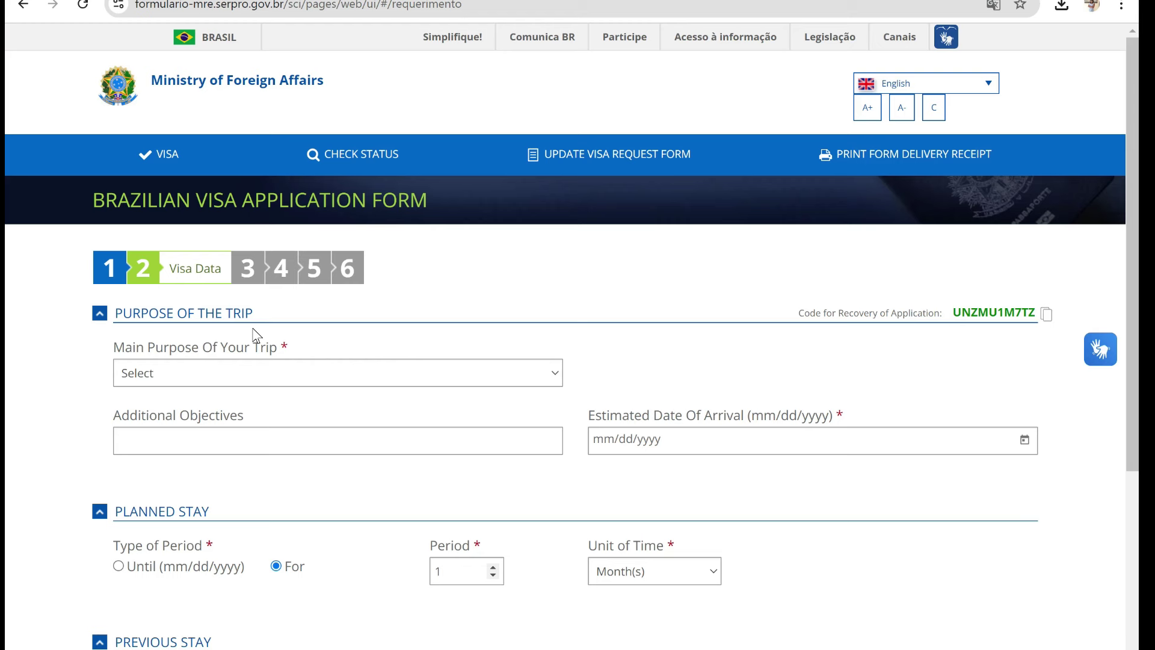
{"action": "left_click", "coordinate": [380, 377]}
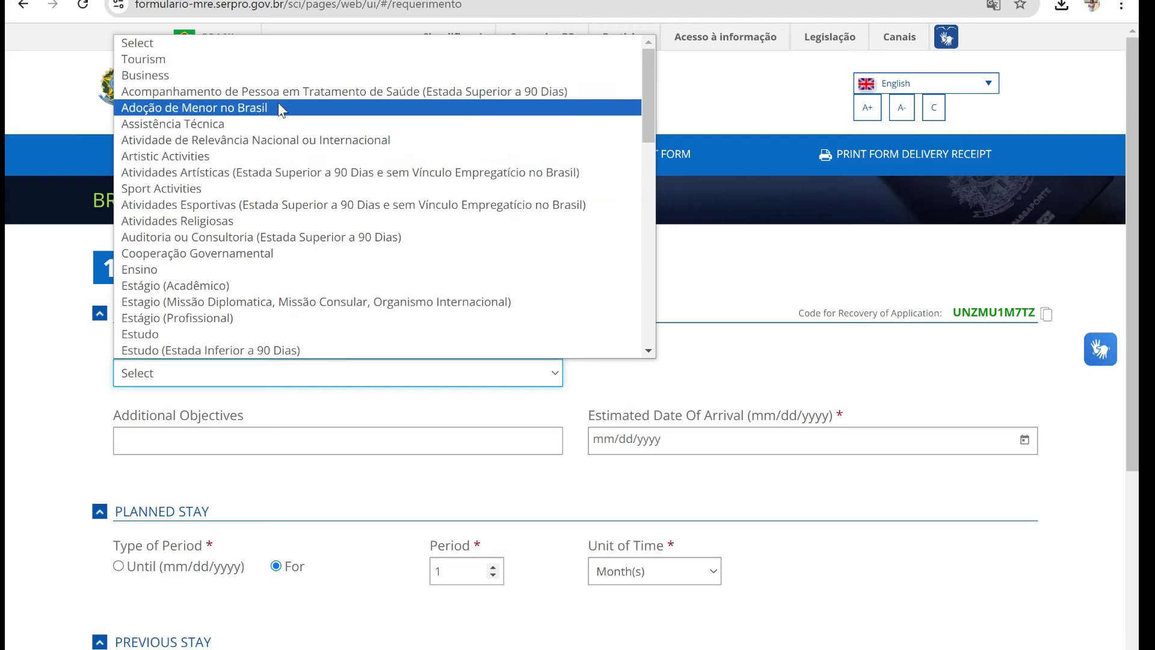
{"action": "left_click", "coordinate": [278, 71]}
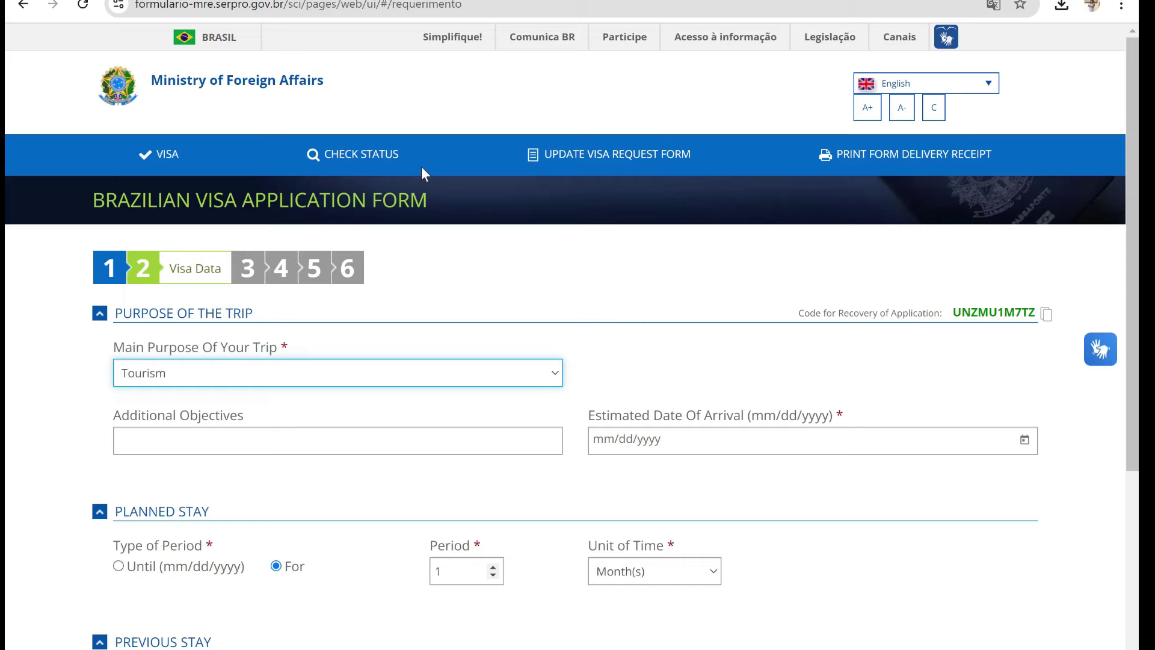
{"action": "scroll", "coordinate": [421, 166], "scroll_direction": "down", "scroll_amount": 3}
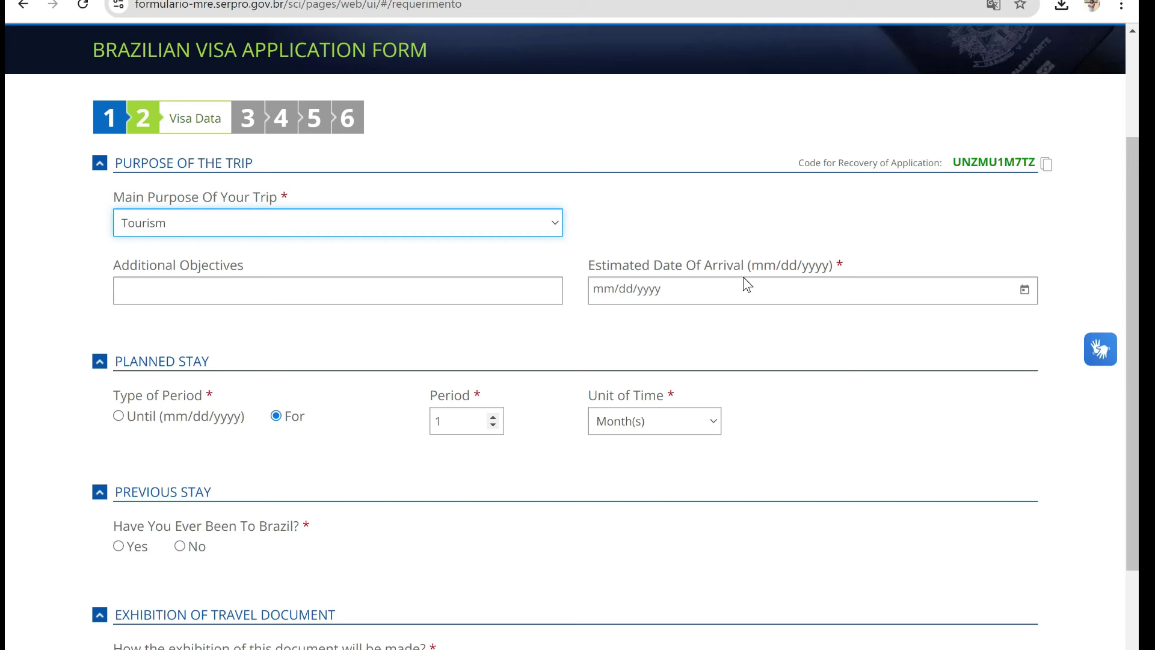
{"action": "left_click", "coordinate": [745, 283]}
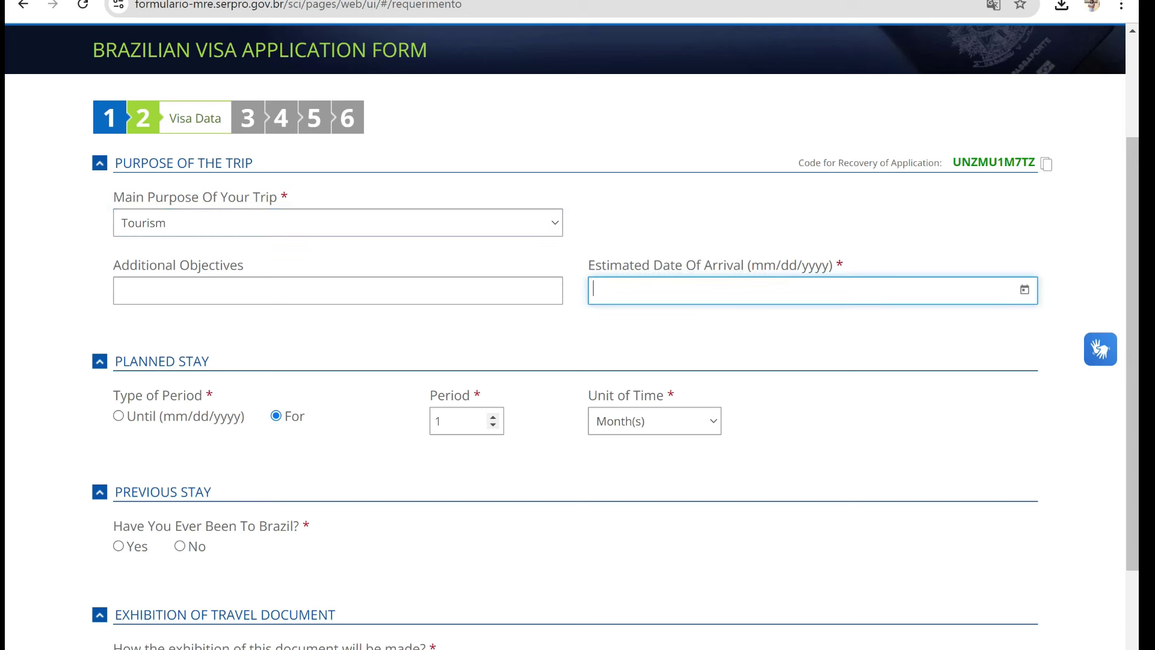
{"action": "left_click", "coordinate": [1025, 291]}
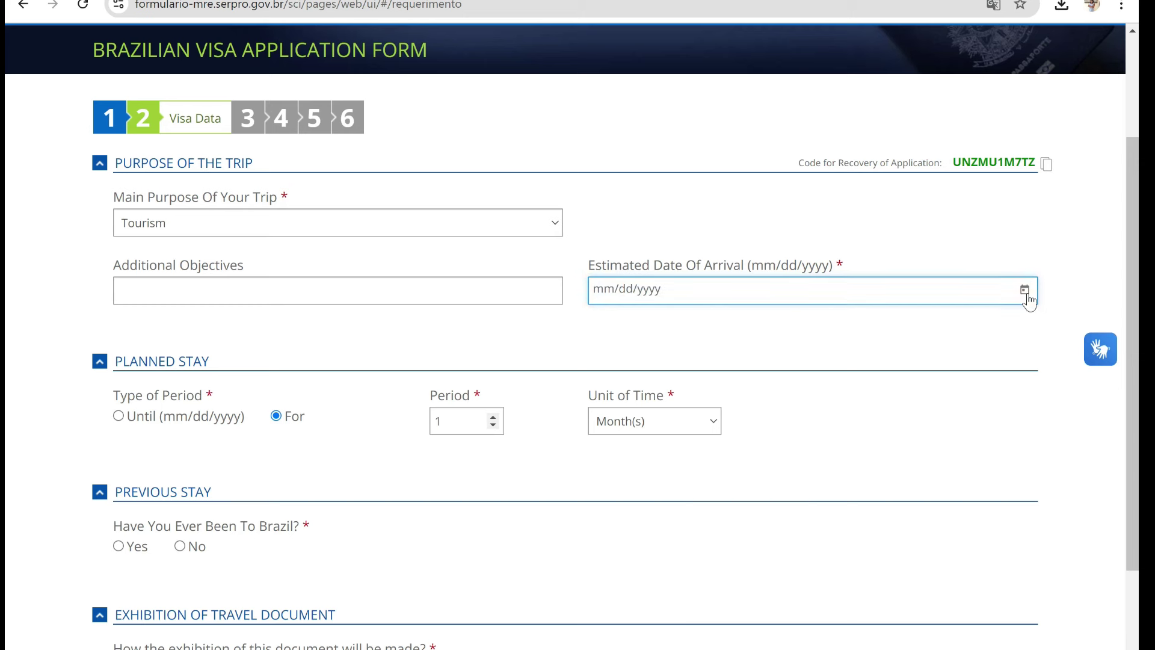
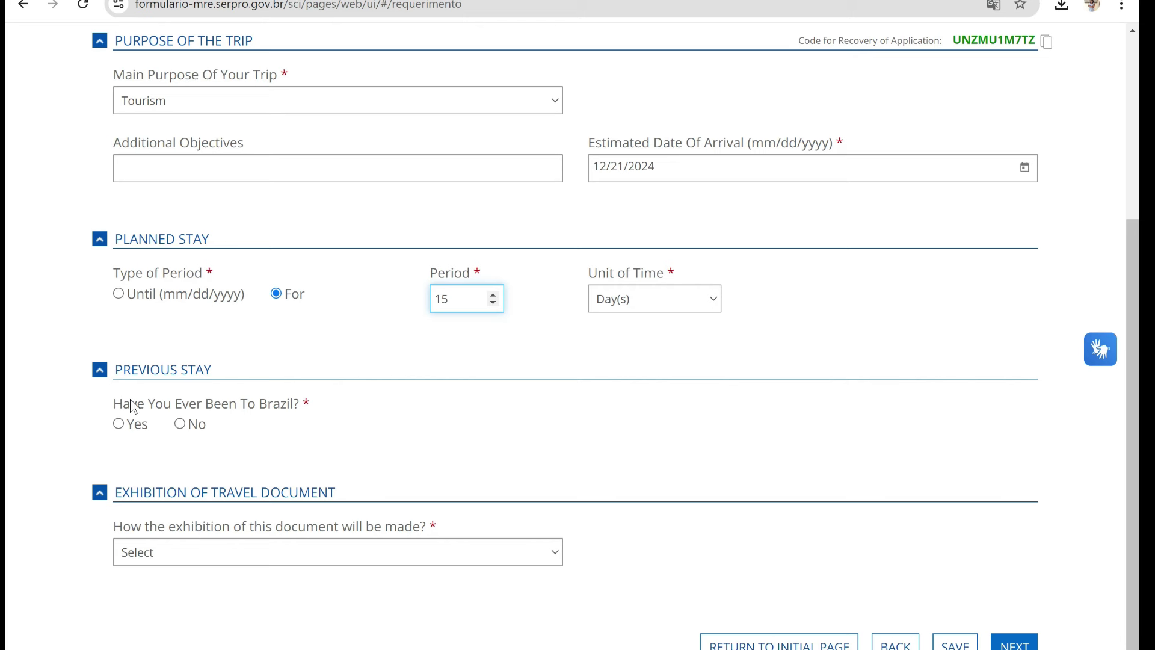
- Answer No to ever visiting Brazil, set travel-document exhibition to In Person, and continue
{"action": "left_click", "coordinate": [180, 424]}
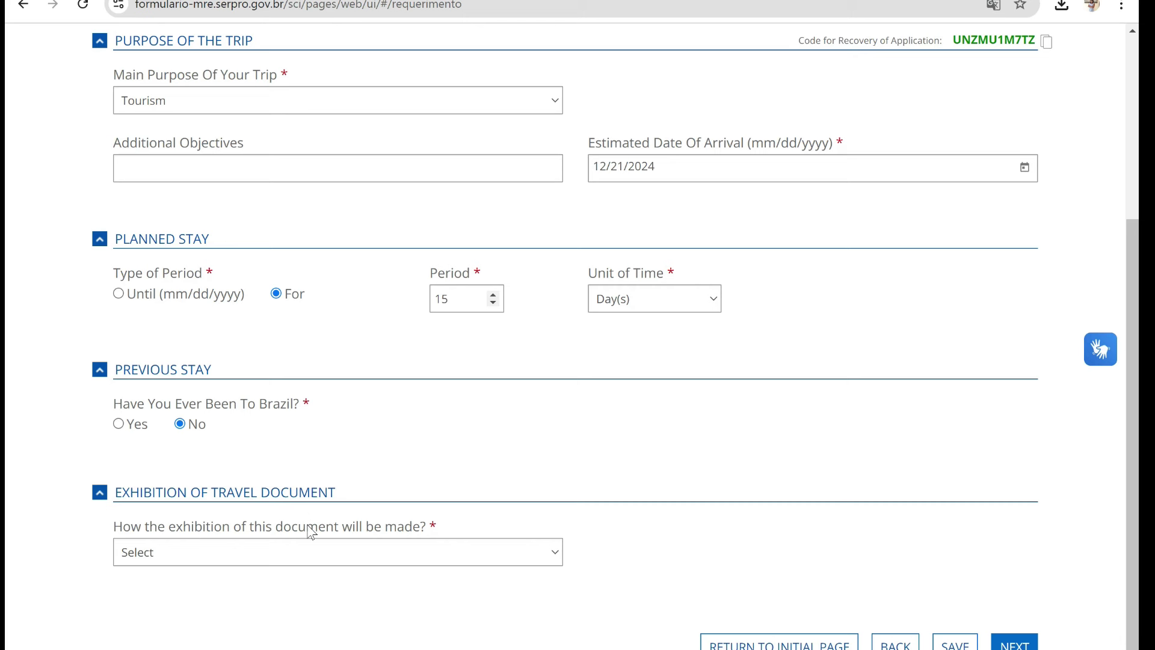
{"action": "left_click", "coordinate": [409, 548]}
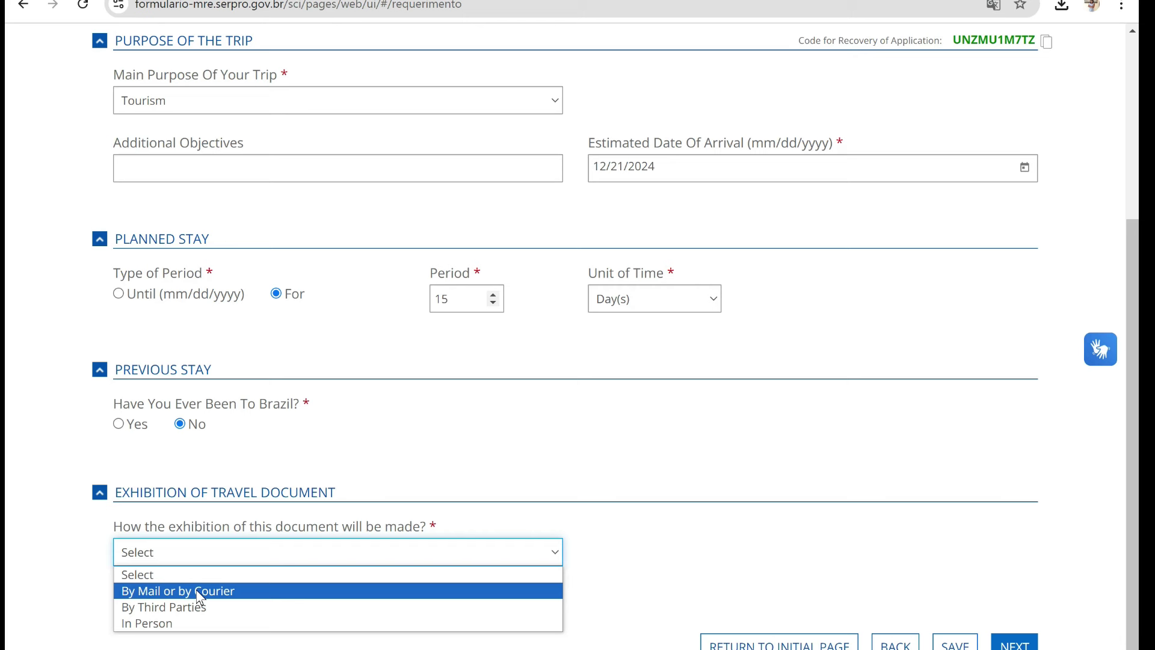
{"action": "left_click", "coordinate": [211, 623]}
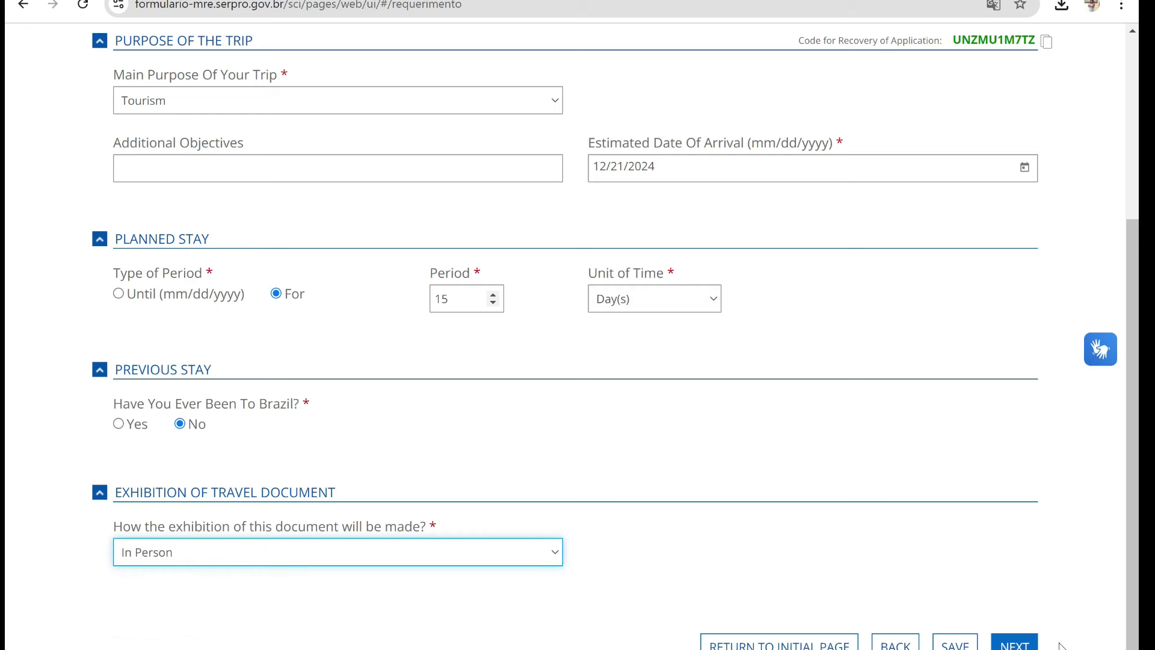
{"action": "left_click", "coordinate": [1014, 643]}
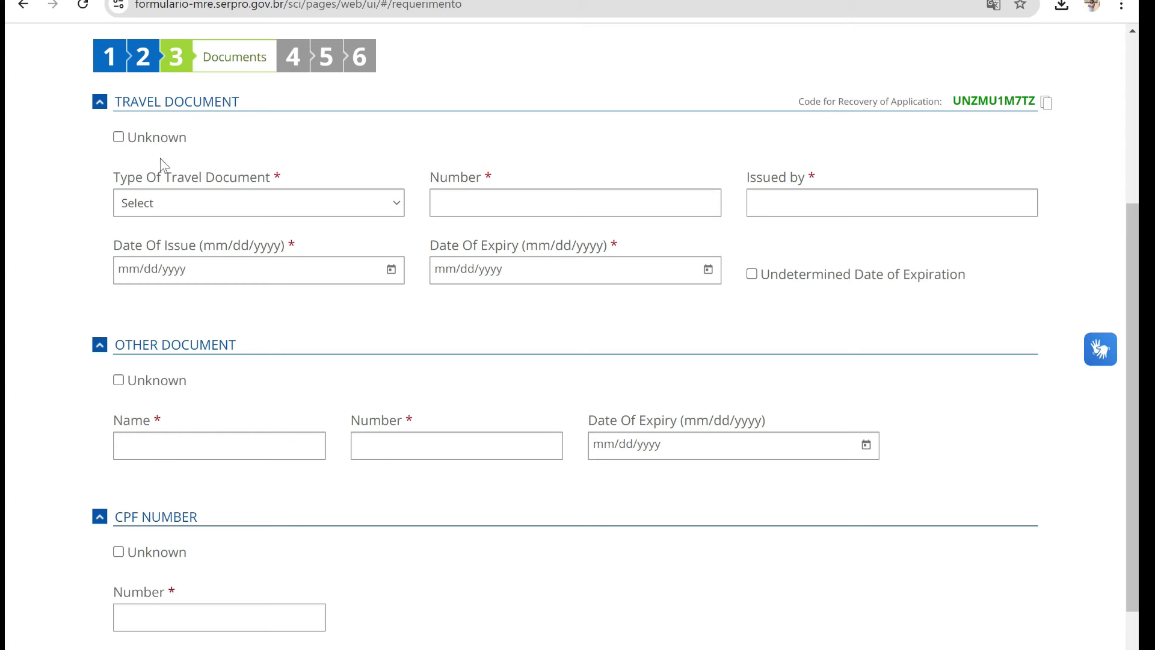
- Set the travel document type to Passport and enter the passport number
{"action": "left_click", "coordinate": [373, 205]}
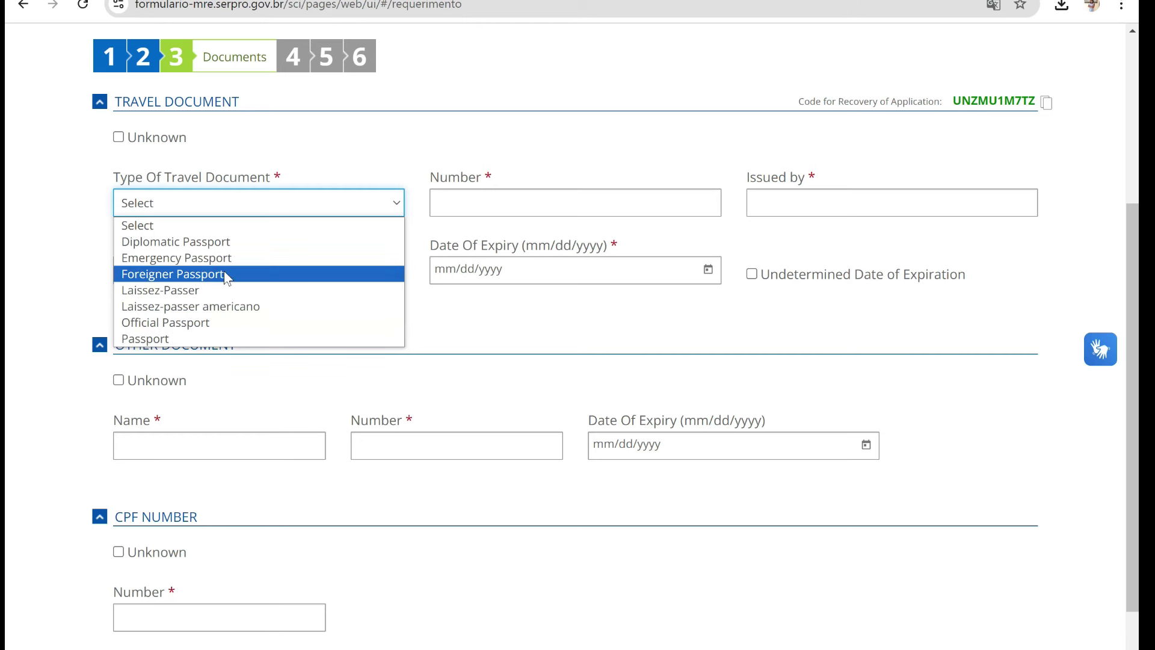
{"action": "left_click", "coordinate": [232, 341]}
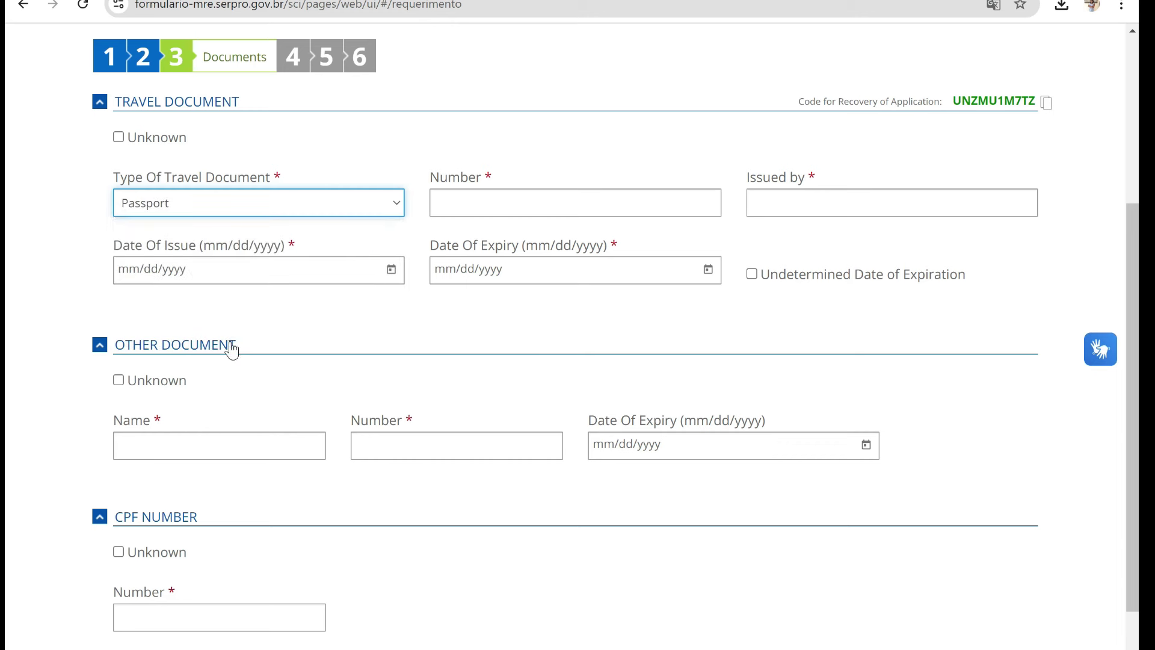
{"action": "left_click", "coordinate": [521, 211]}
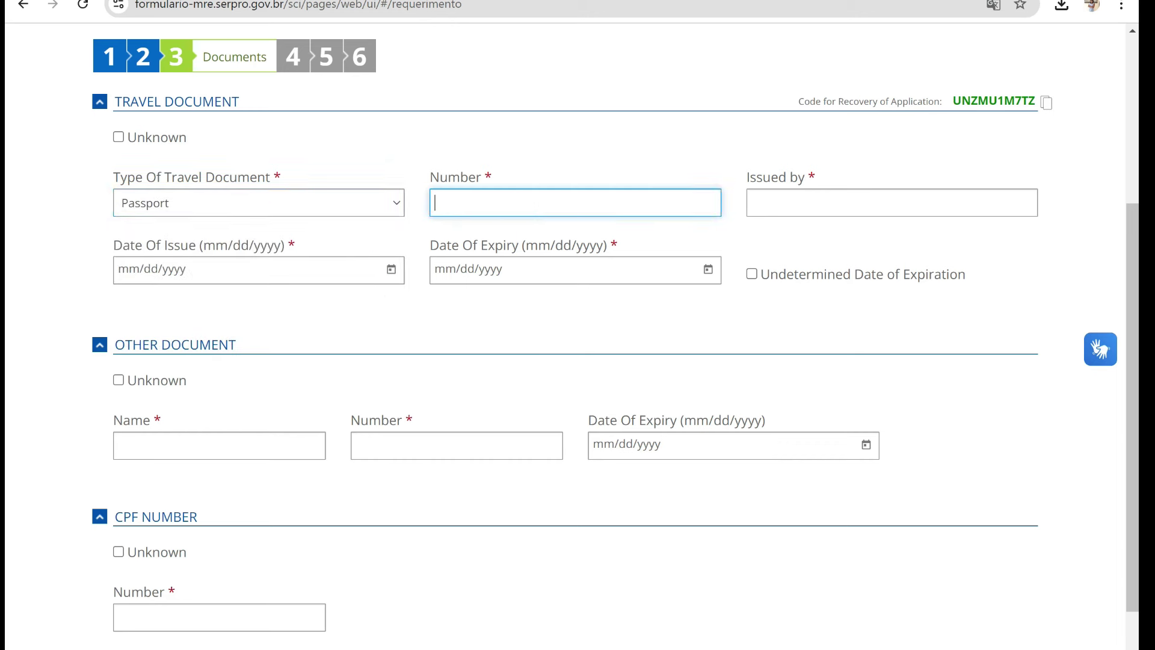
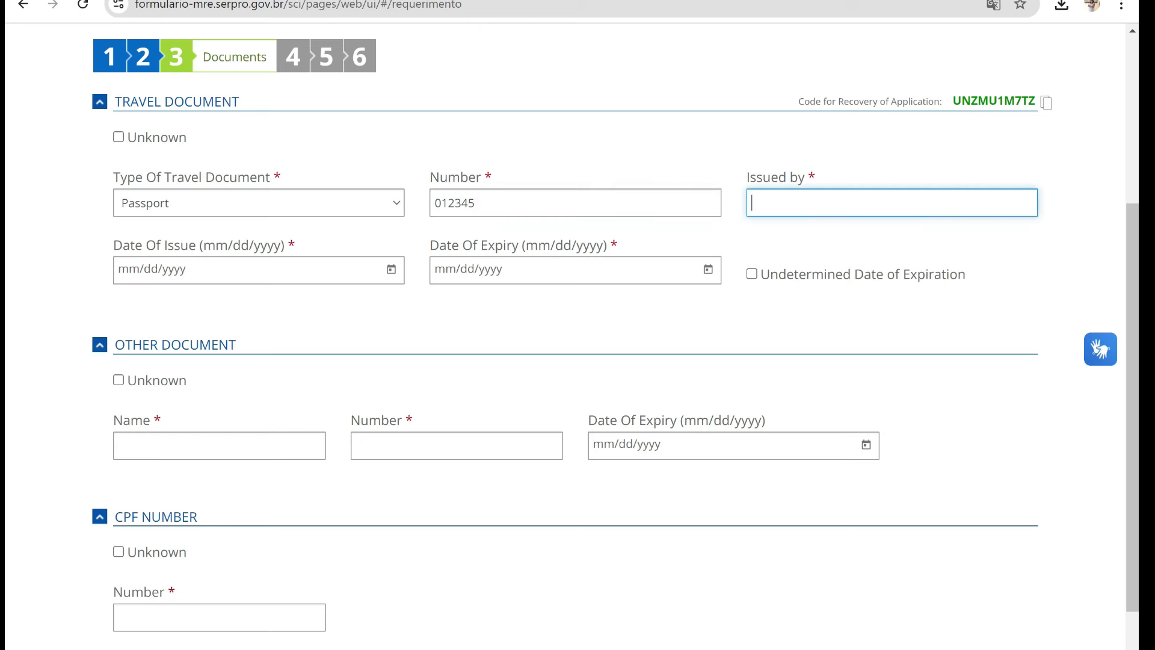
- Set passport dates 07/31/2024 to 07/31/2029 and mark Other Document and CPF as Unknown
{"action": "left_click", "coordinate": [391, 269]}
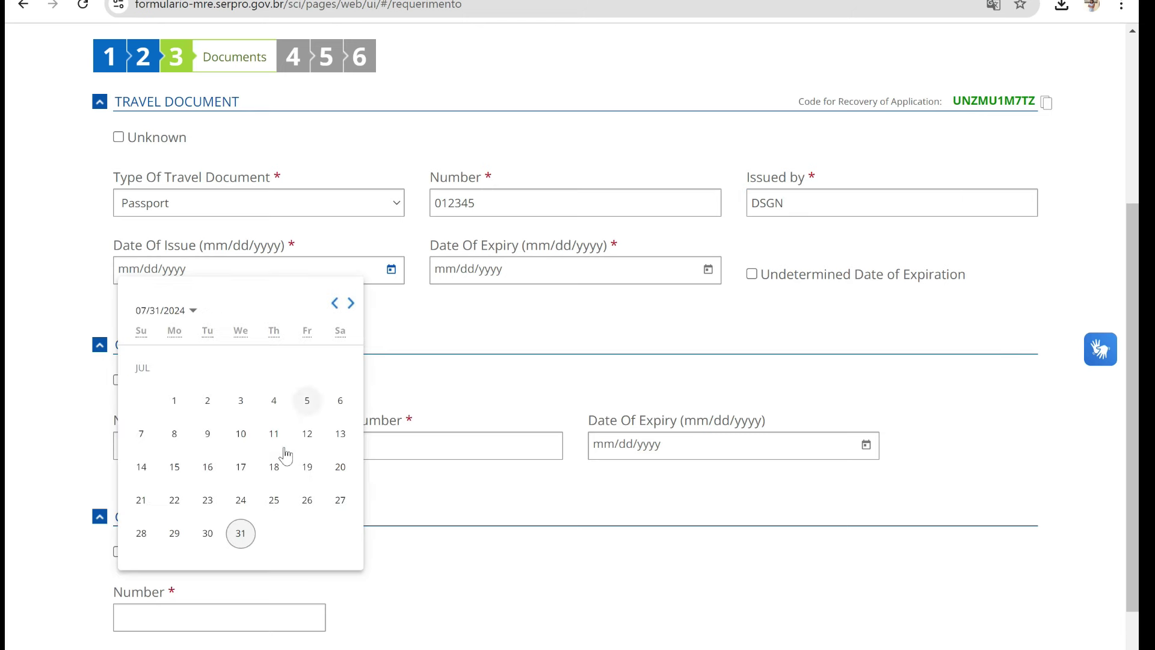
{"action": "left_click", "coordinate": [241, 534]}
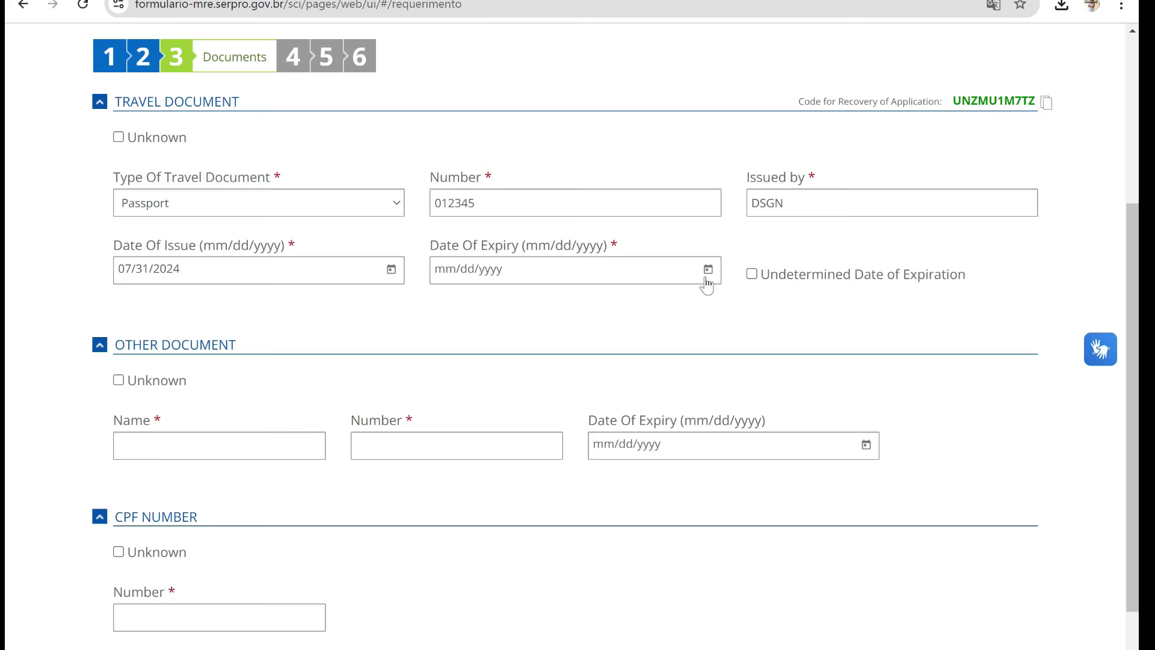
{"action": "left_click", "coordinate": [708, 270]}
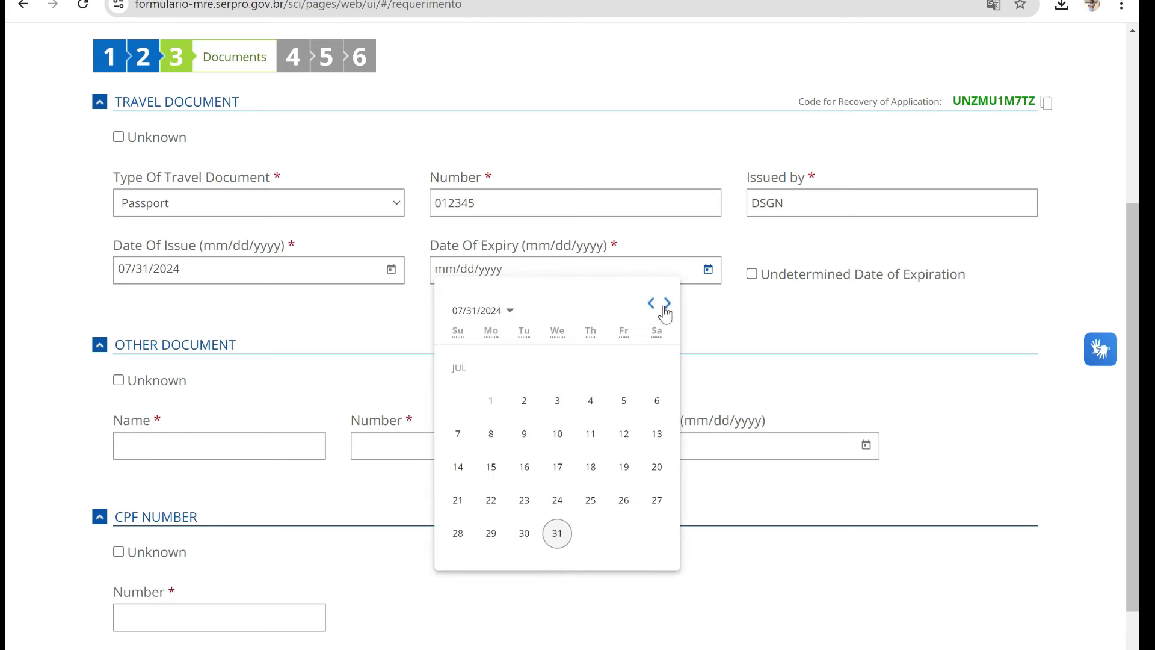
{"action": "left_click", "coordinate": [481, 310]}
{"action": "left_click", "coordinate": [528, 443]}
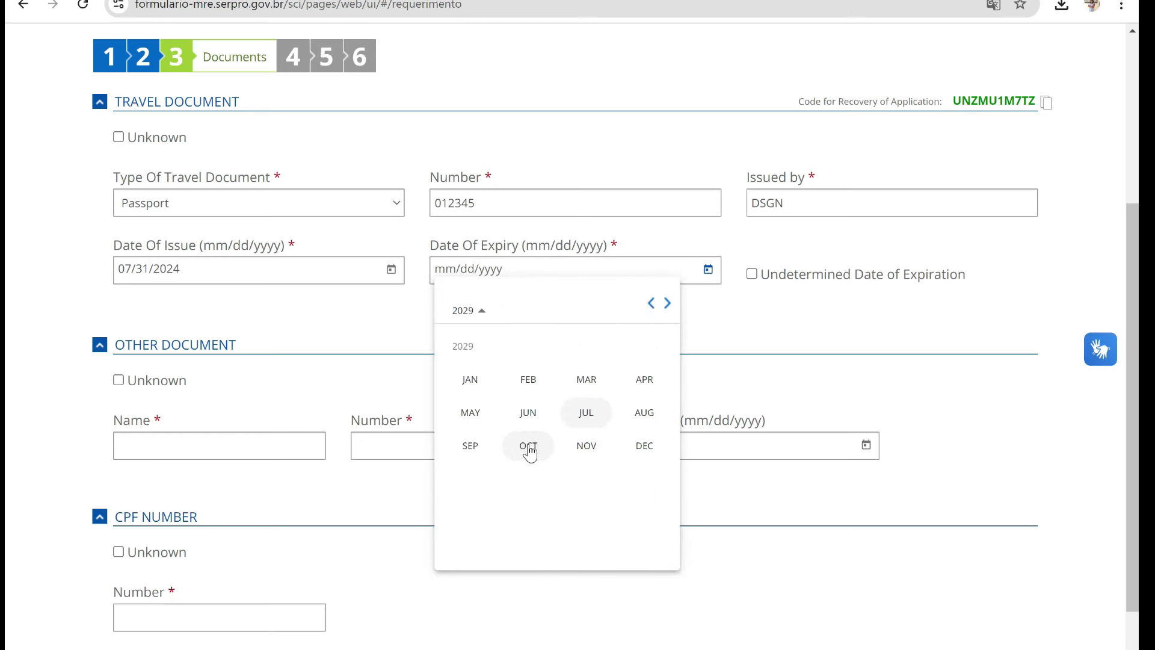
{"action": "left_click", "coordinate": [586, 411]}
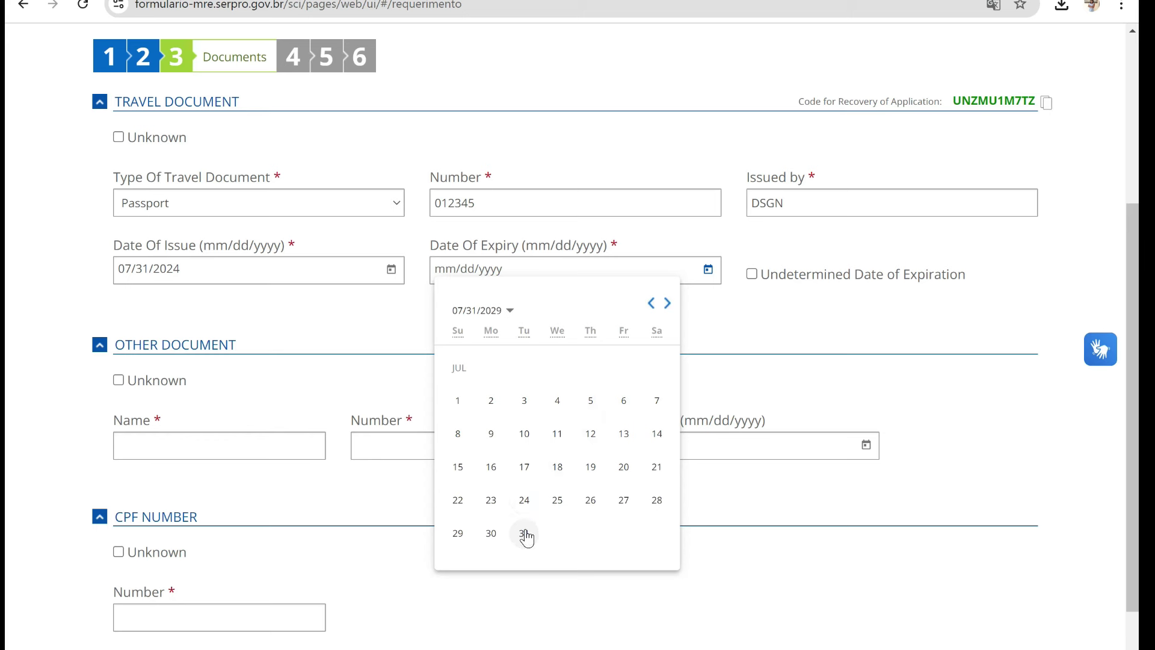
{"action": "left_click", "coordinate": [525, 534]}
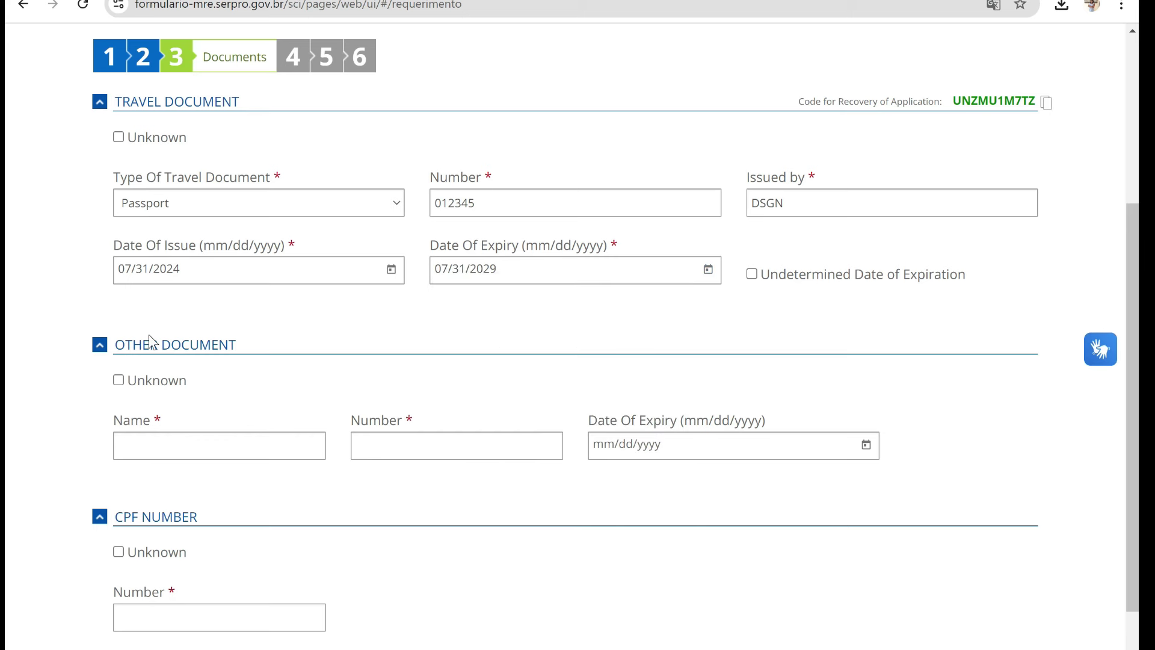
{"action": "left_click", "coordinate": [118, 381]}
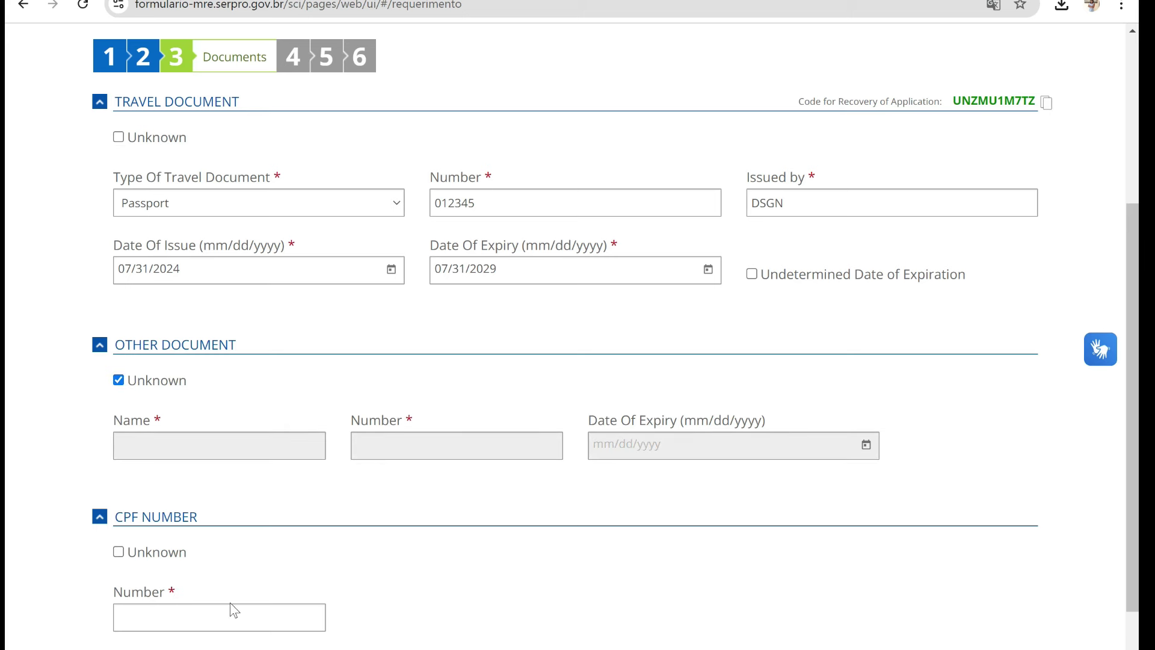
{"action": "left_click", "coordinate": [118, 553]}
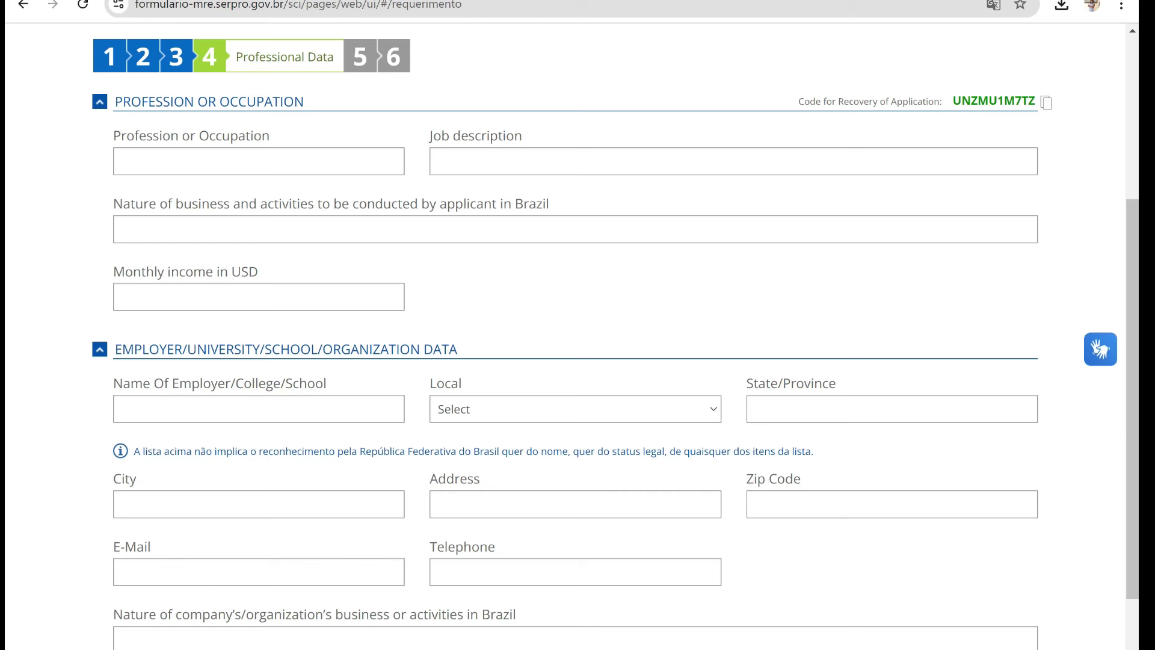
- Enter TEACHER as profession and INSTITUTION as employer, then continue to Contacts
{"action": "left_click", "coordinate": [235, 160]}
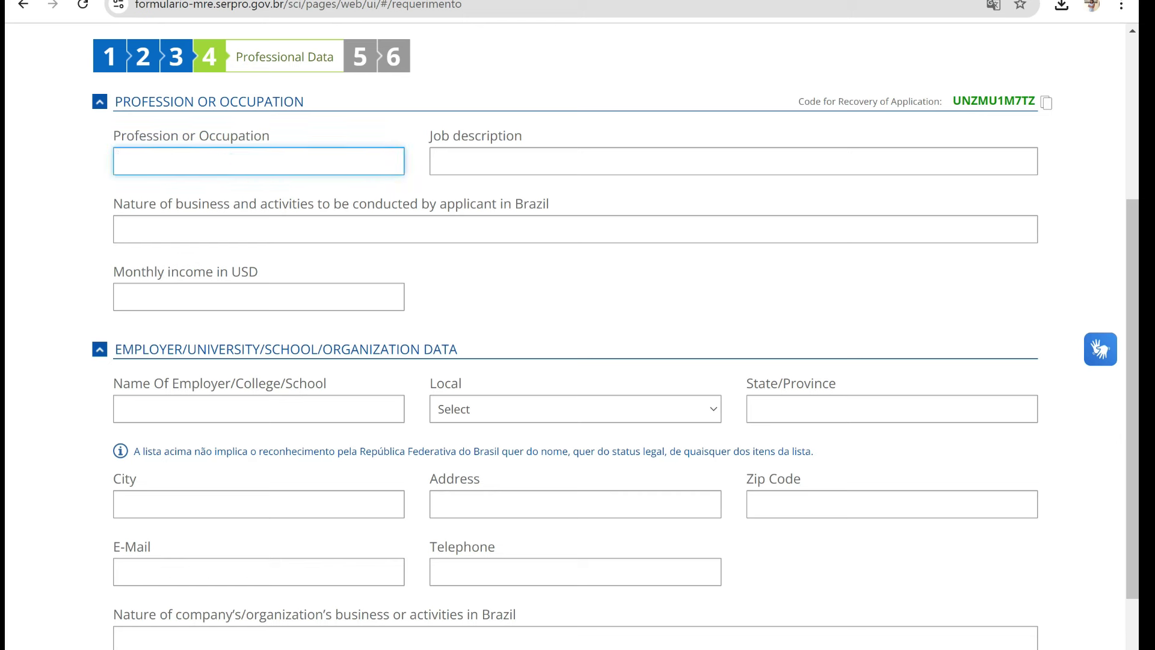
{"action": "type", "text": "TEACHER"}
{"action": "left_click", "coordinate": [258, 409]}
{"action": "type", "text": "I"}
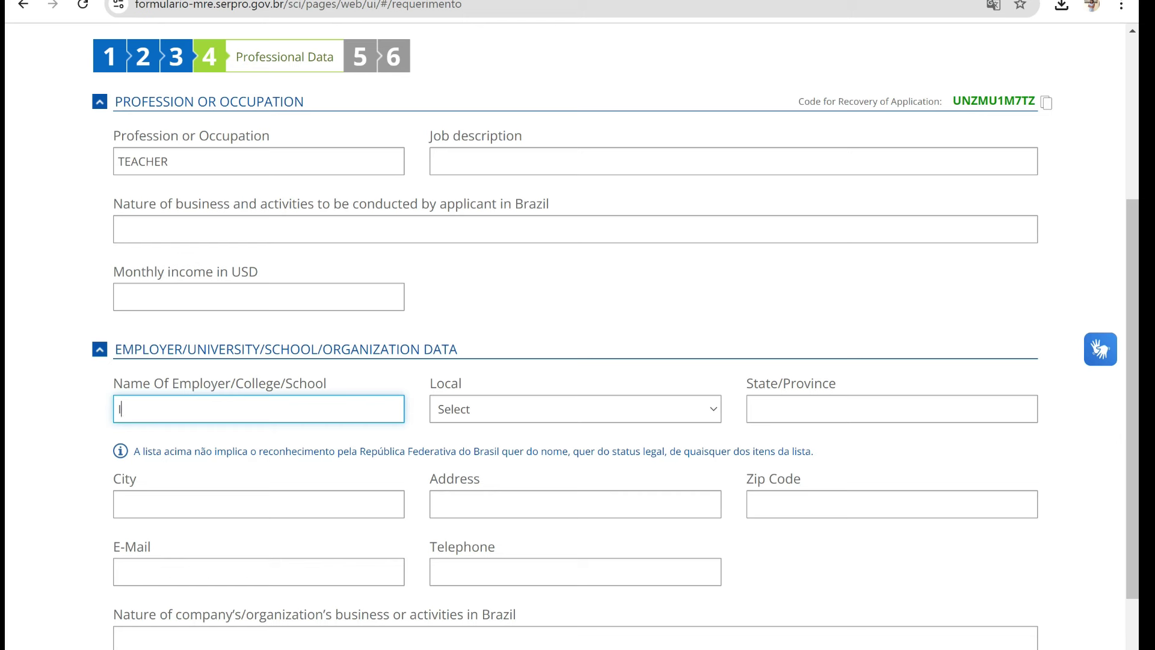
{"action": "type", "text": "NSTITUTION"}
{"action": "scroll", "coordinate": [116, 518], "scroll_direction": "down", "scroll_amount": 2}
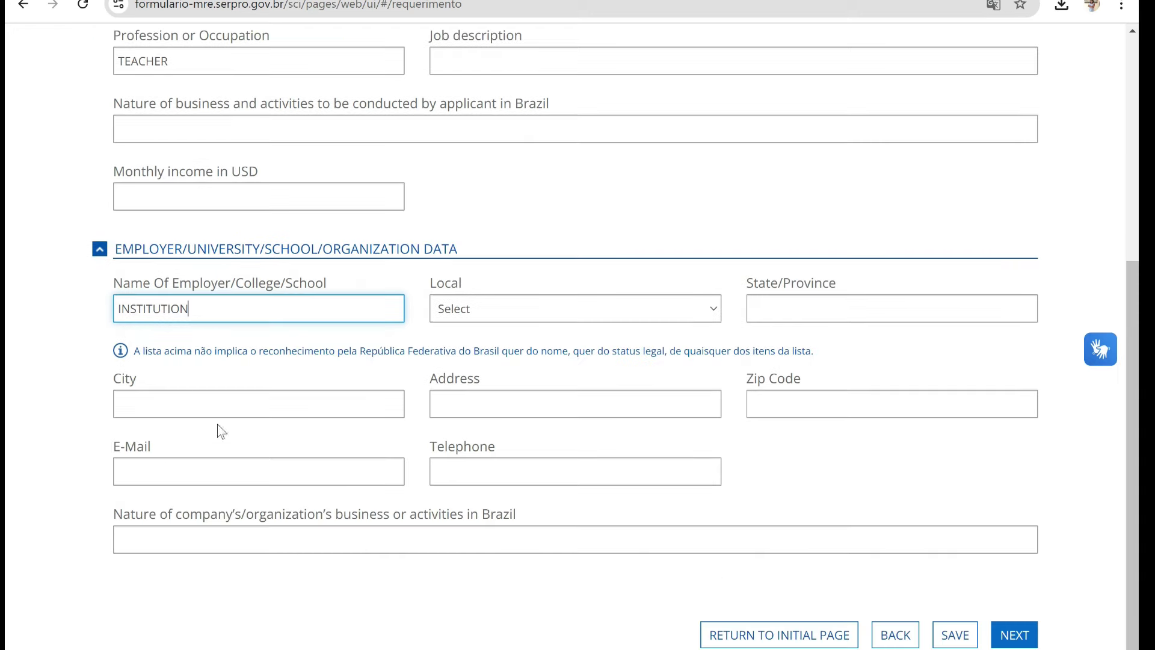
{"action": "left_click", "coordinate": [1013, 634]}
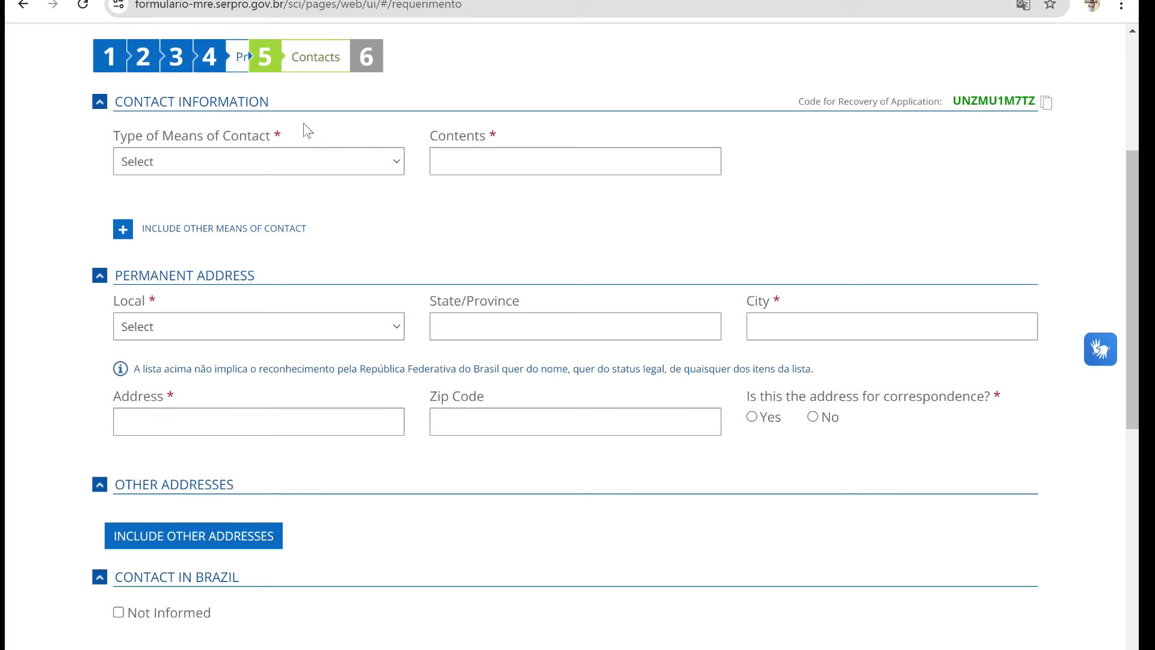
- Add a Cell Phone contact with the applicant's phone number
{"action": "left_click", "coordinate": [391, 163]}
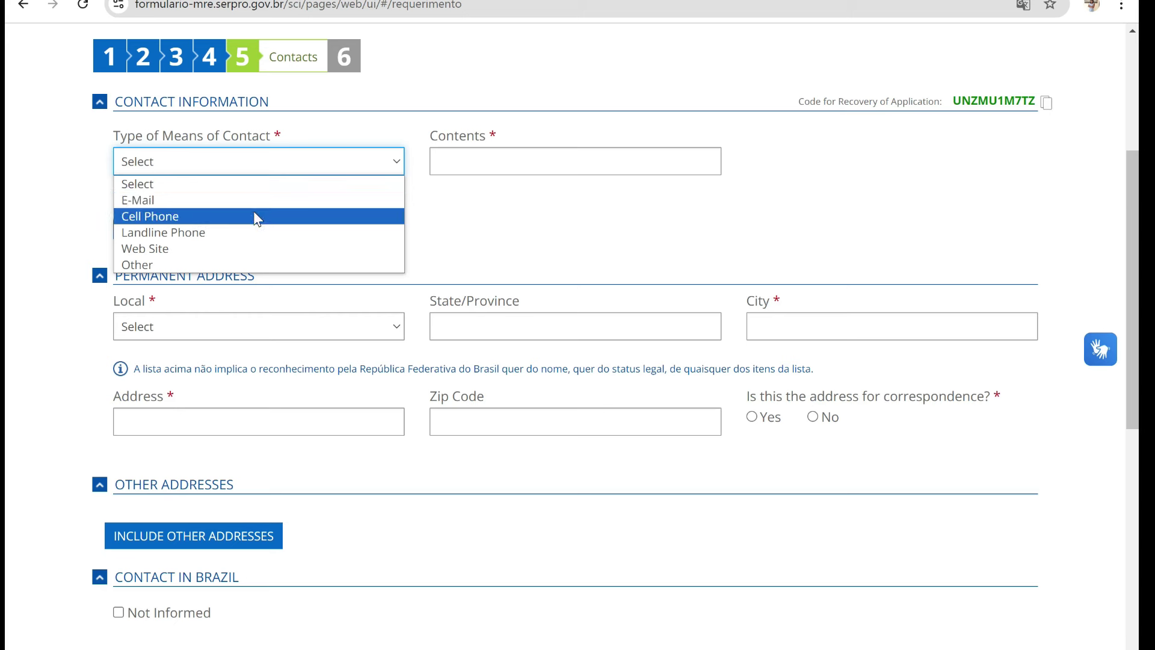
{"action": "left_click", "coordinate": [233, 217]}
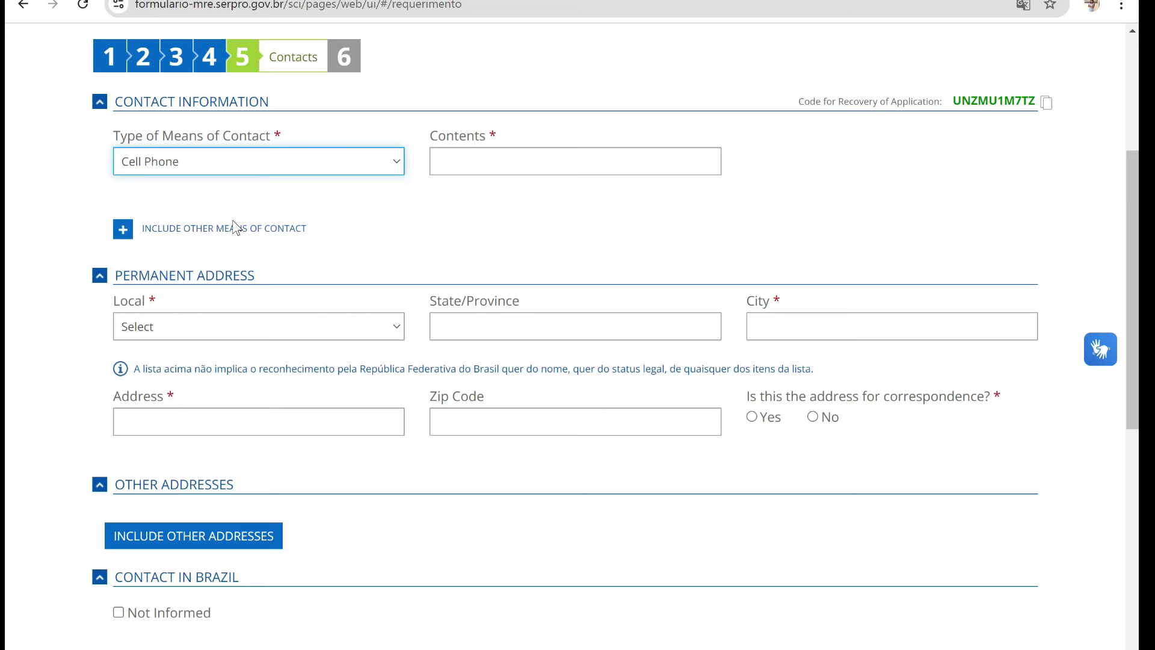
{"action": "left_click", "coordinate": [468, 162]}
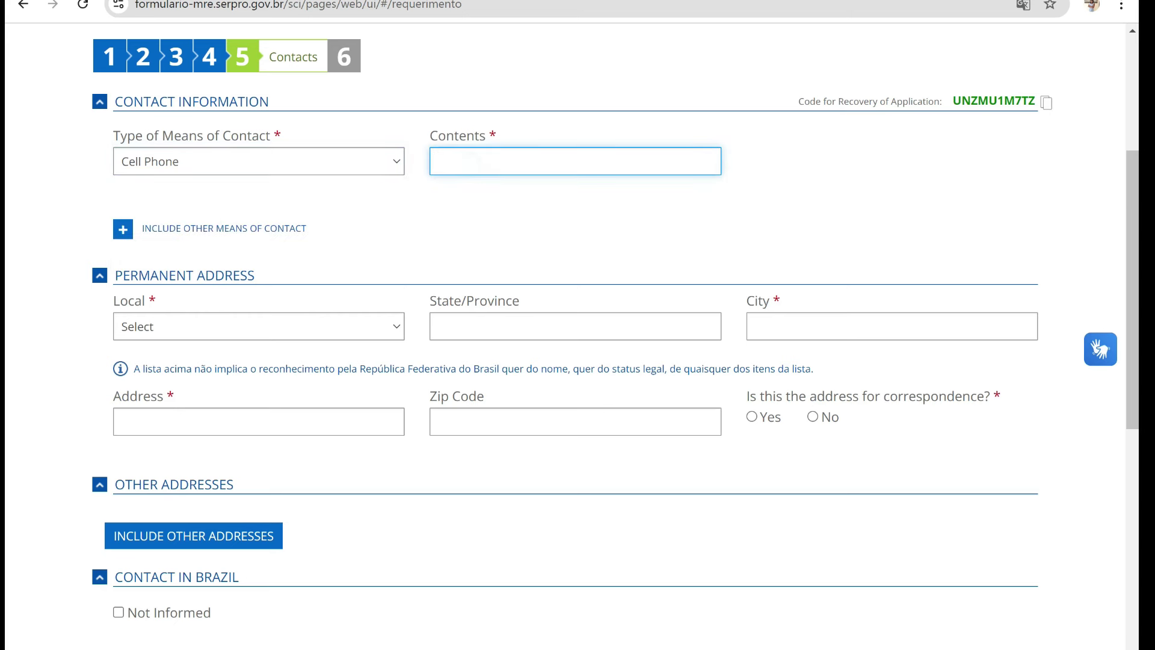
- Set a Cameroon permanent address as correspondence address, mark no Brazil contact, and continue
{"action": "left_click", "coordinate": [237, 335]}
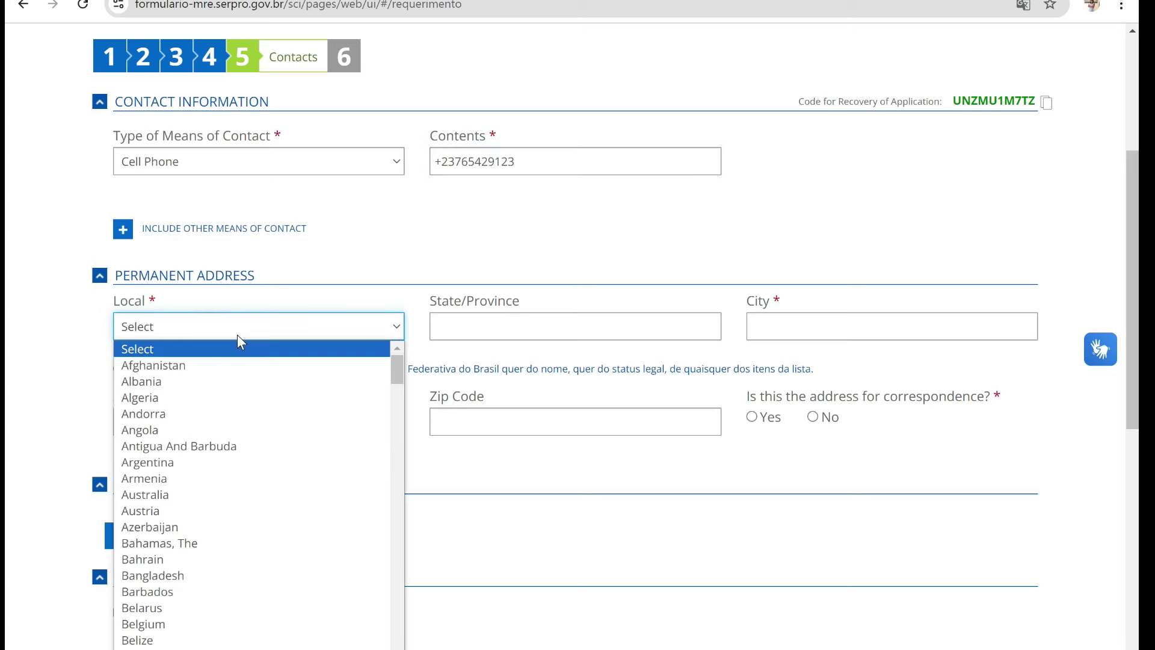
{"action": "left_click_drag", "start_coordinate": [396, 374], "coordinate": [409, 421]}
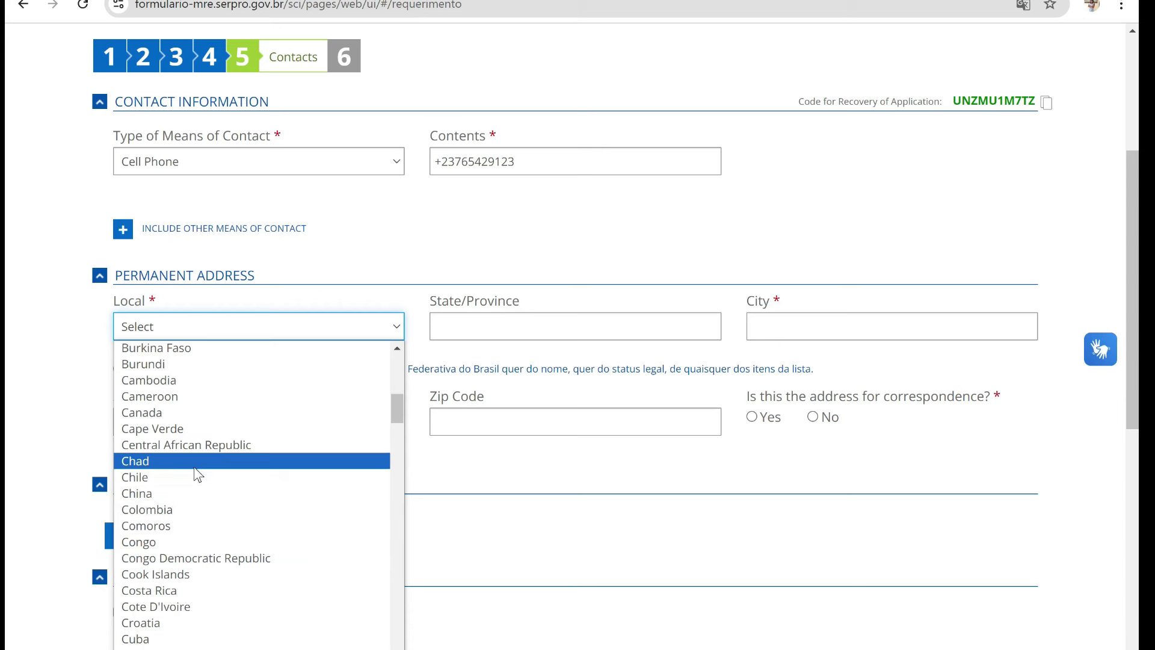
{"action": "left_click", "coordinate": [209, 398]}
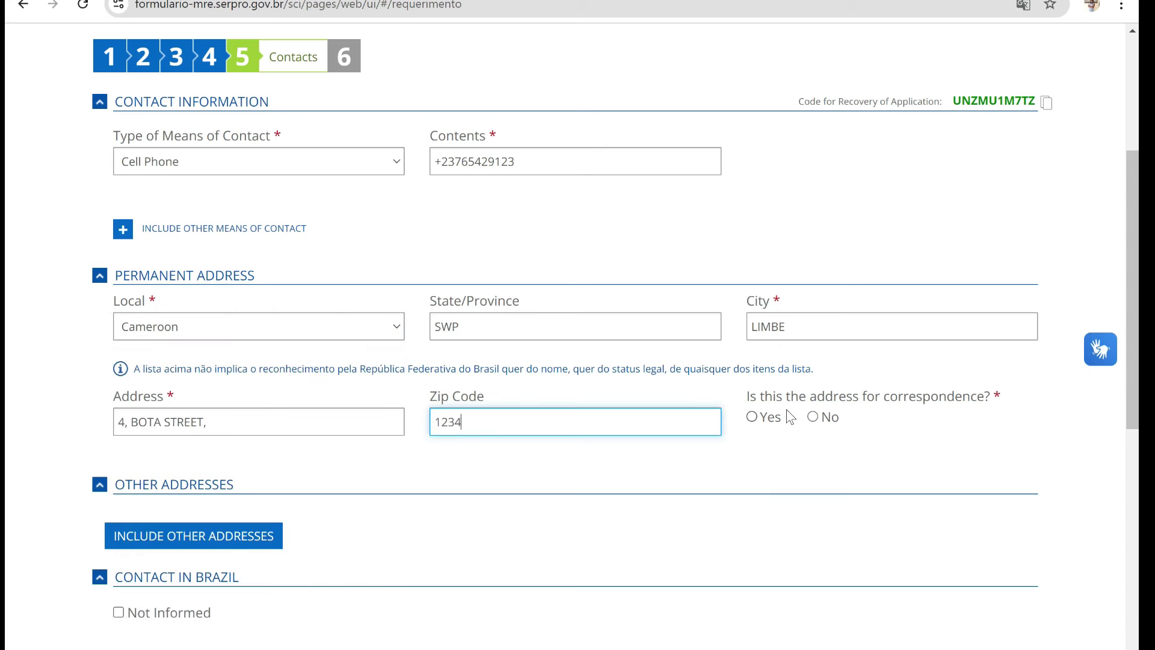
{"action": "left_click", "coordinate": [752, 418]}
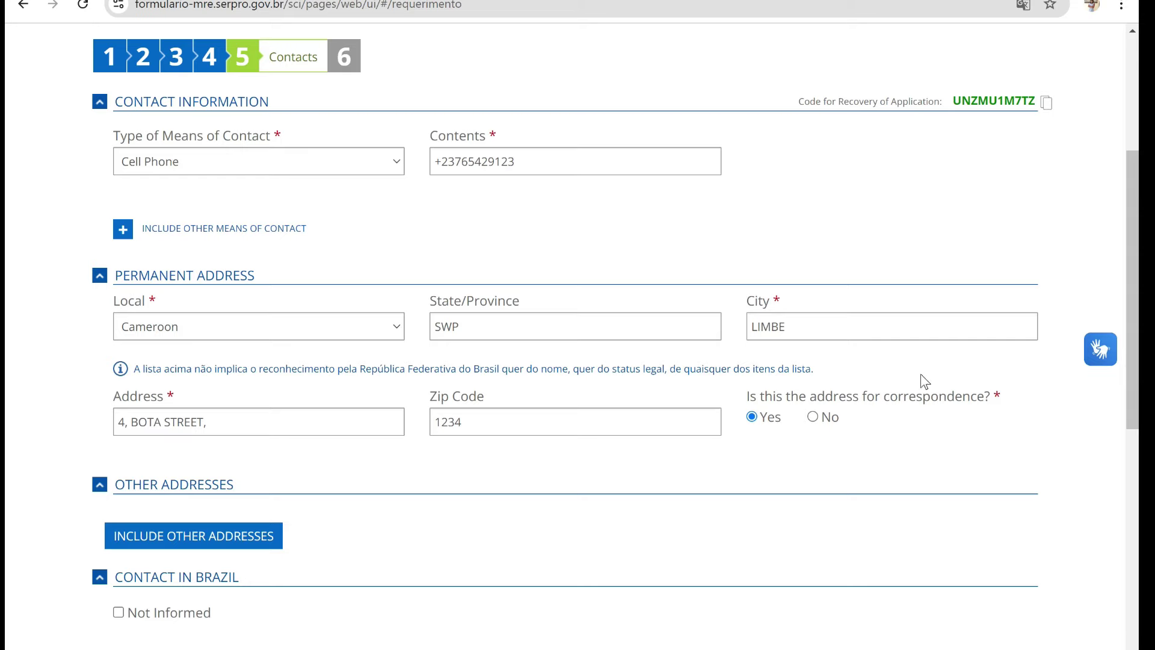
{"action": "scroll", "coordinate": [8, 301], "scroll_direction": "down", "scroll_amount": 7}
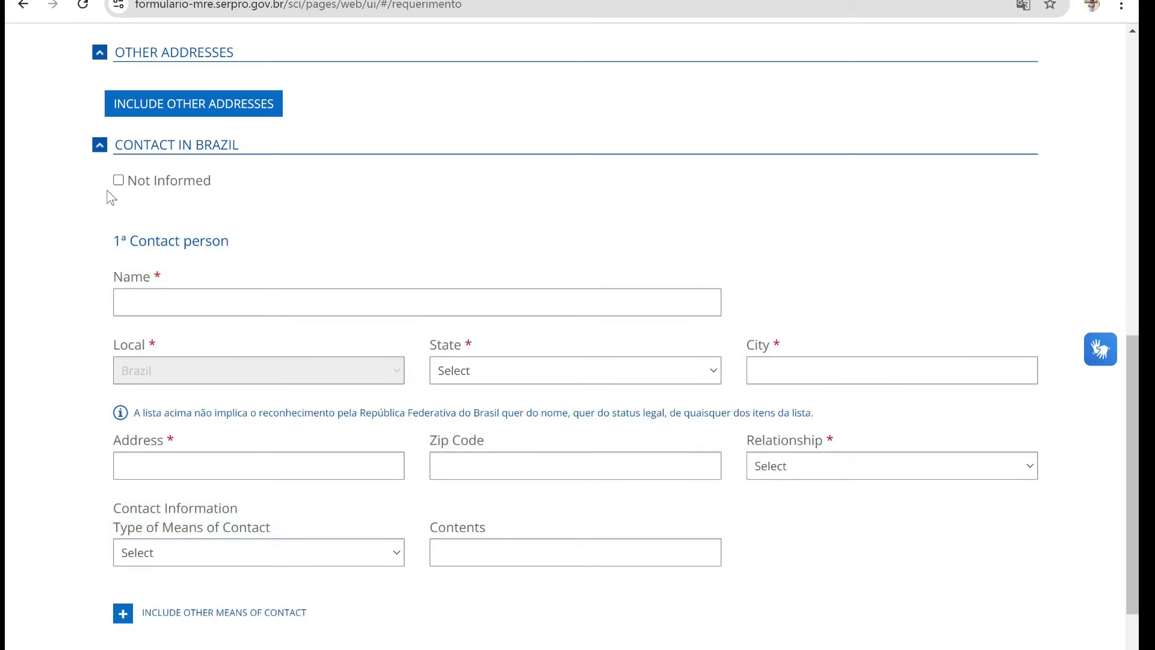
{"action": "left_click", "coordinate": [118, 180]}
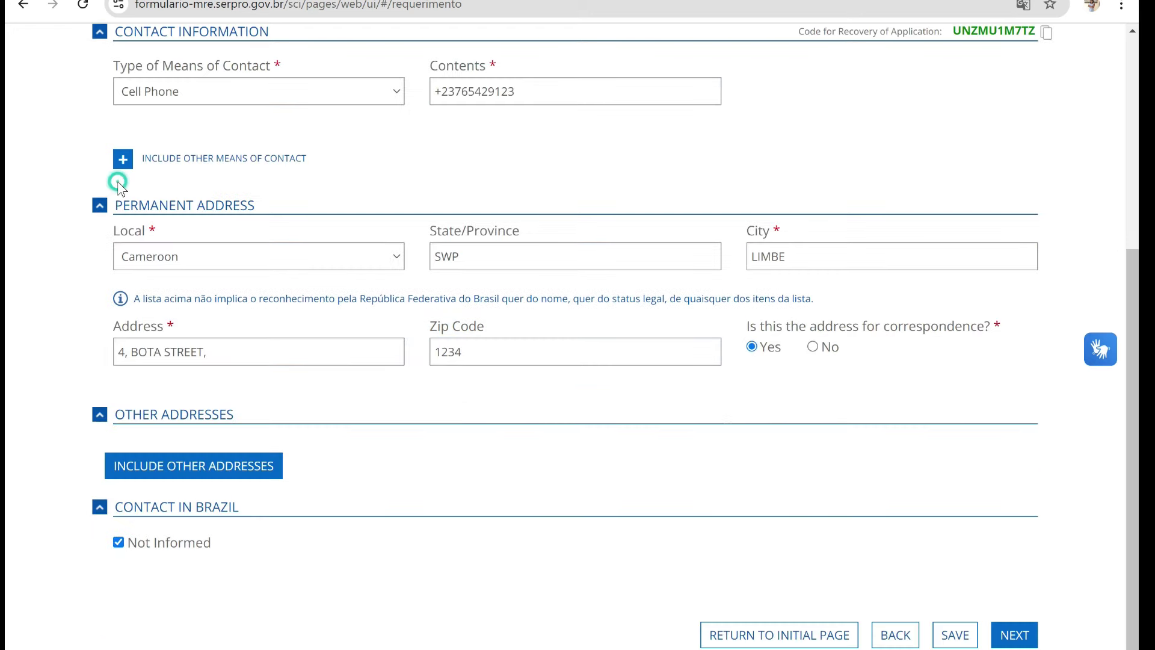
{"action": "left_click", "coordinate": [1013, 635]}
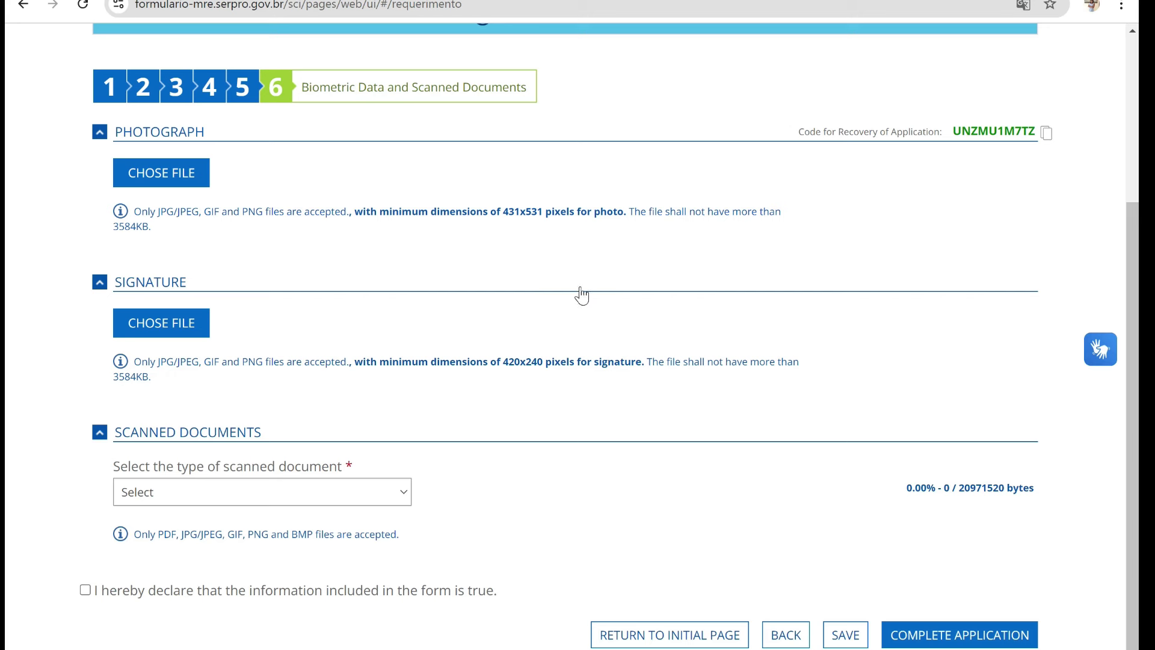
- Upload the applicant's photo from Downloads, cropped closely around the face
{"action": "left_click", "coordinate": [163, 182]}
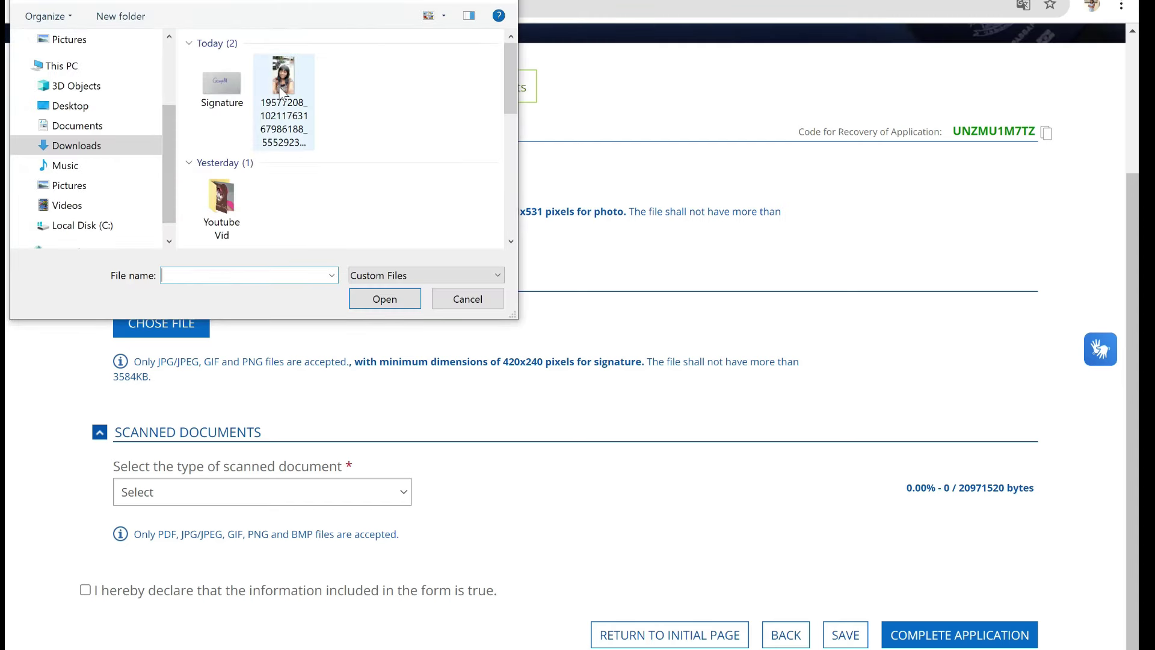
{"action": "left_click", "coordinate": [283, 84]}
{"action": "left_click", "coordinate": [382, 299]}
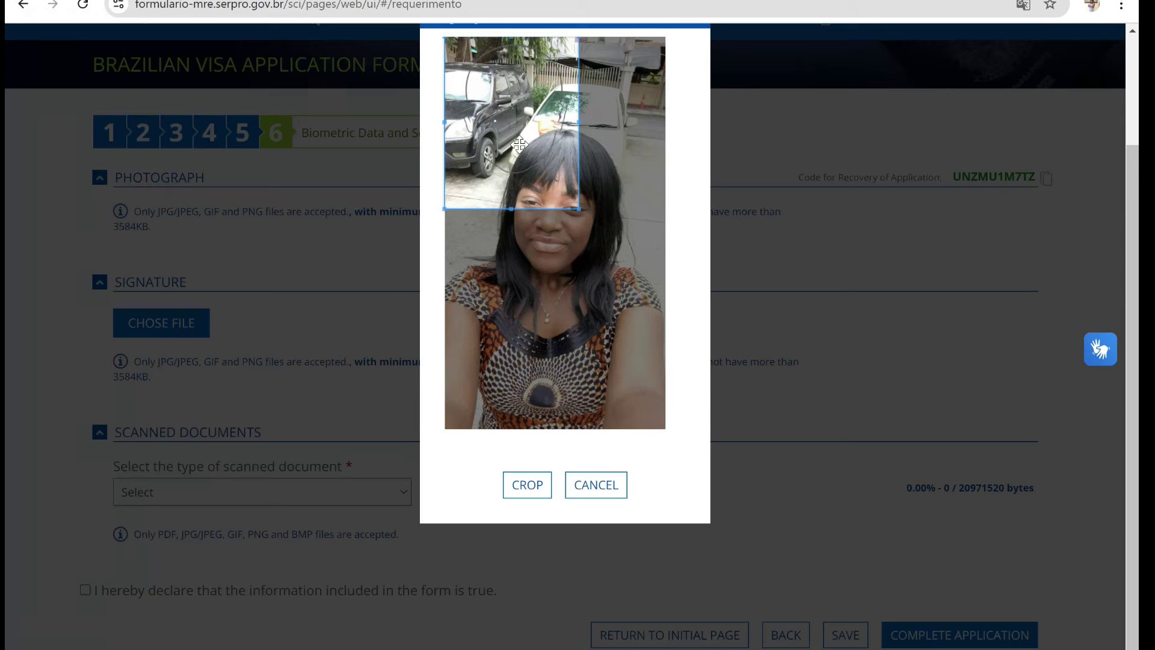
{"action": "left_click_drag", "start_coordinate": [510, 141], "coordinate": [524, 236]}
{"action": "left_click_drag", "start_coordinate": [533, 234], "coordinate": [528, 234]}
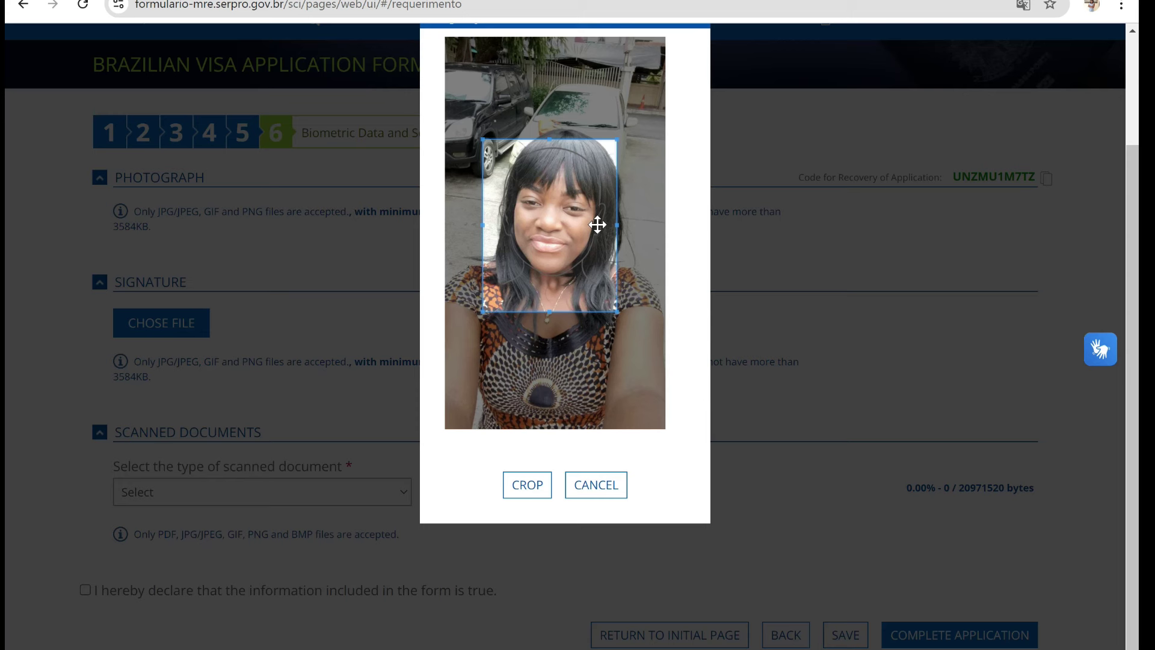
{"action": "left_click_drag", "start_coordinate": [583, 236], "coordinate": [585, 230]}
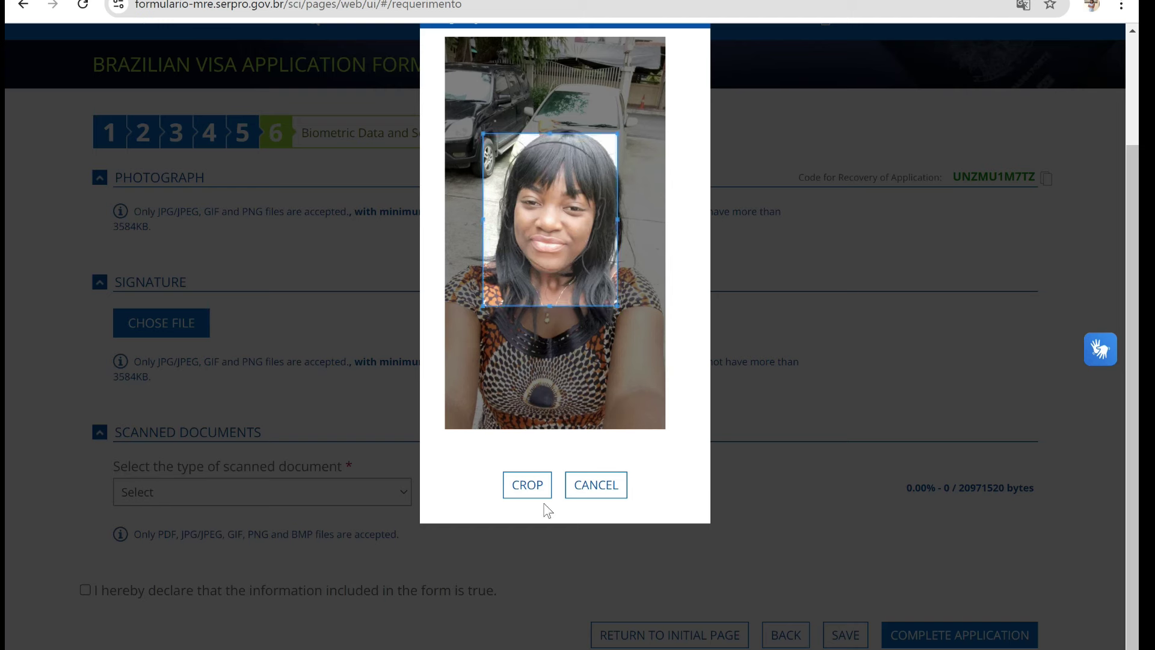
{"action": "left_click", "coordinate": [526, 496]}
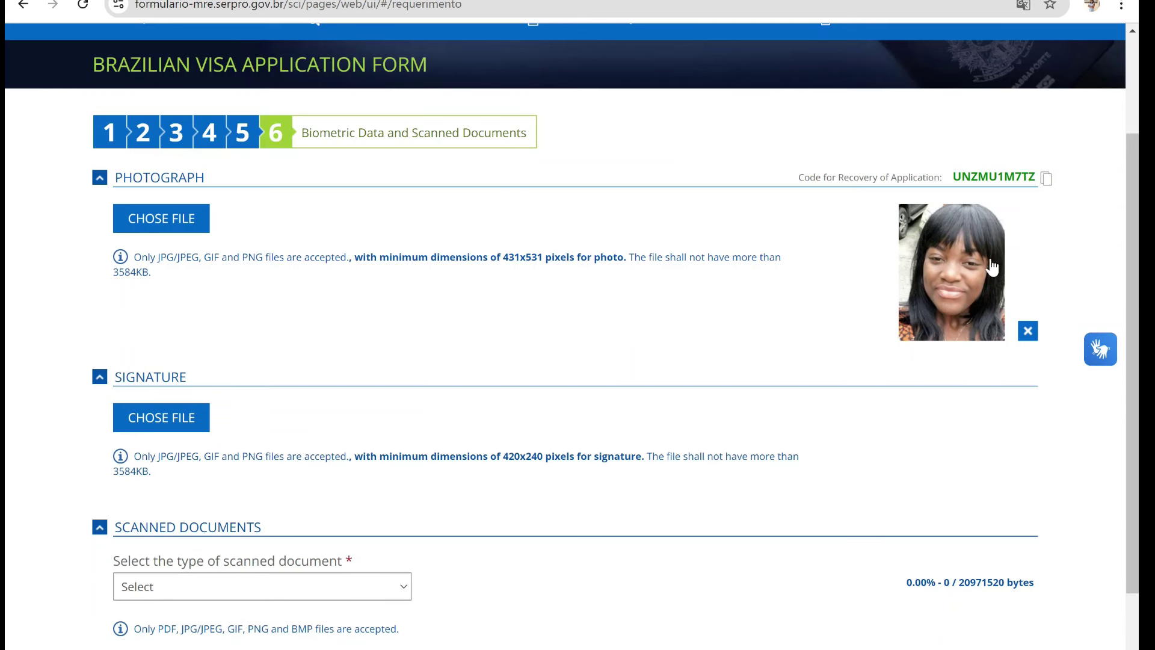
- Attach the Signature image from Downloads, cropped tightly around the handwritten signature
{"action": "left_click", "coordinate": [160, 415]}
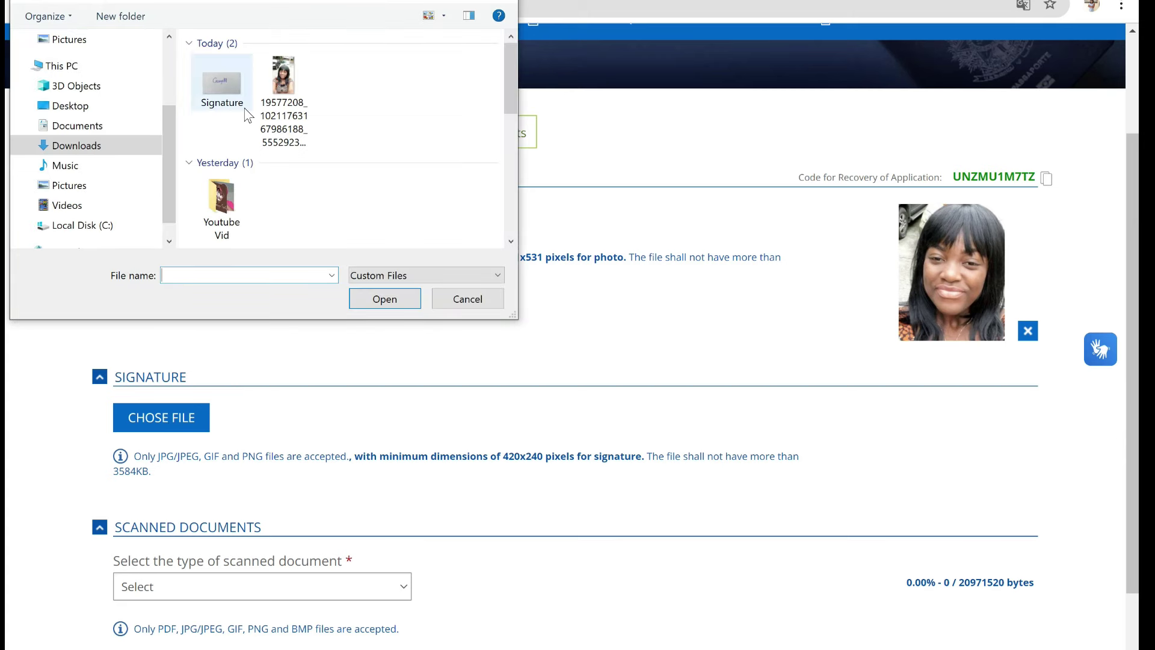
{"action": "left_click", "coordinate": [216, 82]}
{"action": "left_click", "coordinate": [377, 297]}
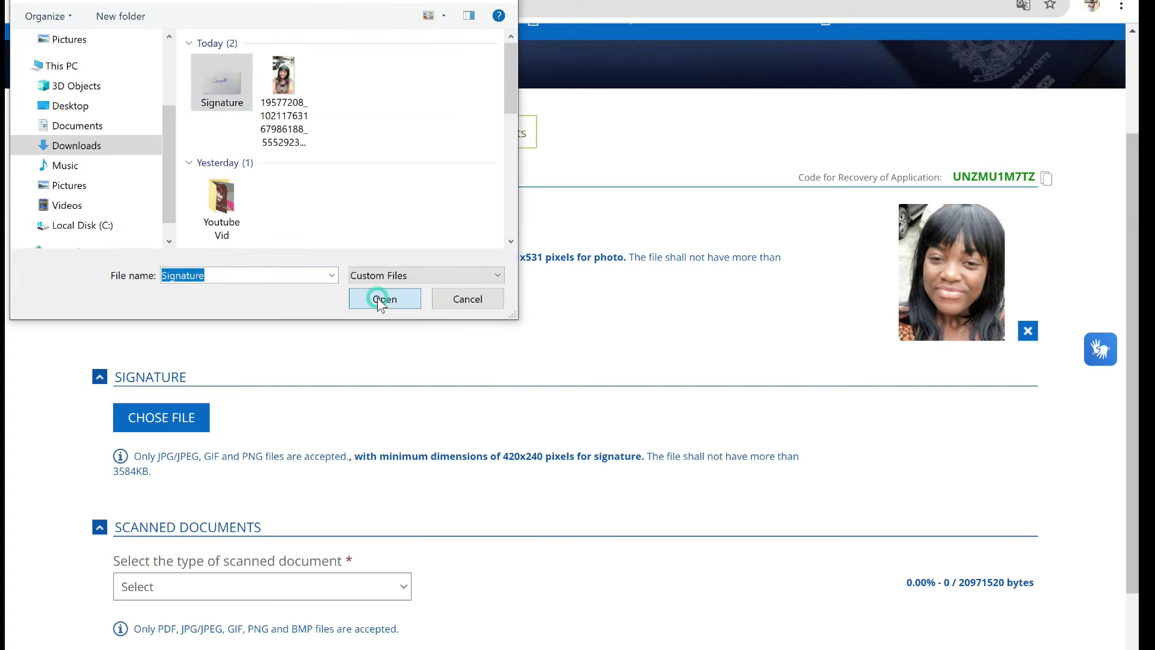
{"action": "left_click_drag", "start_coordinate": [407, 129], "coordinate": [592, 212]}
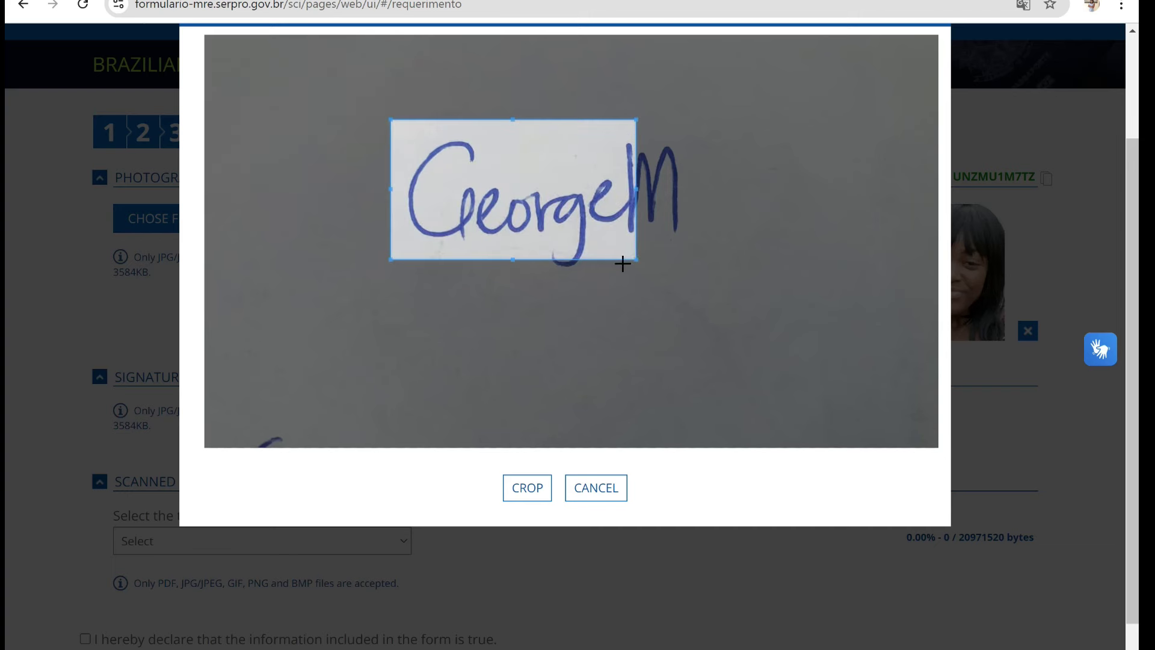
{"action": "left_click_drag", "start_coordinate": [636, 264], "coordinate": [716, 324]}
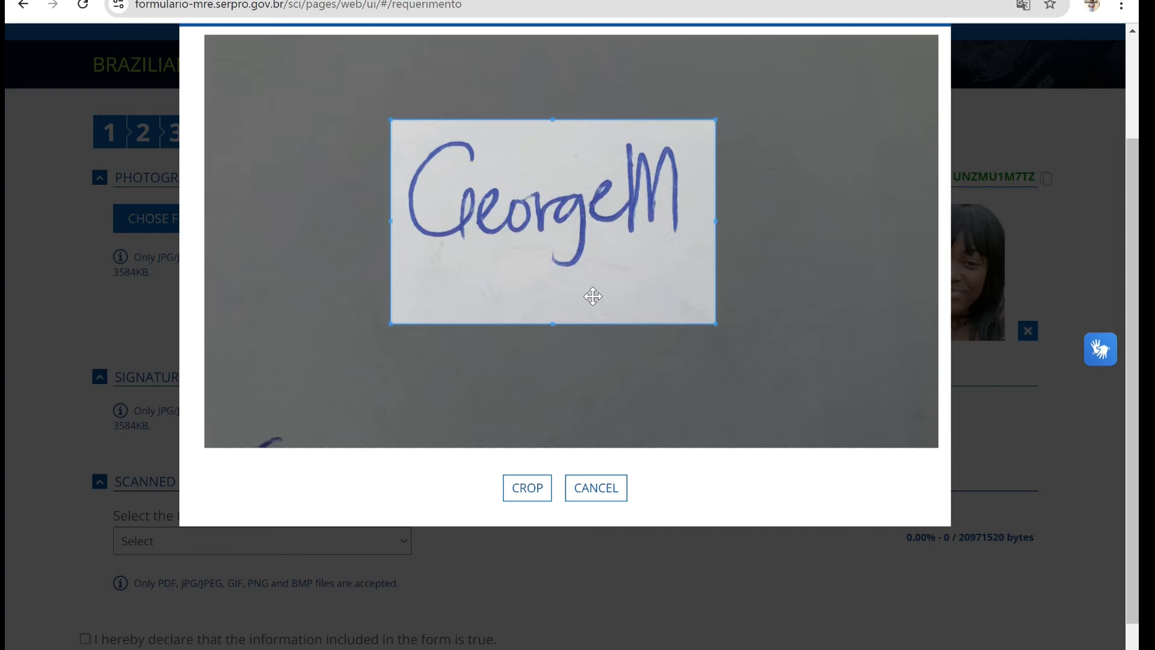
{"action": "mouse_move", "coordinate": [590, 297]}
{"action": "left_mouse_down"}
{"action": "mouse_move", "coordinate": [587, 263]}
{"action": "mouse_move", "coordinate": [593, 270]}
{"action": "left_mouse_up"}
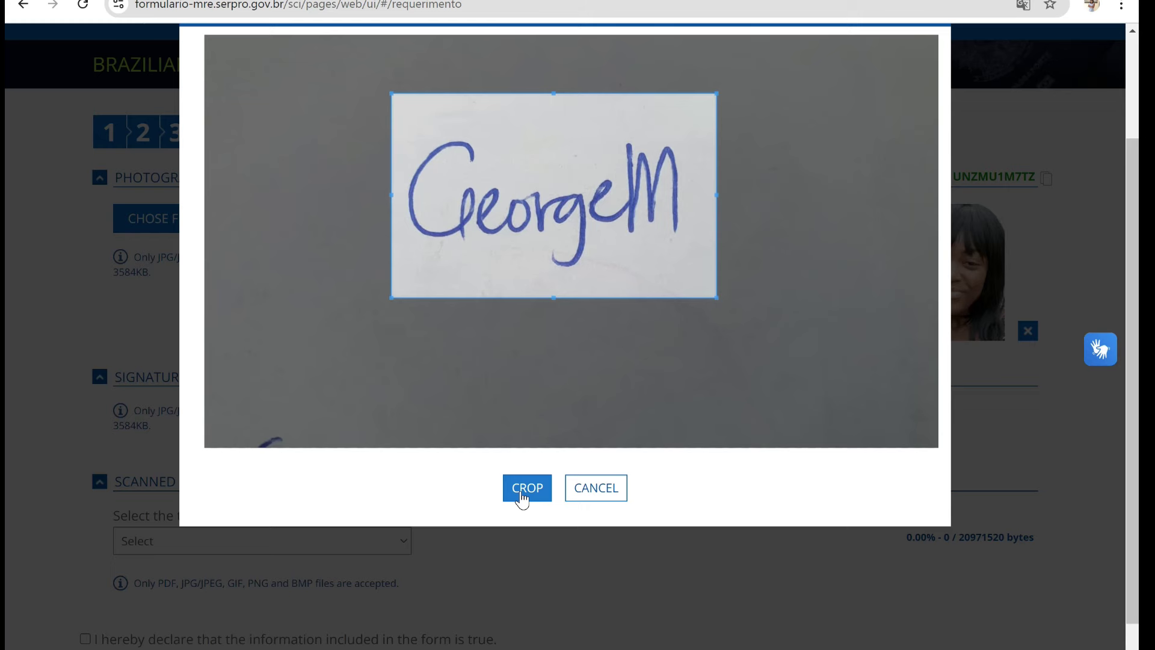
{"action": "left_click", "coordinate": [527, 488]}
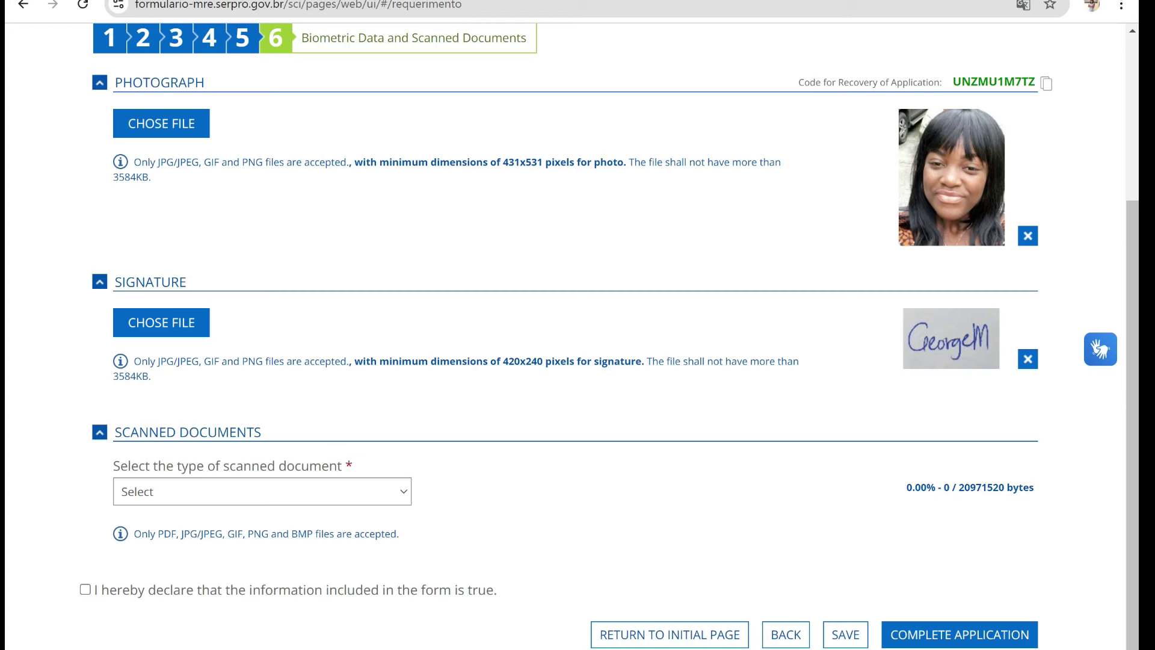
- Upload the Passport Page PDF as type Other, described as PASSPORT PAGE
{"action": "left_click", "coordinate": [402, 499]}
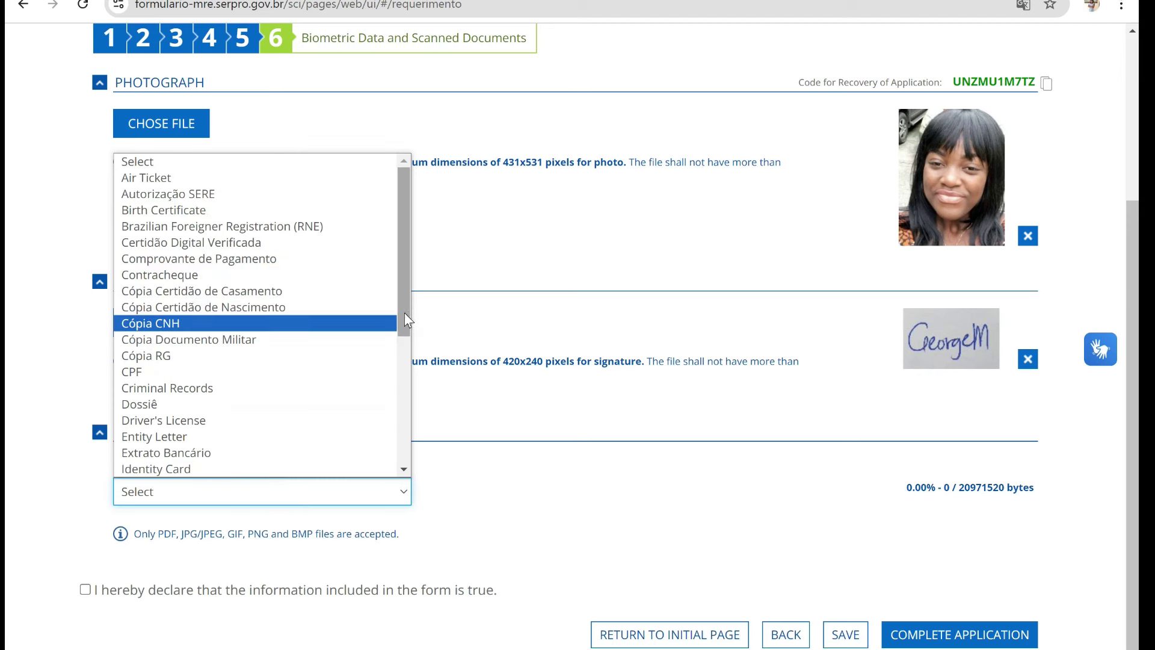
{"action": "left_click_drag", "start_coordinate": [404, 314], "coordinate": [174, 435]}
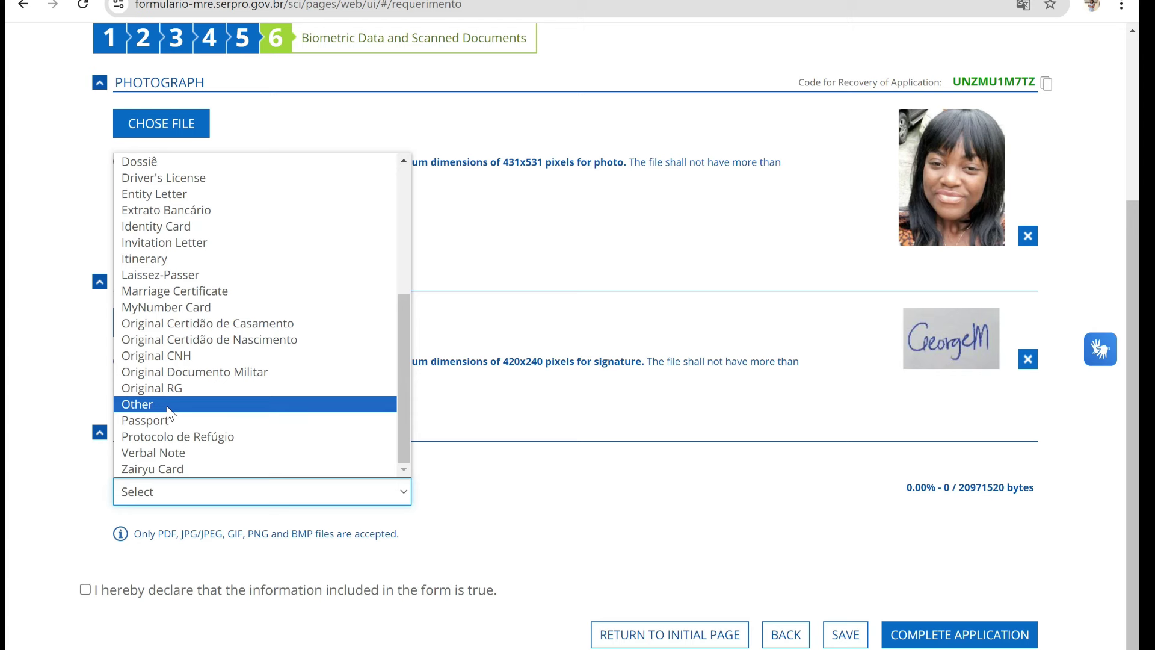
{"action": "left_click", "coordinate": [168, 408]}
{"action": "left_click", "coordinate": [204, 551]}
{"action": "type", "text": "PA"}
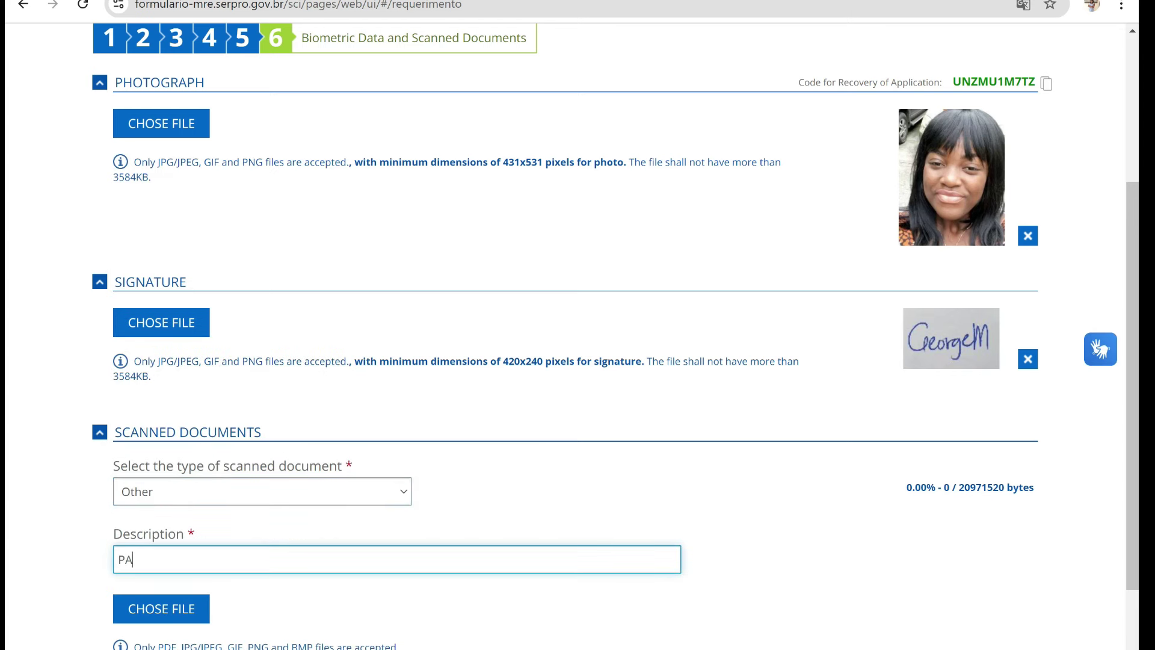
{"action": "type", "text": "SSPORT PAGE"}
{"action": "left_click", "coordinate": [175, 625]}
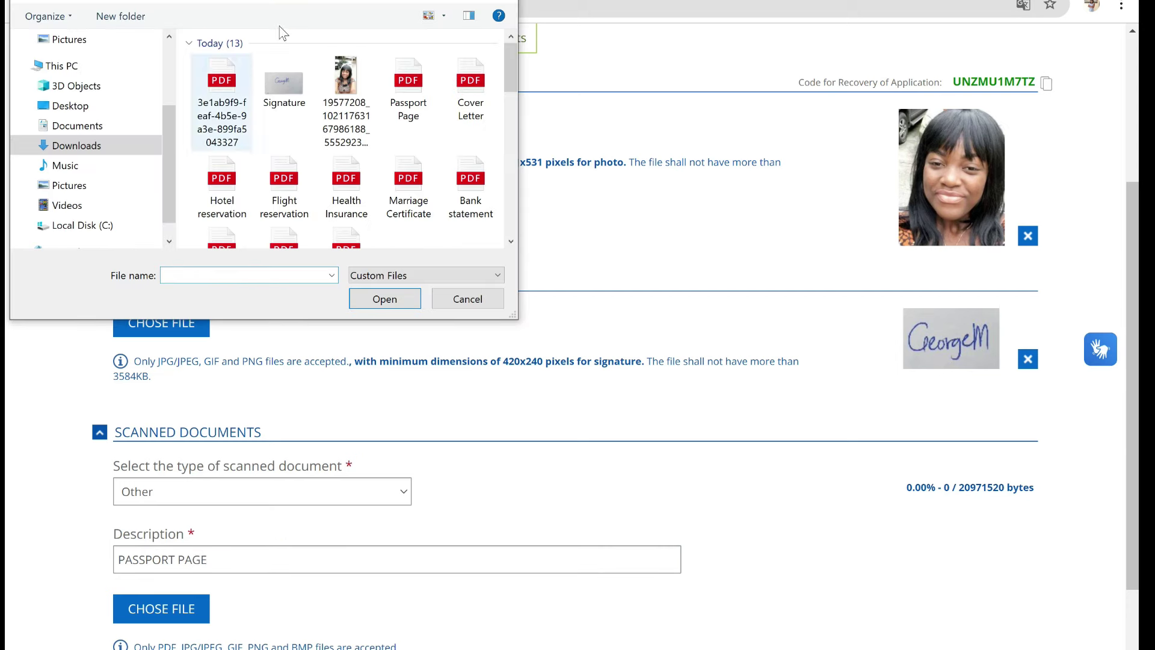
{"action": "left_click", "coordinate": [411, 96]}
{"action": "left_click", "coordinate": [388, 301]}
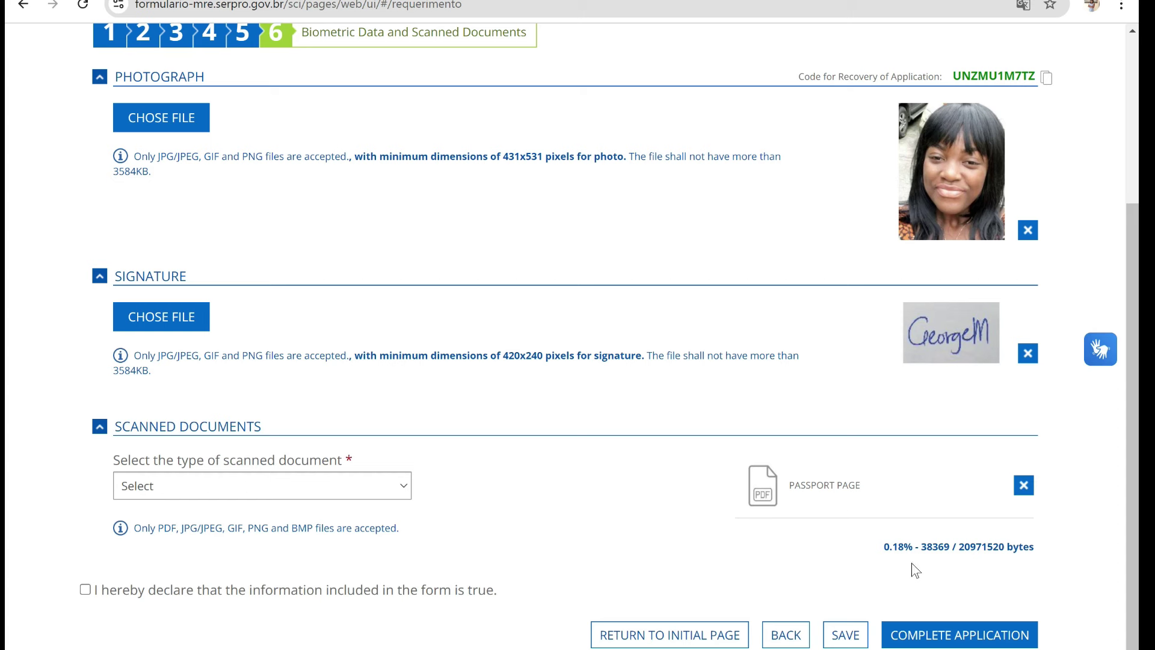
- Add a document of type Other with the description COVER LETTER
{"action": "left_click", "coordinate": [359, 497]}
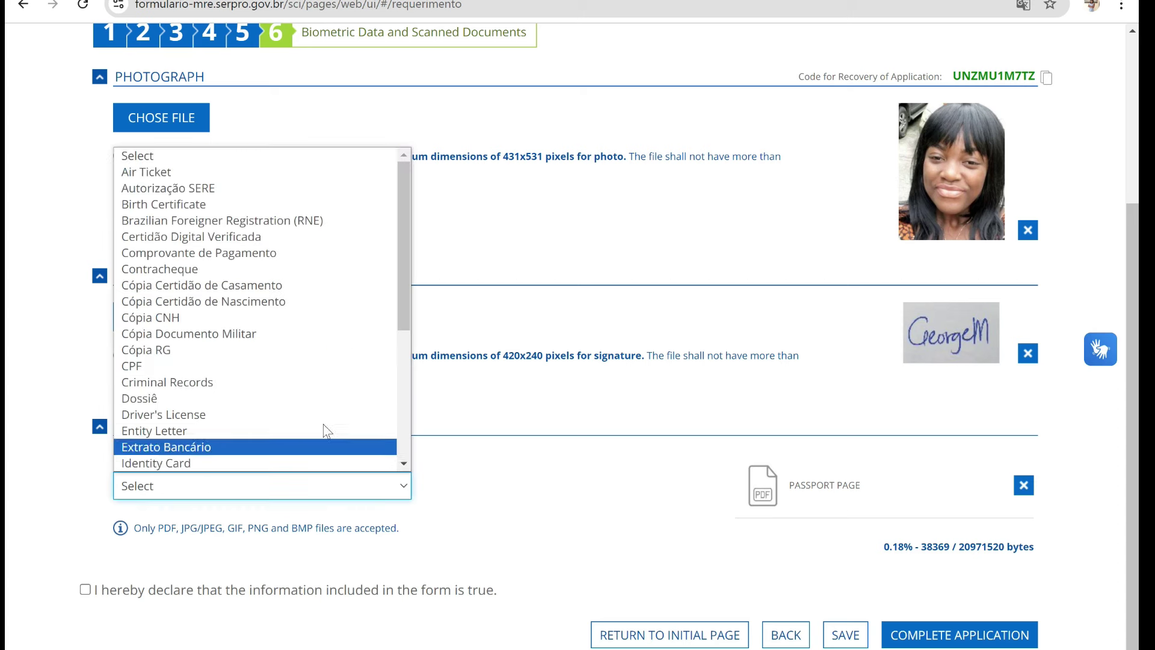
{"action": "left_click_drag", "start_coordinate": [401, 314], "coordinate": [395, 496]}
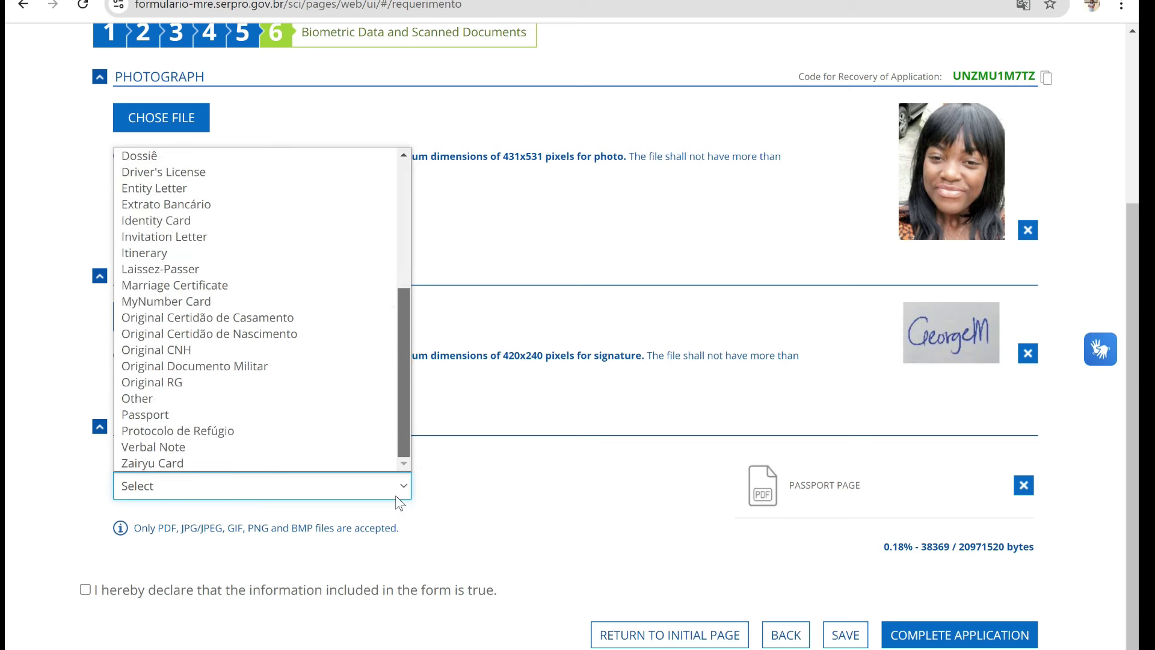
{"action": "left_click", "coordinate": [286, 402]}
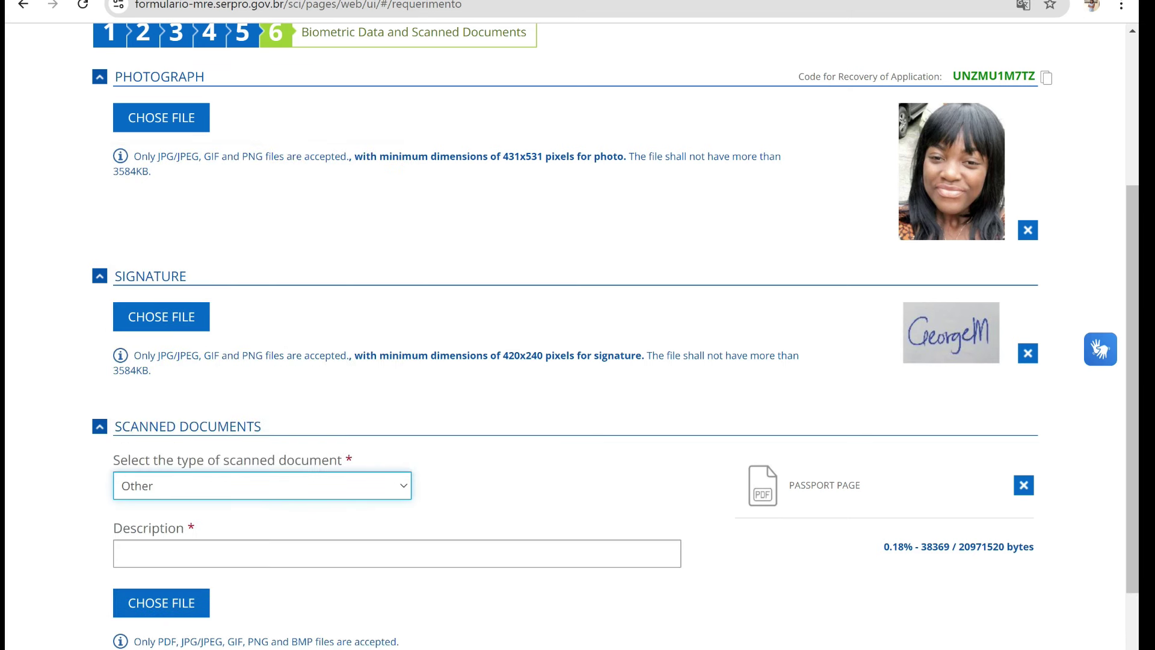
{"action": "left_click", "coordinate": [287, 552]}
{"action": "type", "text": "COVER "}
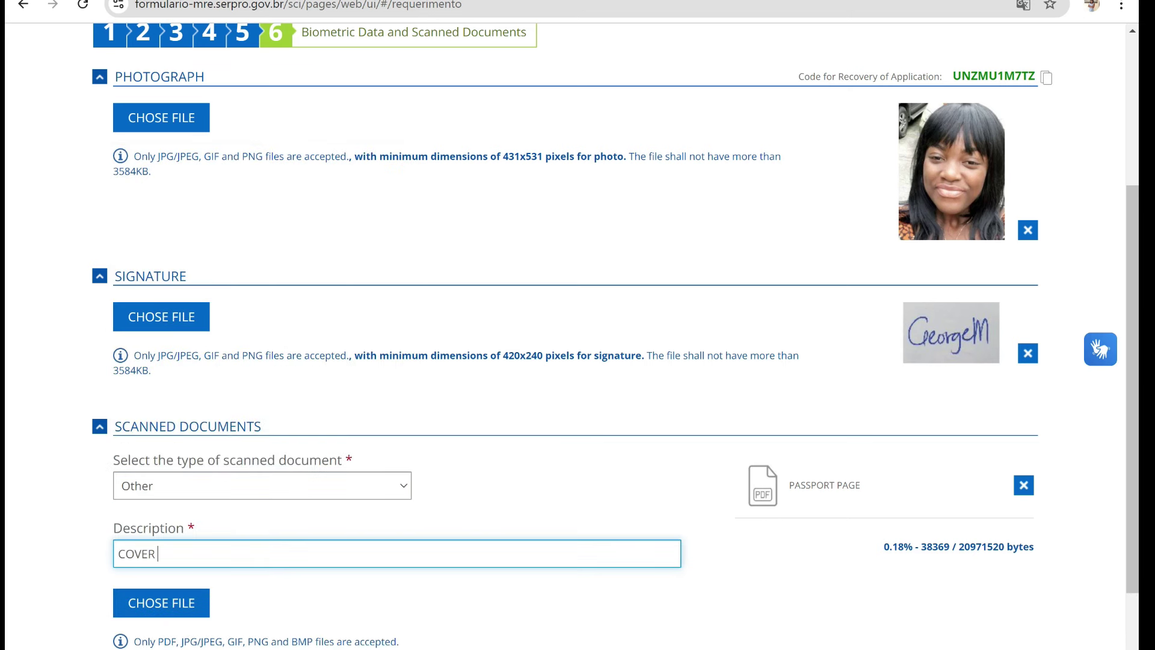
{"action": "type", "text": "LETTER"}
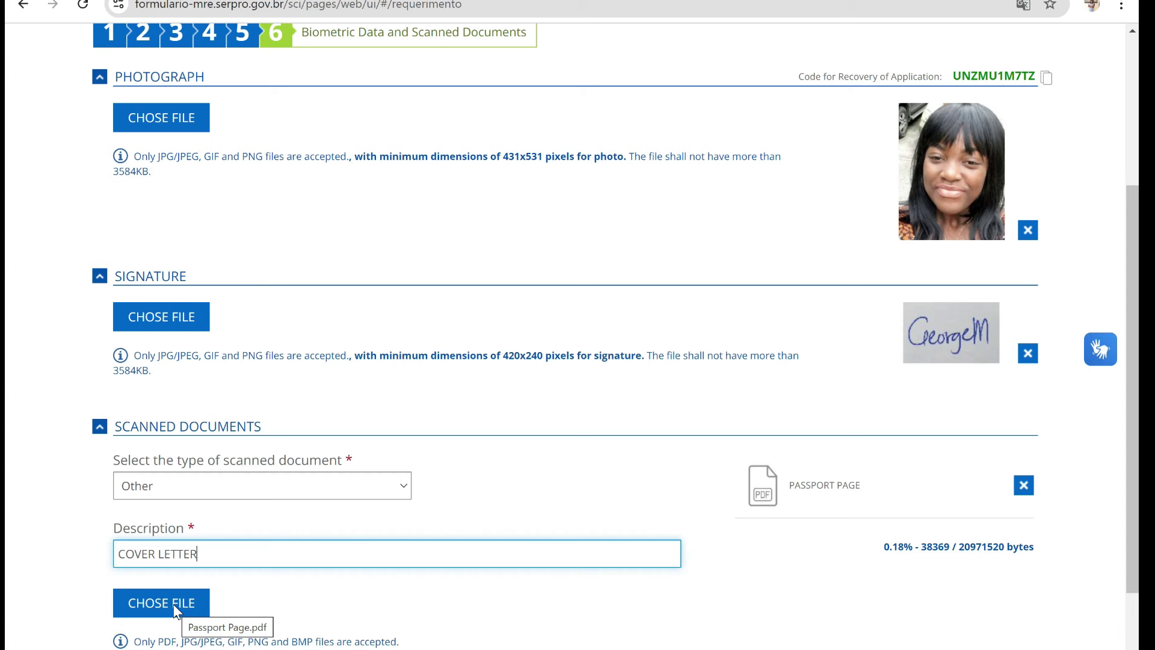
- Upload the Hotel reservation PDF described as HOTEL RESERVATION
{"action": "left_click", "coordinate": [361, 485]}
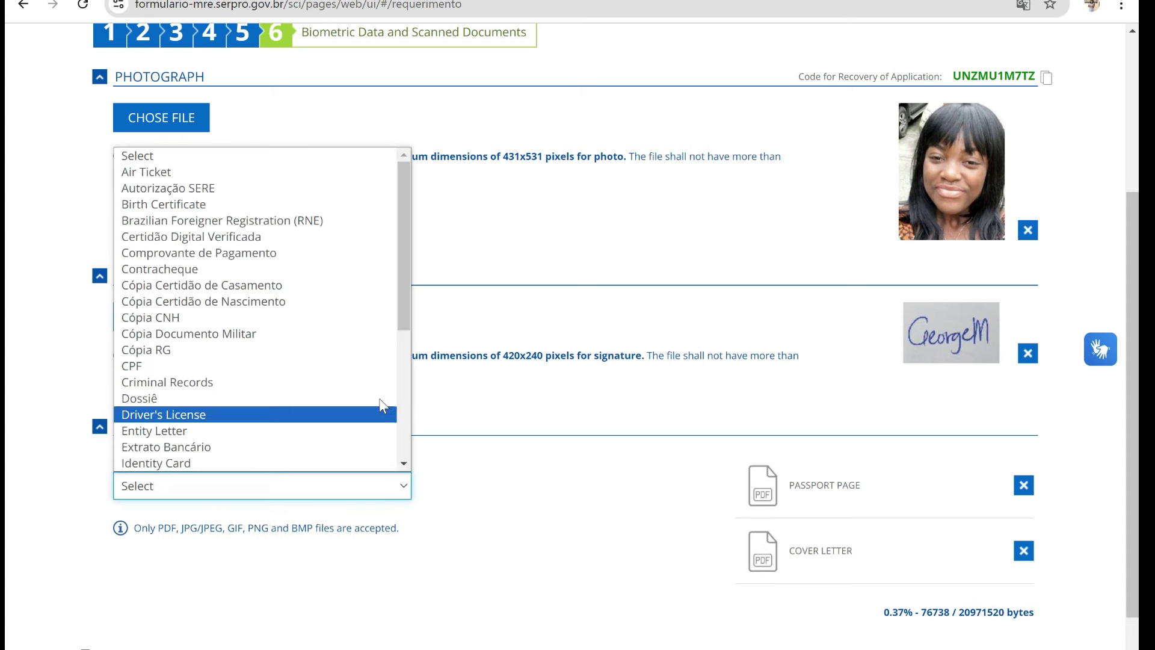
{"action": "type", "text": "HOTEL R"}
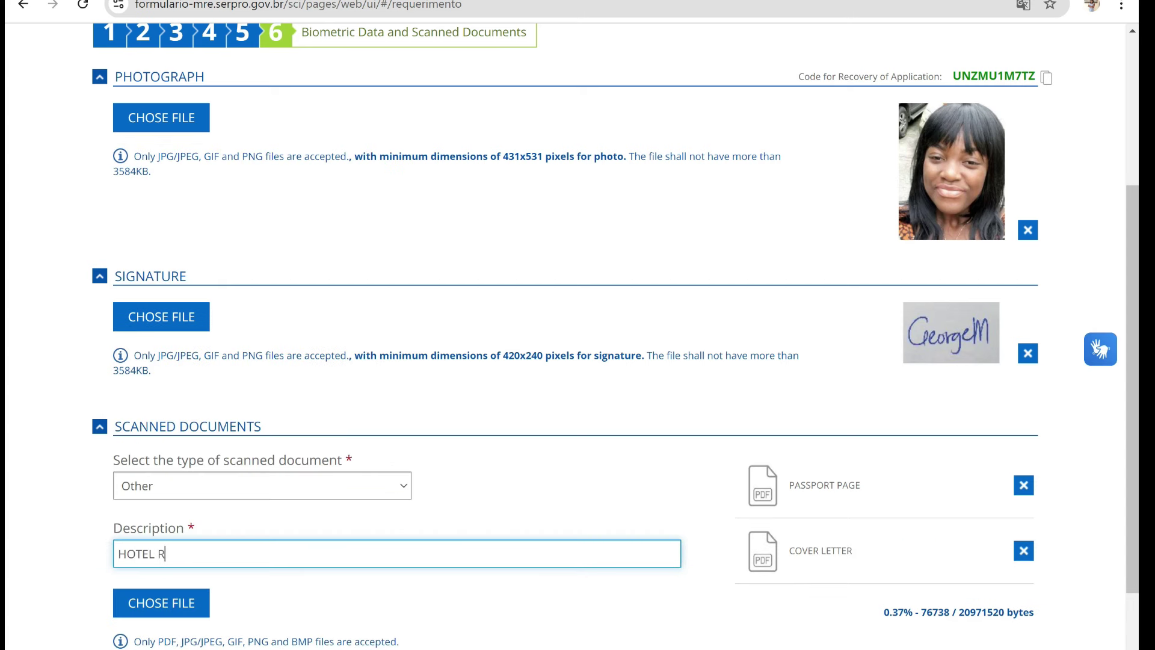
{"action": "type", "text": "ESERVATION"}
{"action": "left_click", "coordinate": [175, 603]}
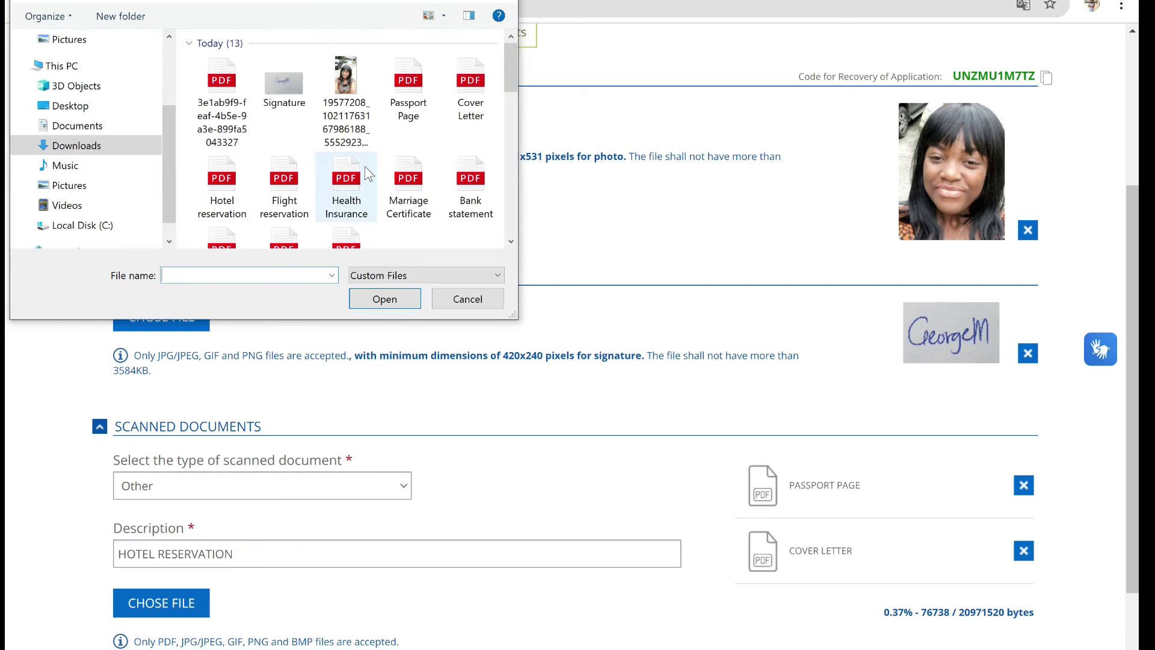
{"action": "left_click", "coordinate": [211, 196]}
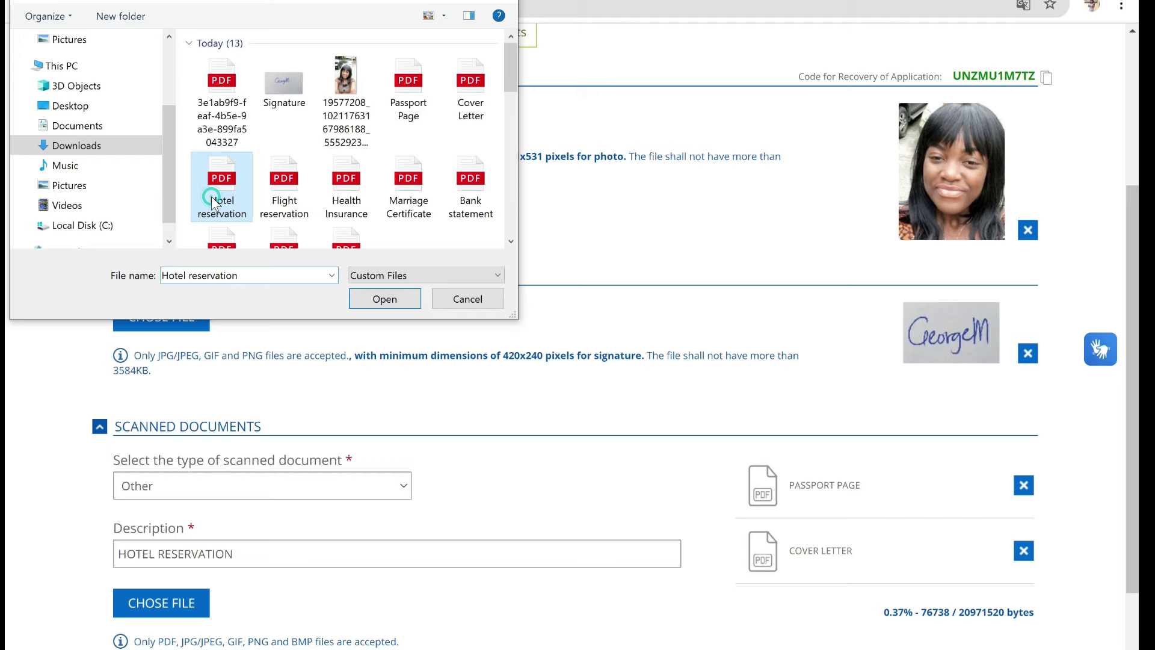
{"action": "left_click", "coordinate": [398, 300]}
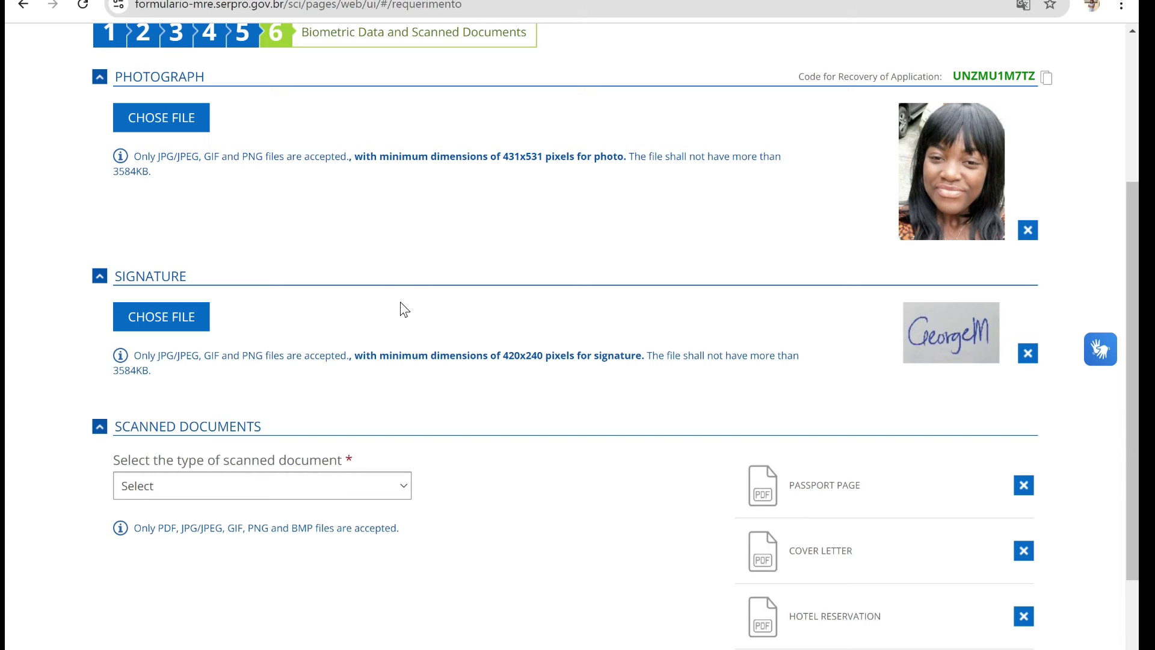
- Upload the invitation letter PDF as type Other, described as INVITATION LETTER
{"action": "scroll", "coordinate": [404, 309], "scroll_direction": "down", "scroll_amount": 2}
{"action": "left_click", "coordinate": [391, 355]}
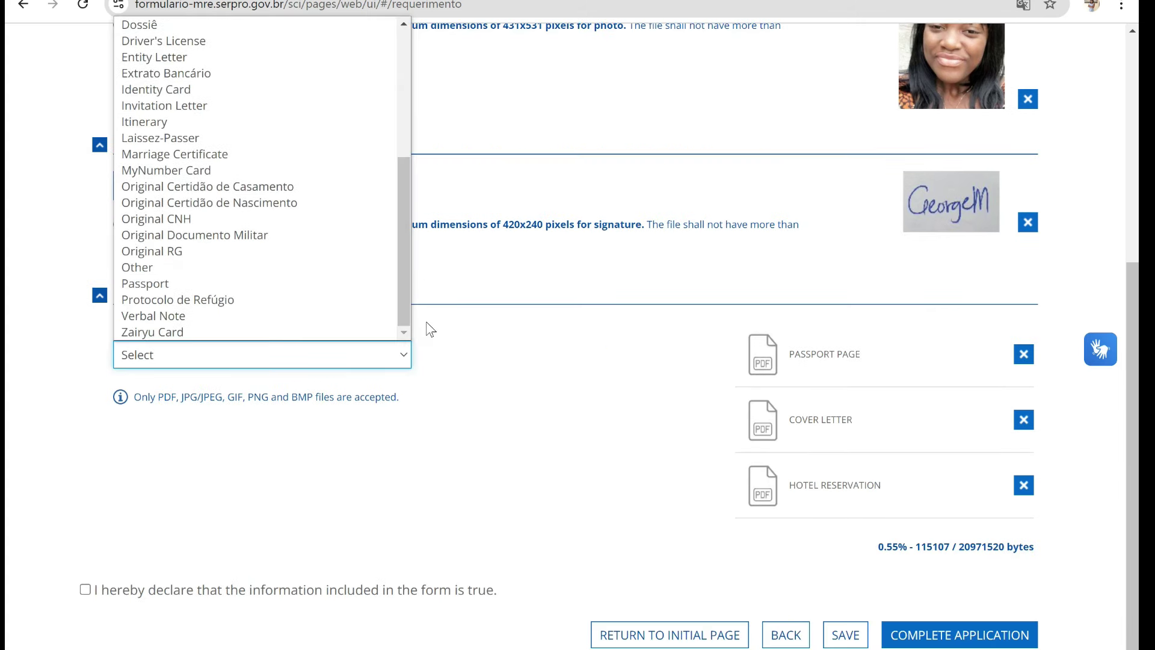
{"action": "left_click", "coordinate": [244, 267]}
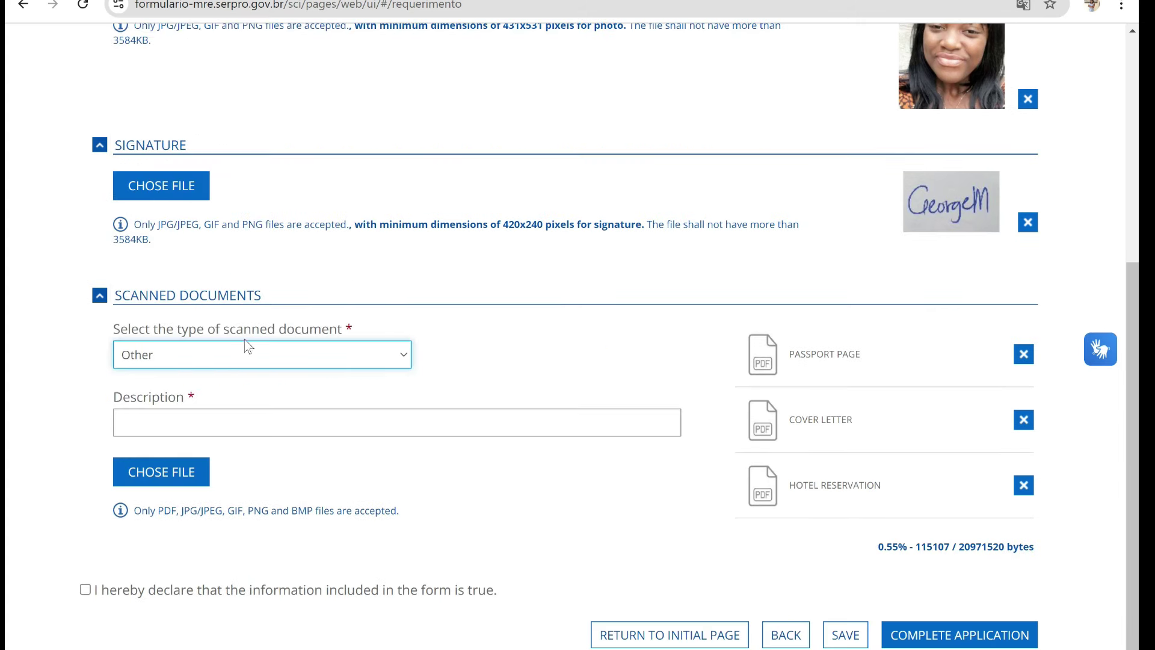
{"action": "key", "text": "Tab"}
{"action": "type", "text": "INVITATION LETTER"}
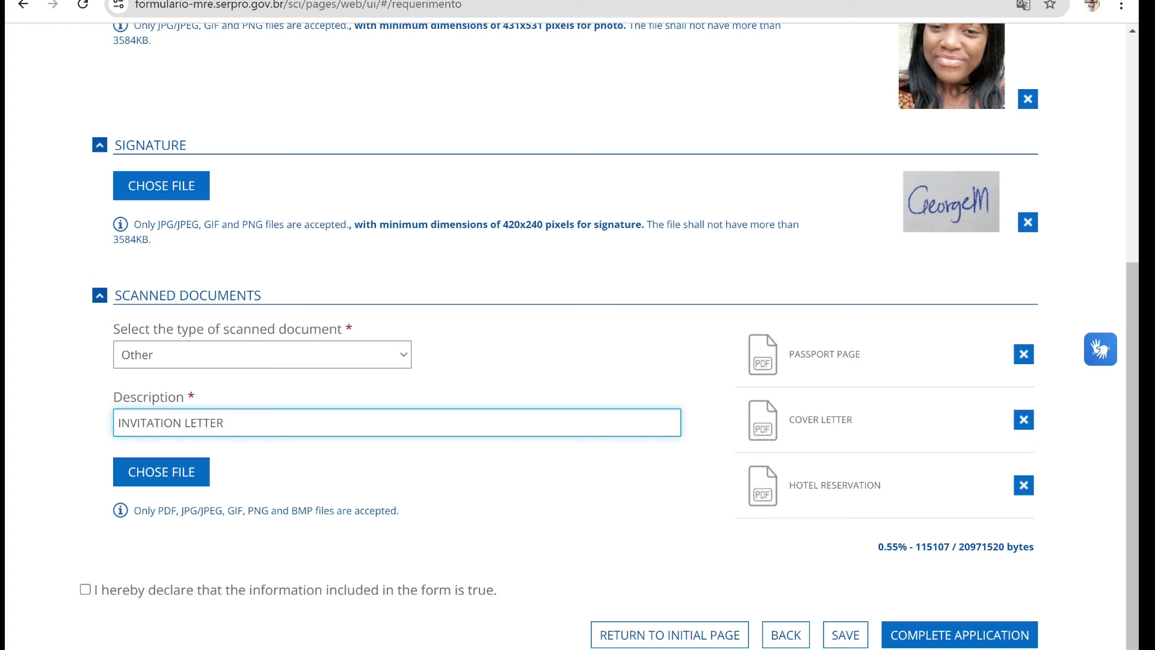
{"action": "left_click", "coordinate": [159, 478]}
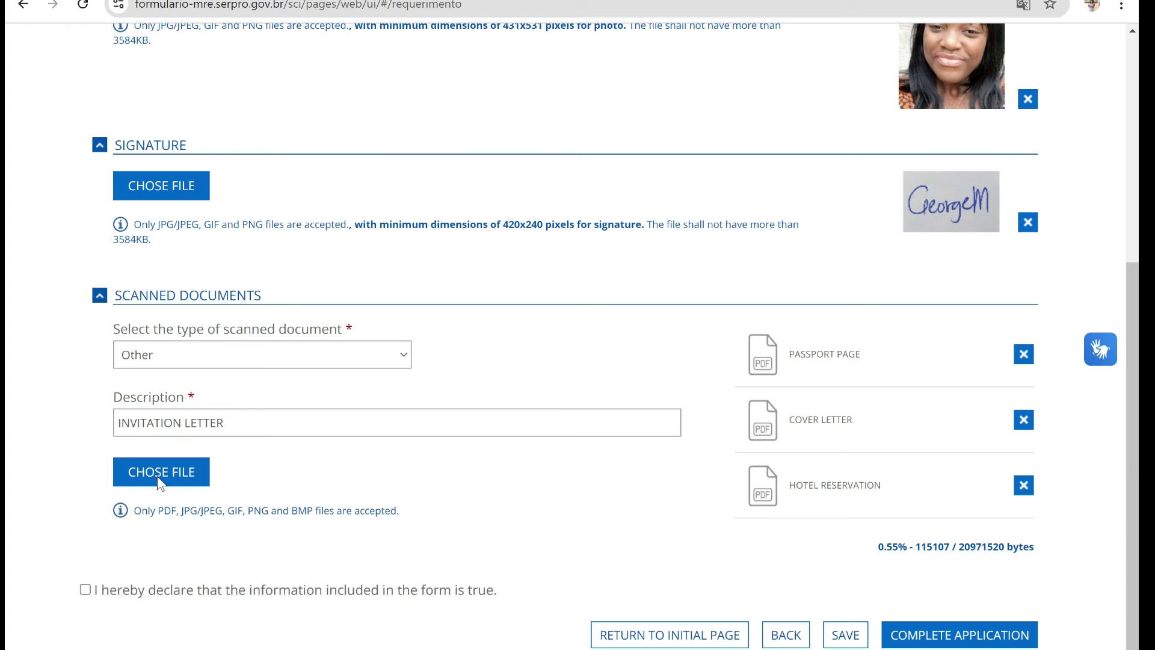
{"action": "double_click", "coordinate": [446, 155]}
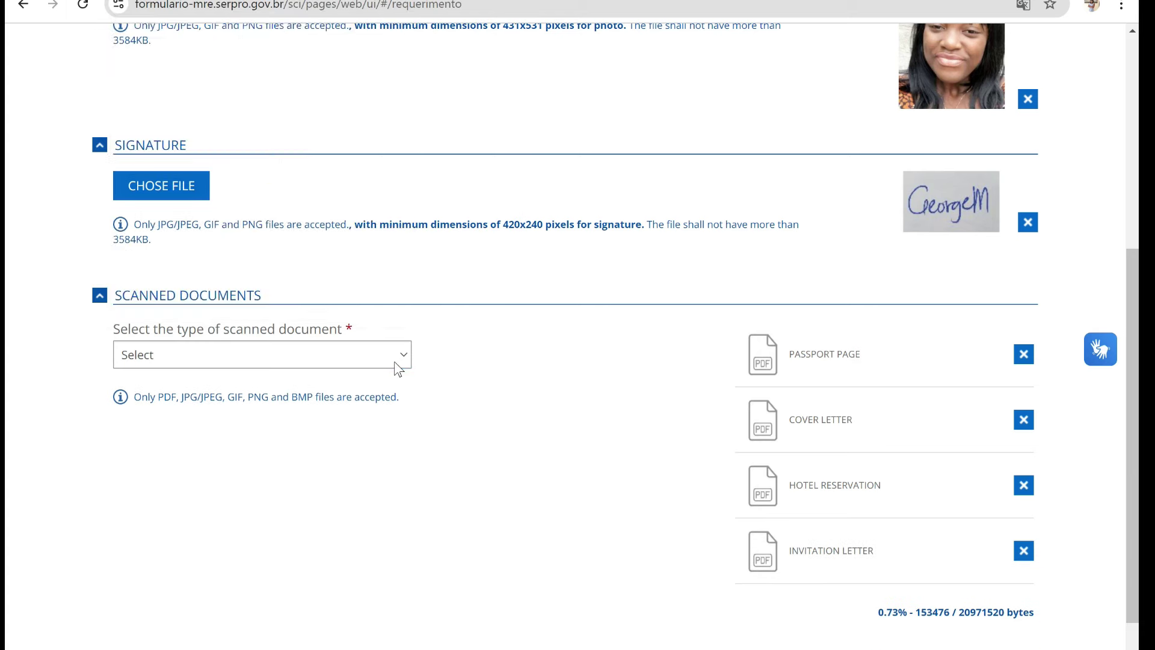
- Upload the Flight reservation PDF as type Other, described as FLIGHT RESERVATION
{"action": "left_click", "coordinate": [397, 355]}
{"action": "left_click_drag", "start_coordinate": [404, 169], "coordinate": [397, 316]}
{"action": "left_click", "coordinate": [232, 265]}
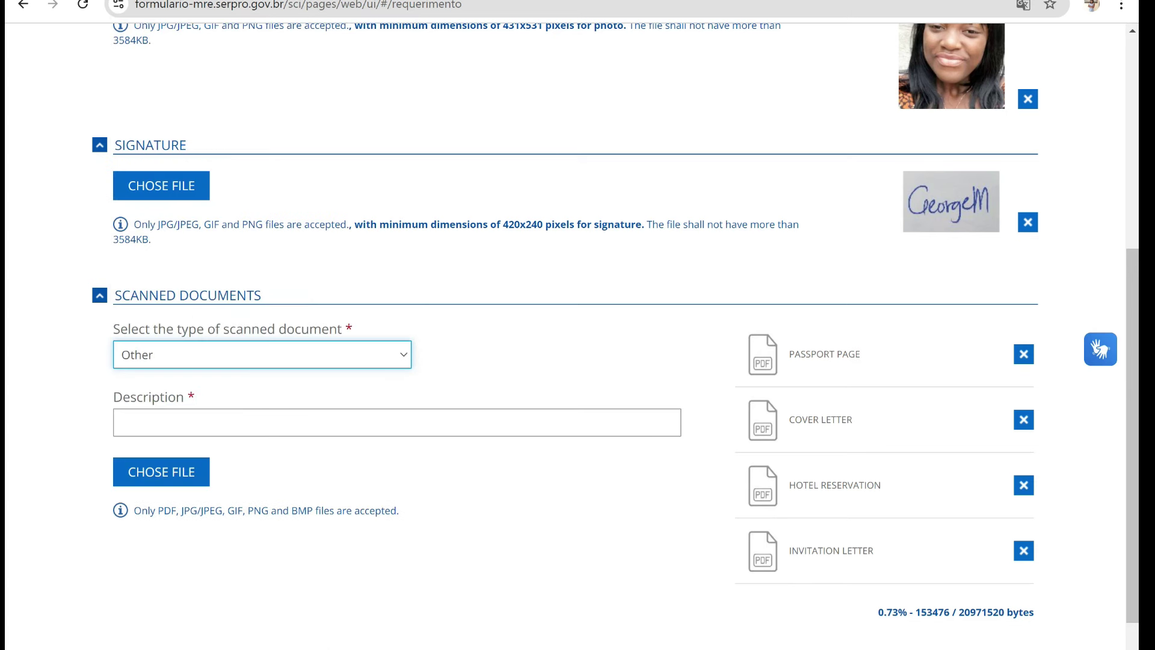
{"action": "left_click", "coordinate": [397, 422]}
{"action": "type", "text": "FLIGHT"}
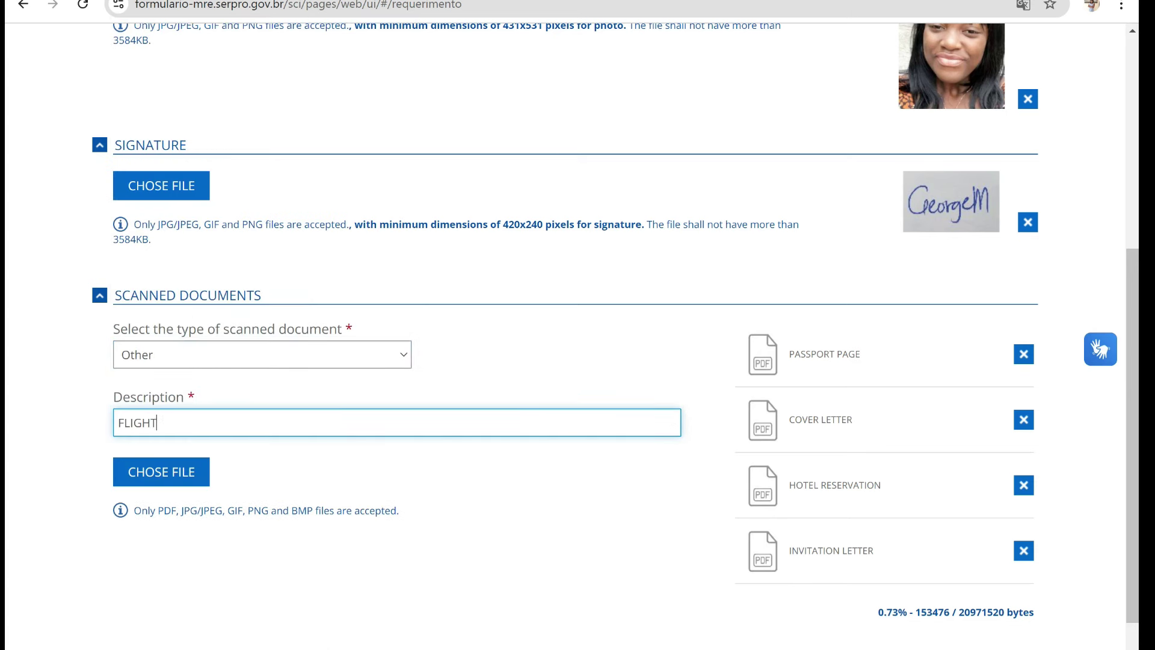
{"action": "type", "text": " RESERVATION"}
{"action": "left_click", "coordinate": [166, 478]}
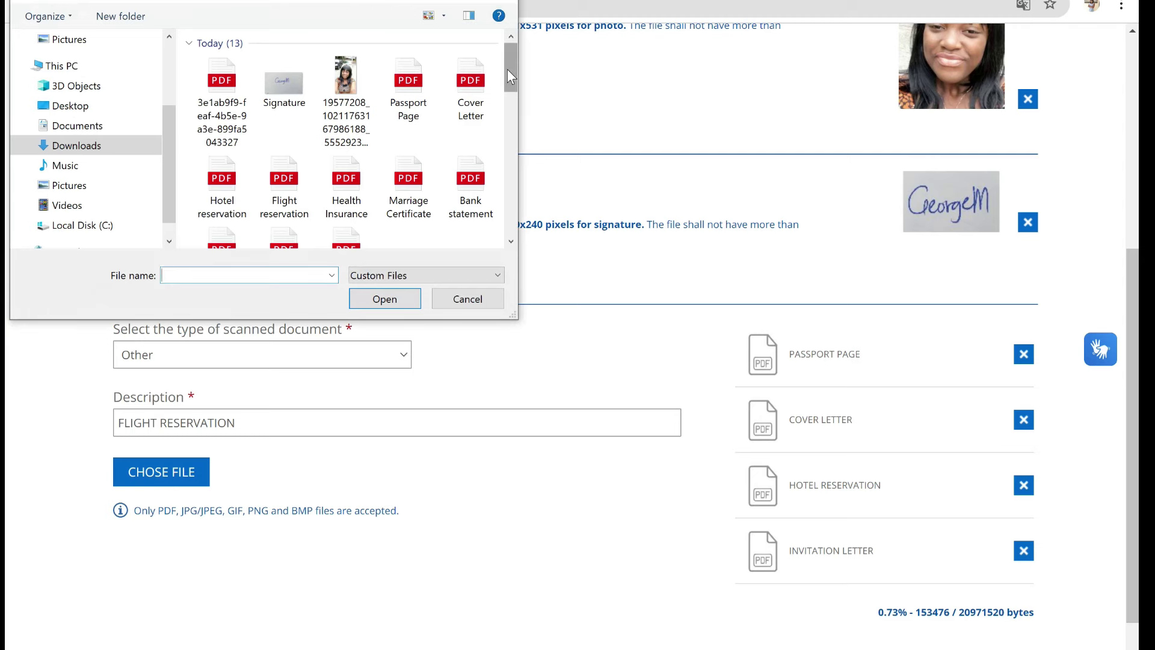
{"action": "mouse_move", "coordinate": [507, 70]}
{"action": "left_mouse_down"}
{"action": "mouse_move", "coordinate": [510, 100]}
{"action": "mouse_move", "coordinate": [505, 81]}
{"action": "left_mouse_up"}
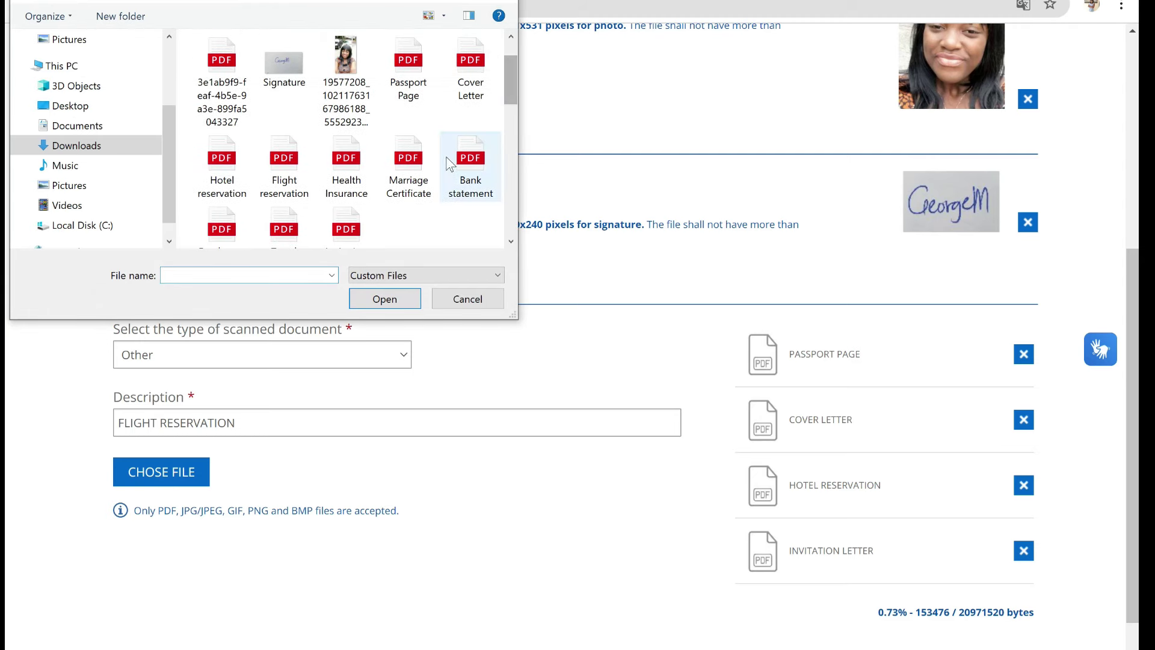
{"action": "left_click", "coordinate": [276, 178]}
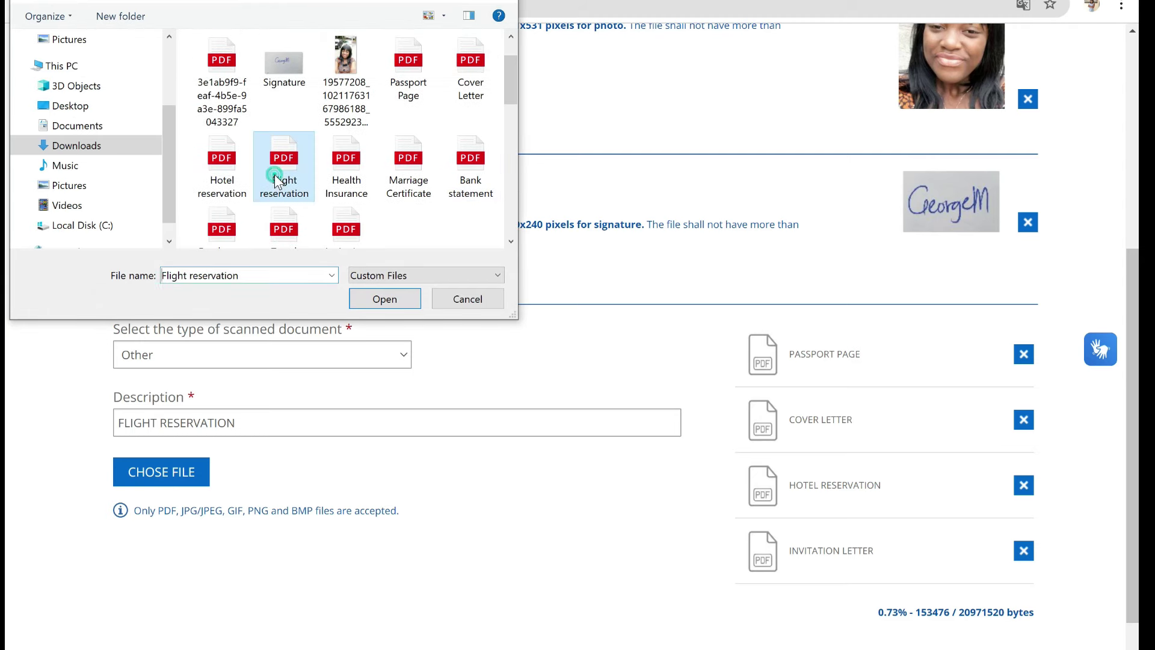
{"action": "left_click", "coordinate": [382, 300]}
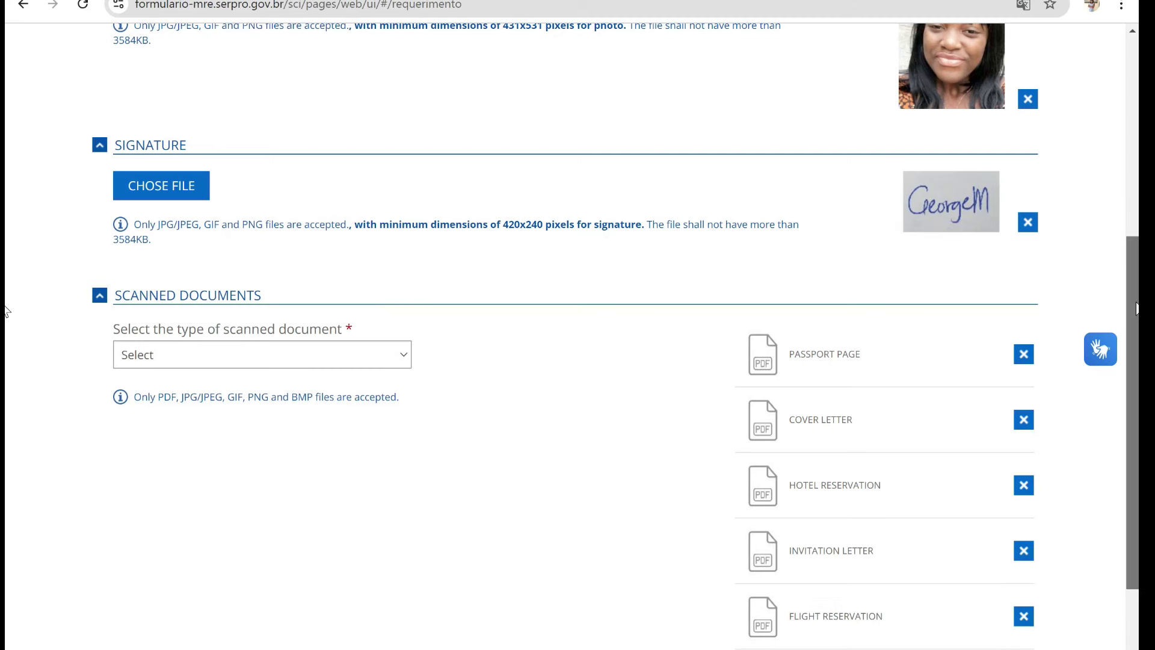
- Choose Other as the sixth scanned document's type and enter the description 'BANK STATEMENT'
{"action": "scroll", "coordinate": [6, 311], "scroll_direction": "down", "scroll_amount": 2}
{"action": "left_click", "coordinate": [390, 259]}
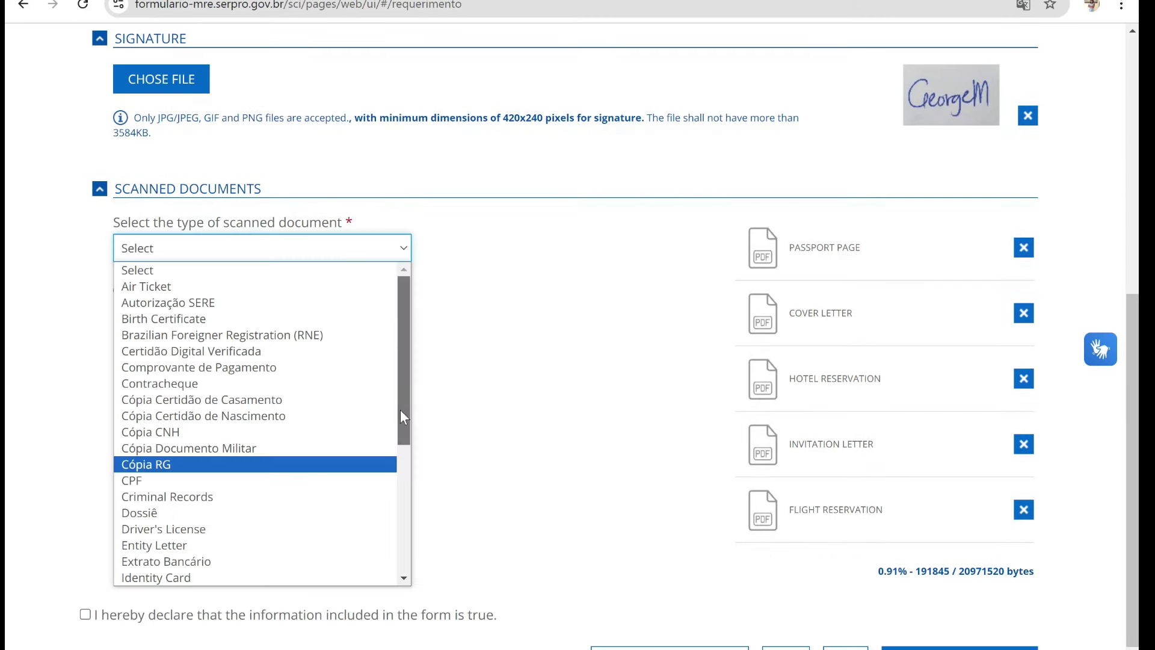
{"action": "left_click_drag", "start_coordinate": [399, 409], "coordinate": [424, 552]}
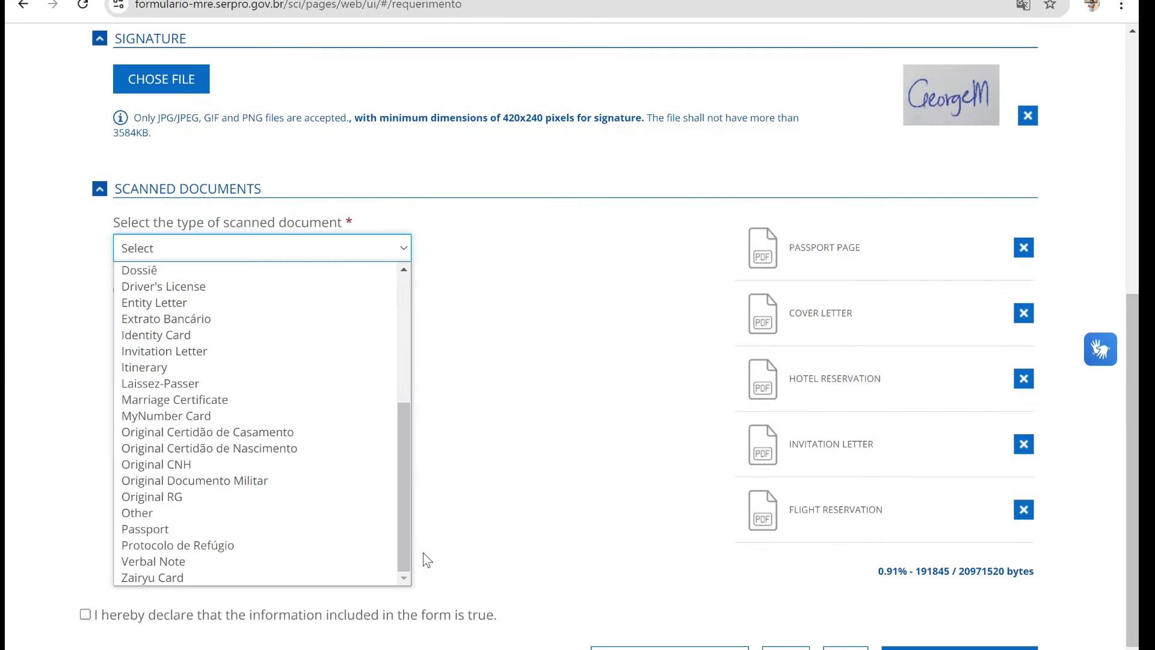
{"action": "left_click", "coordinate": [283, 512]}
{"action": "left_click", "coordinate": [327, 321]}
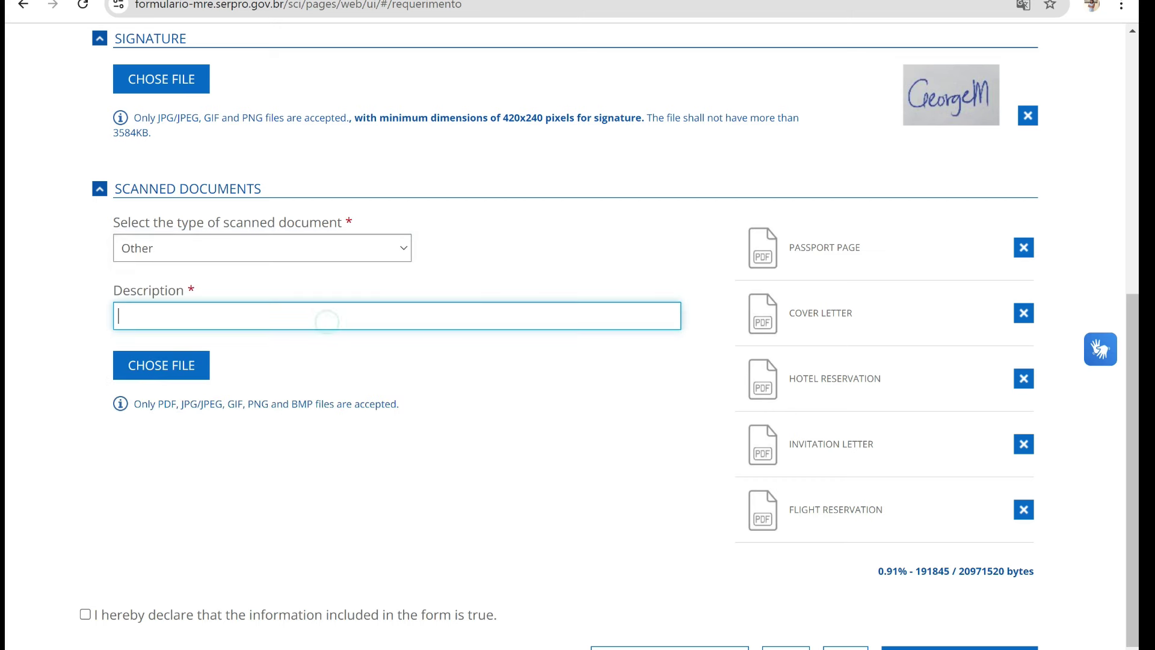
{"action": "type", "text": "BANK STATEMENT"}
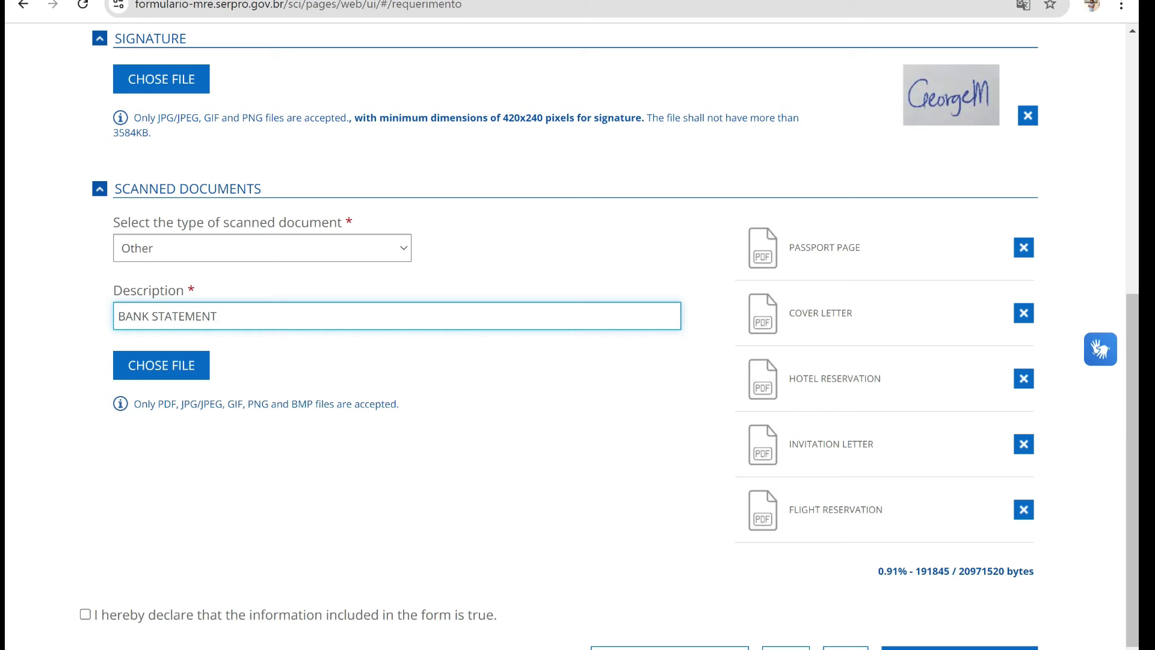